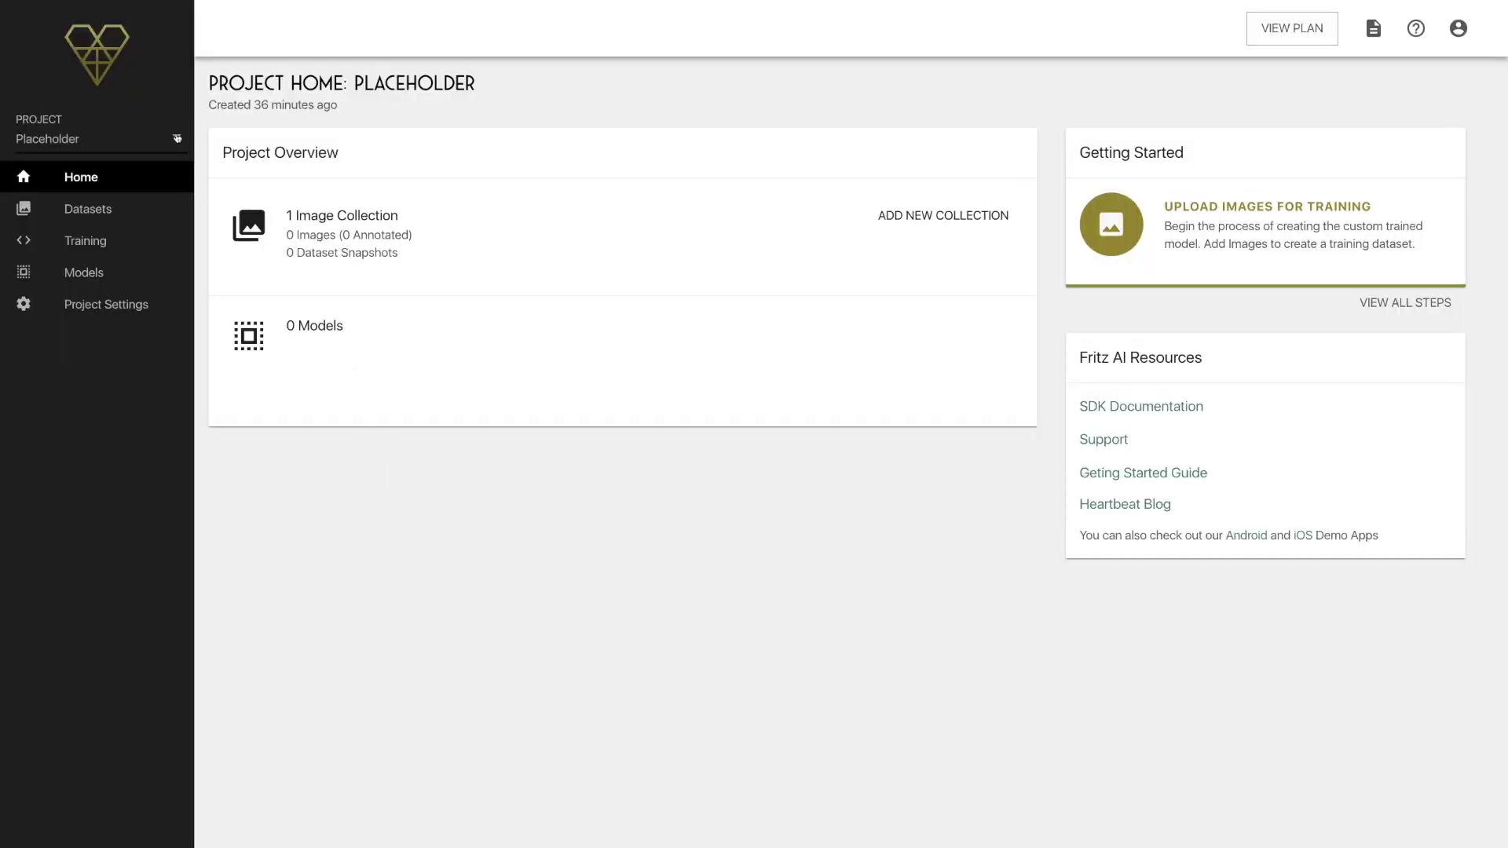
# Step: Create a new project named 'Face Mask Segmentation Lens'
pyautogui.click(176, 139)
pyautogui.click(131, 178)
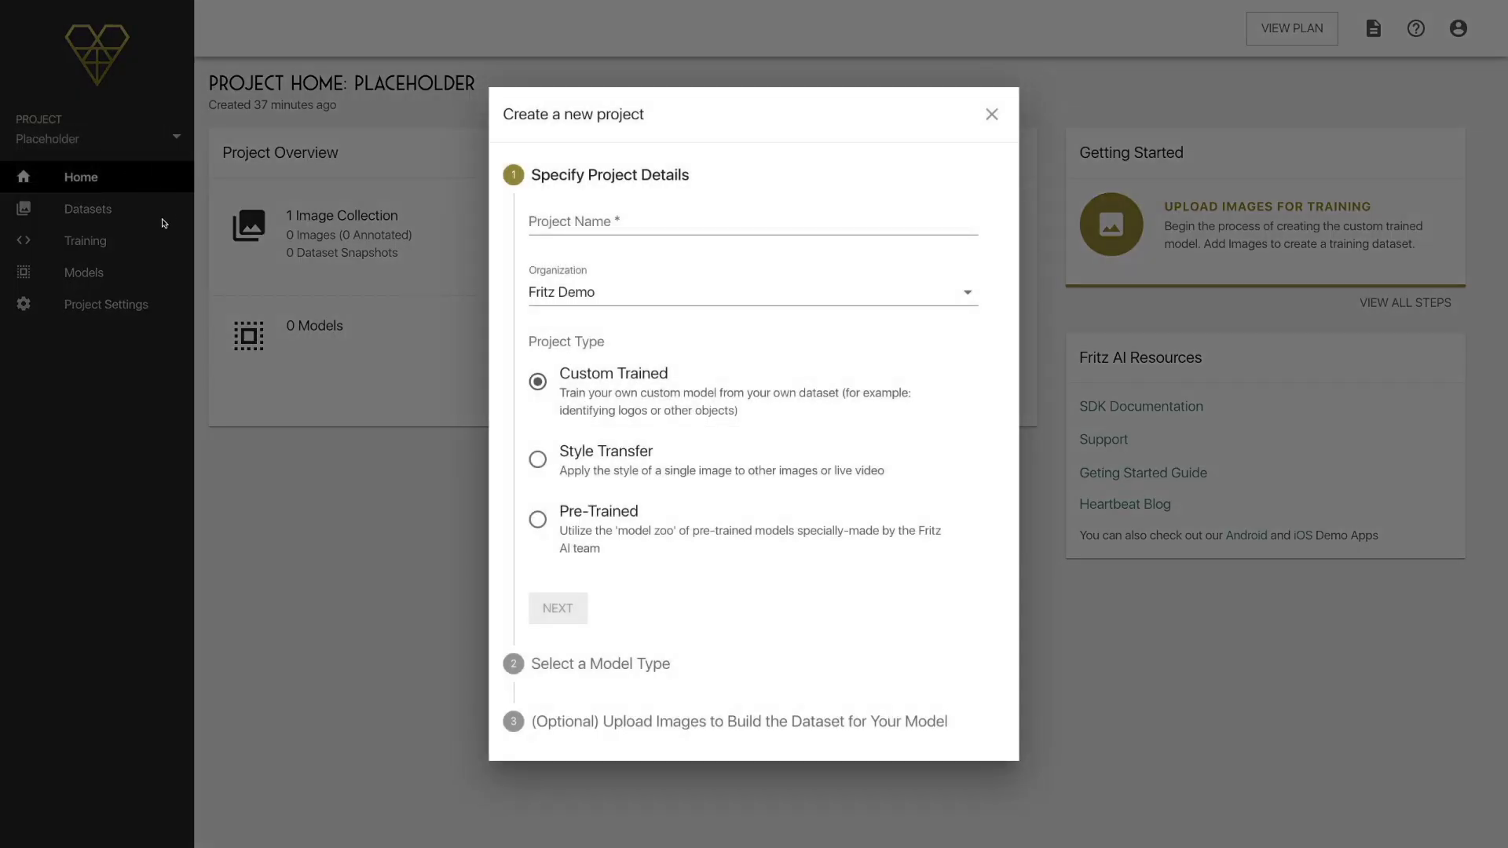
pyautogui.click(570, 223)
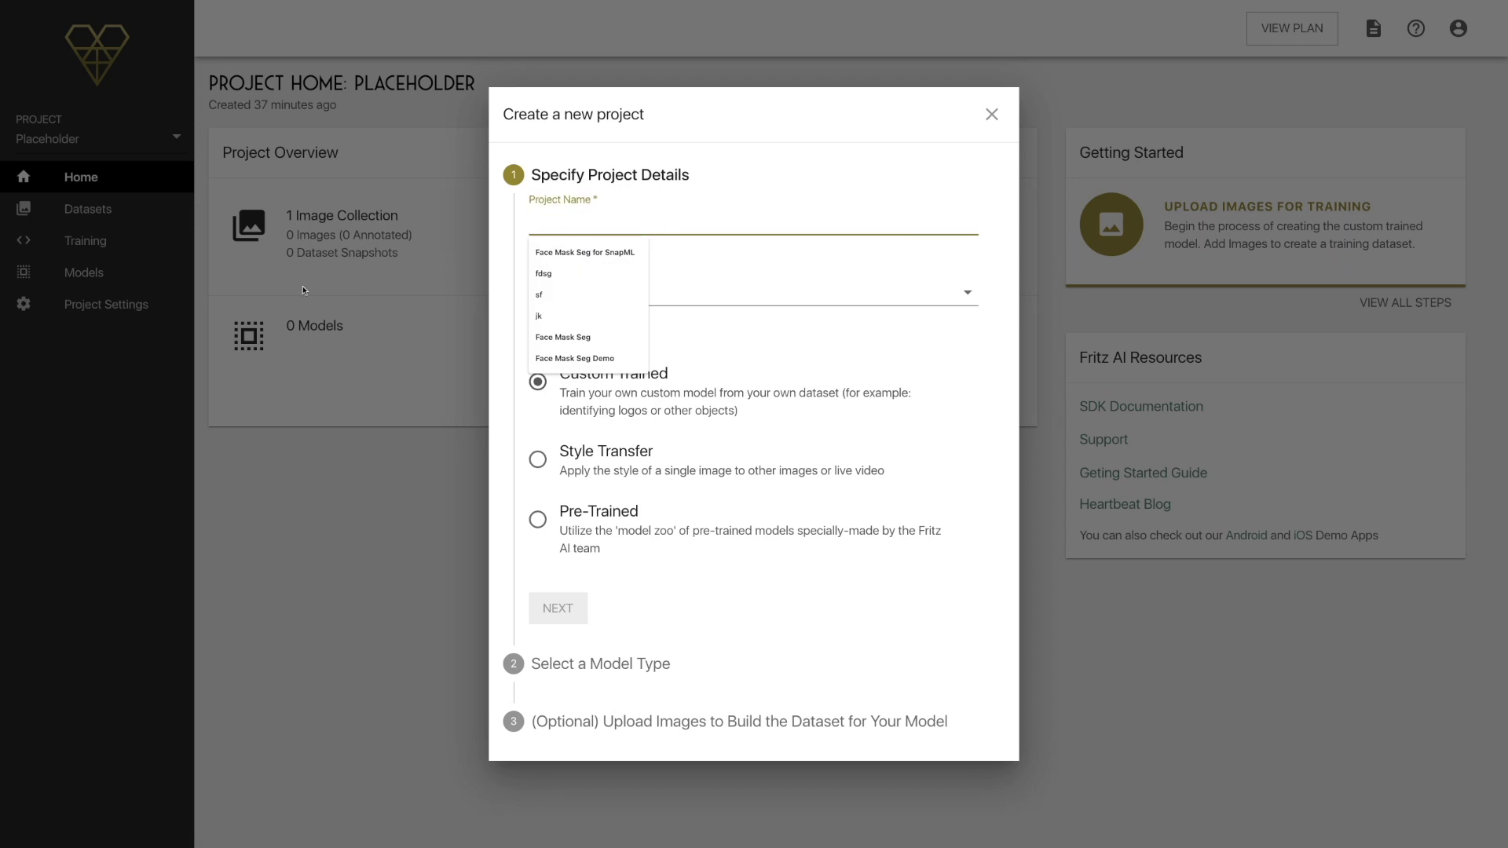
pyautogui.write('Face Mask Segme')
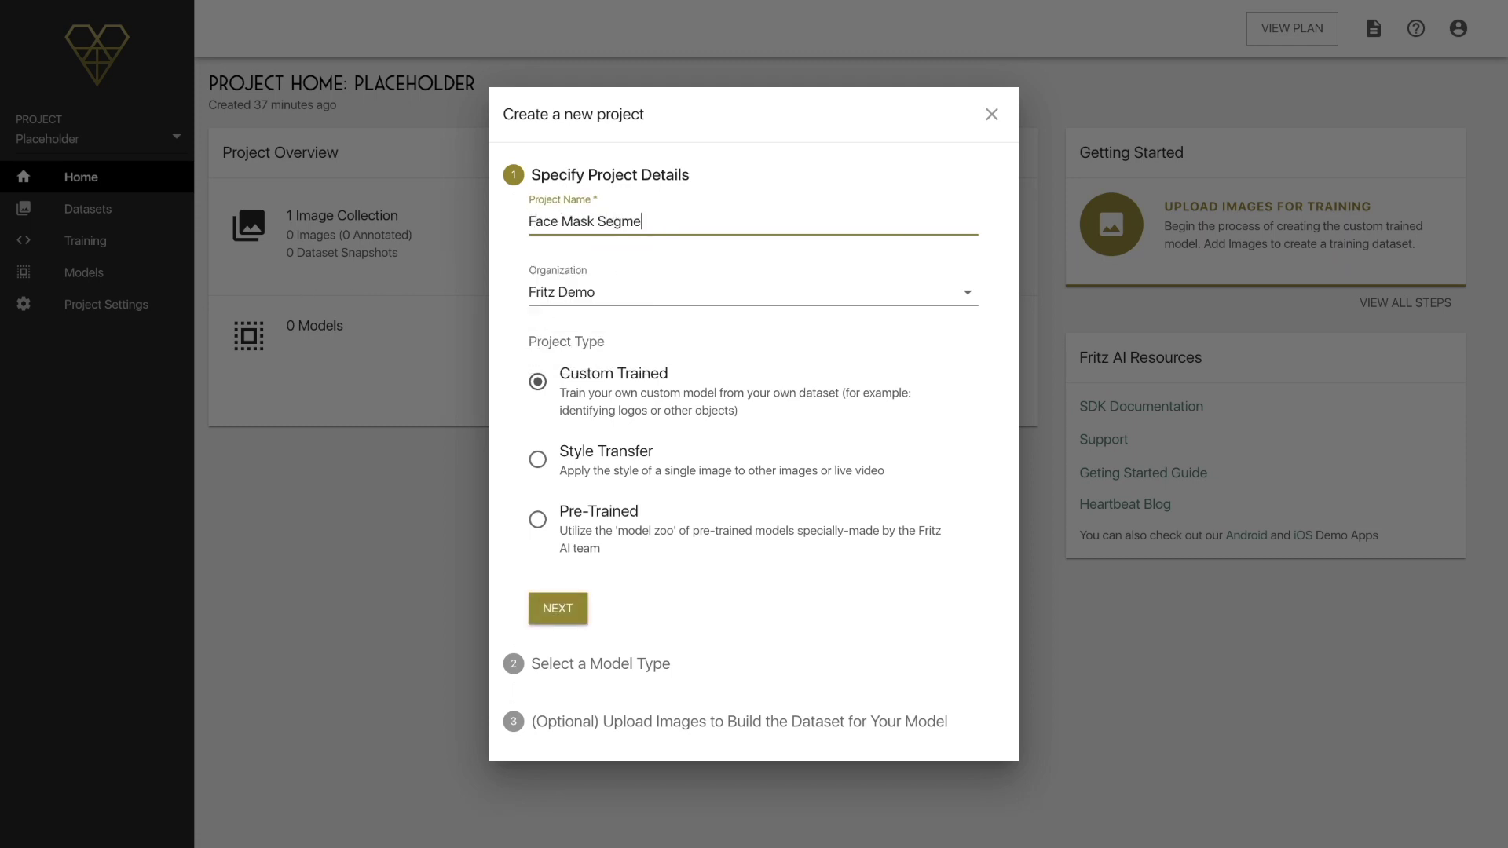
pyautogui.write('ntation Lens')
pyautogui.click(570, 615)
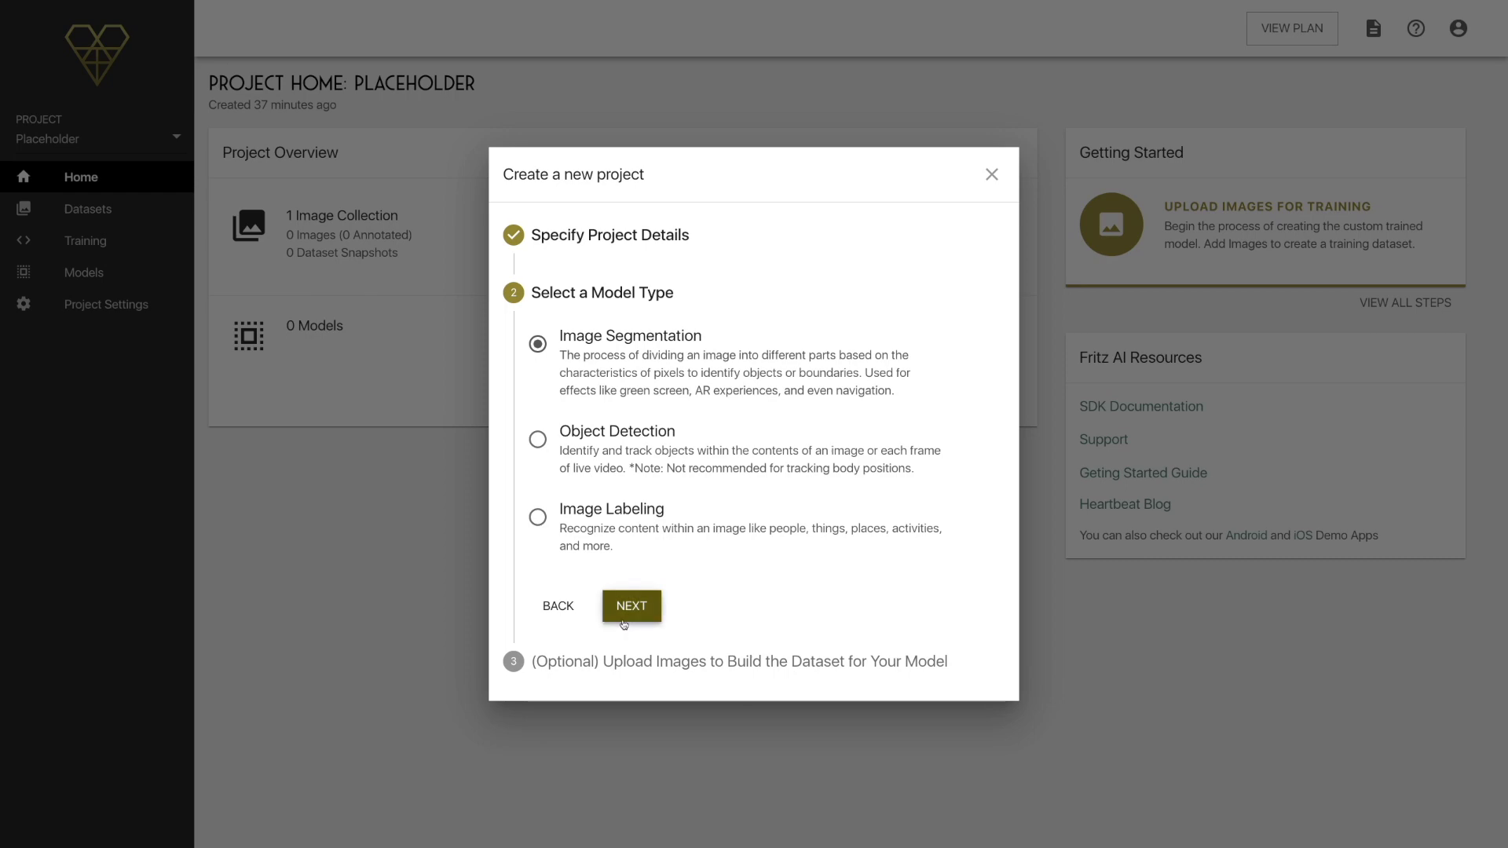
# Step: Choose Image Segmentation as the model type and go down to the seed-image upload section
pyautogui.click(624, 623)
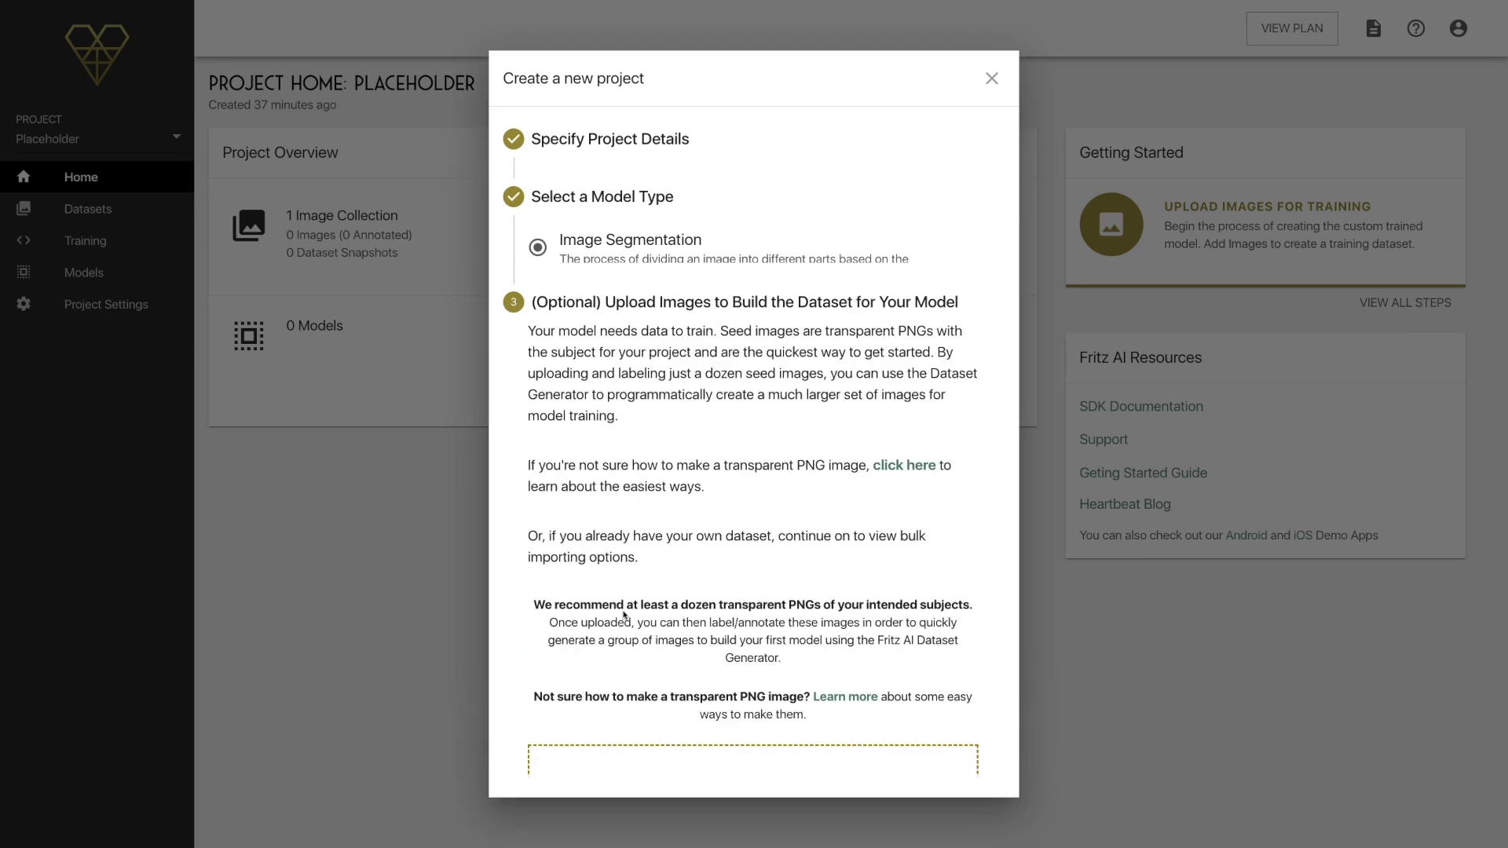
pyautogui.scroll(-1, 731, 698)
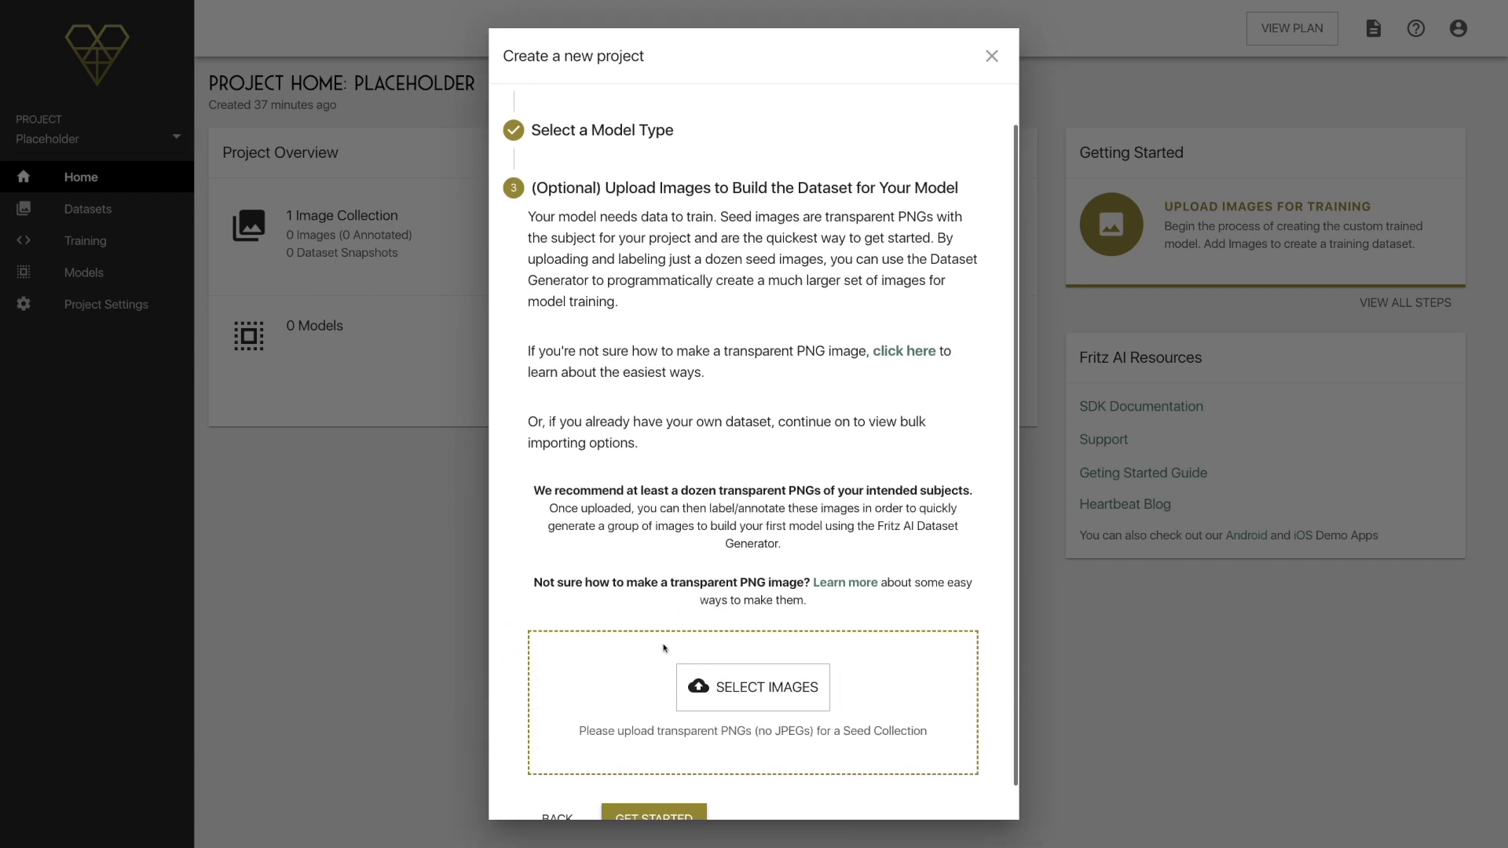
pyautogui.scroll(-1, 722, 710)
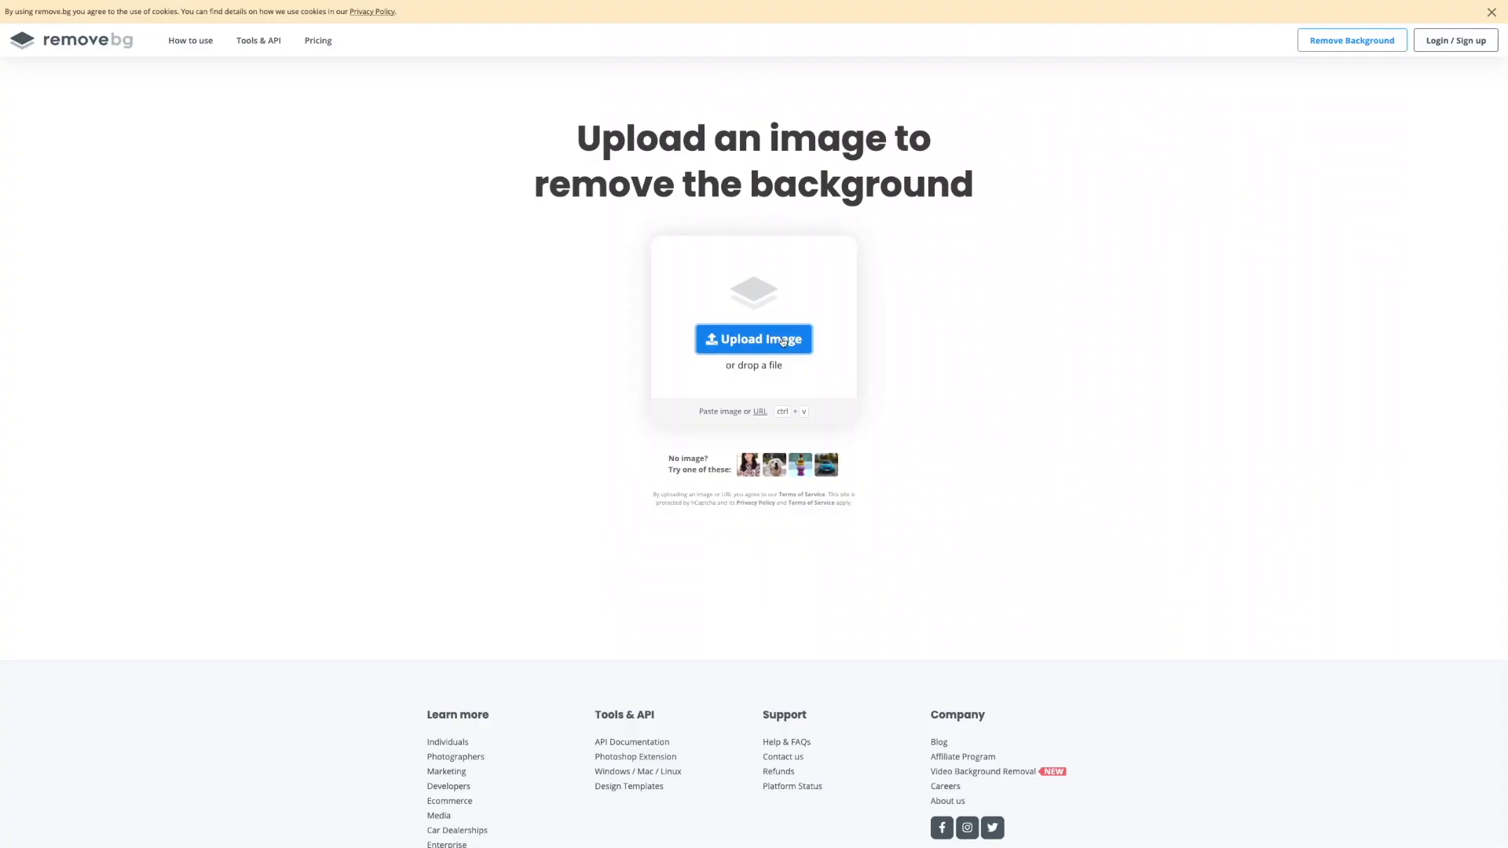
# Step: Upload the desktop portrait photo to remove.bg and open its cut-out in Erase/Restore editing
pyautogui.click(753, 337)
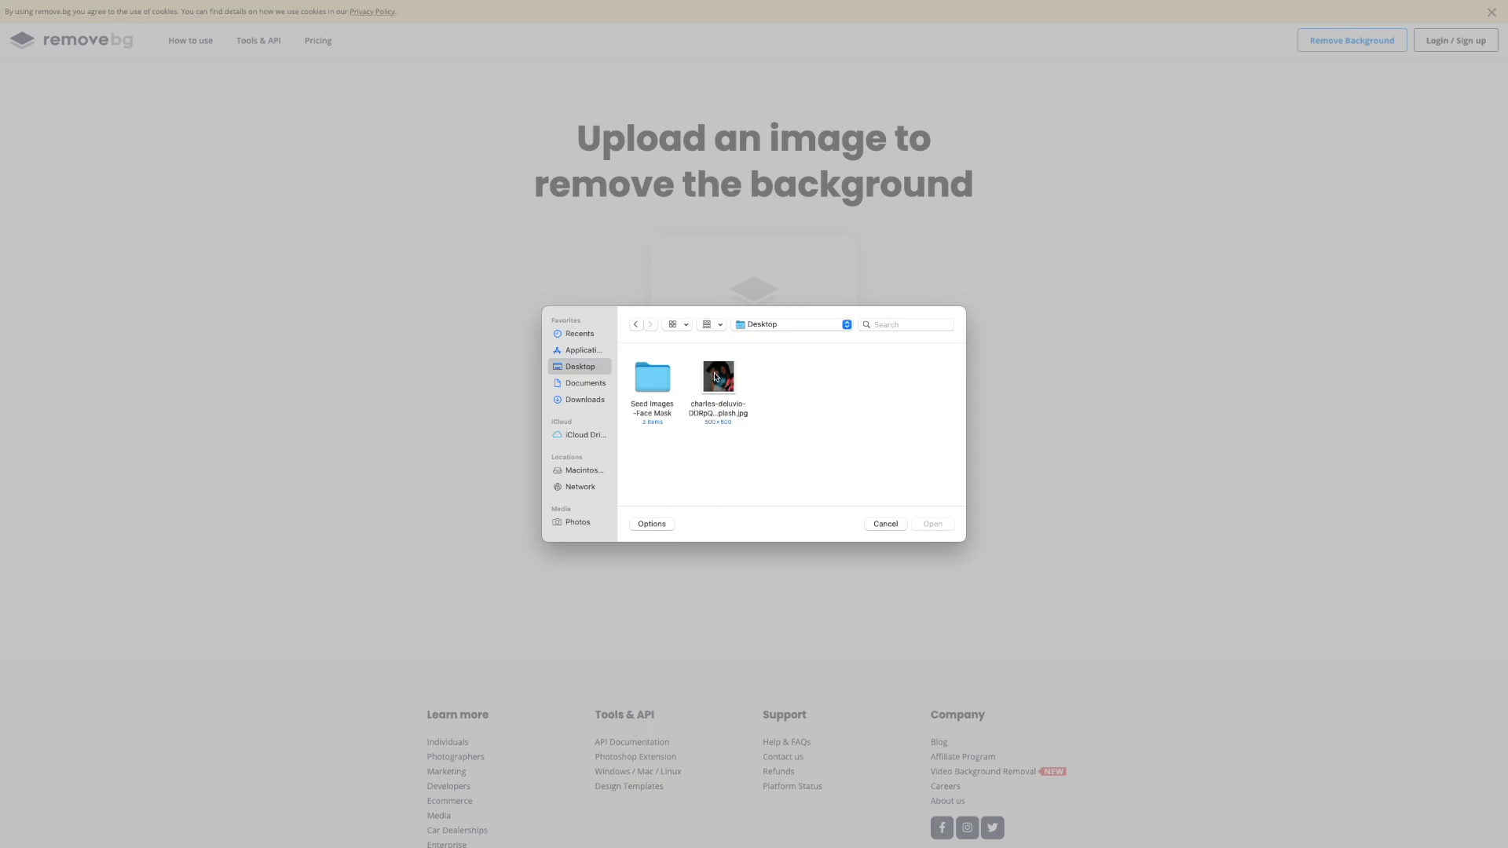
pyautogui.click(716, 377)
pyautogui.click(932, 524)
pyautogui.click(752, 202)
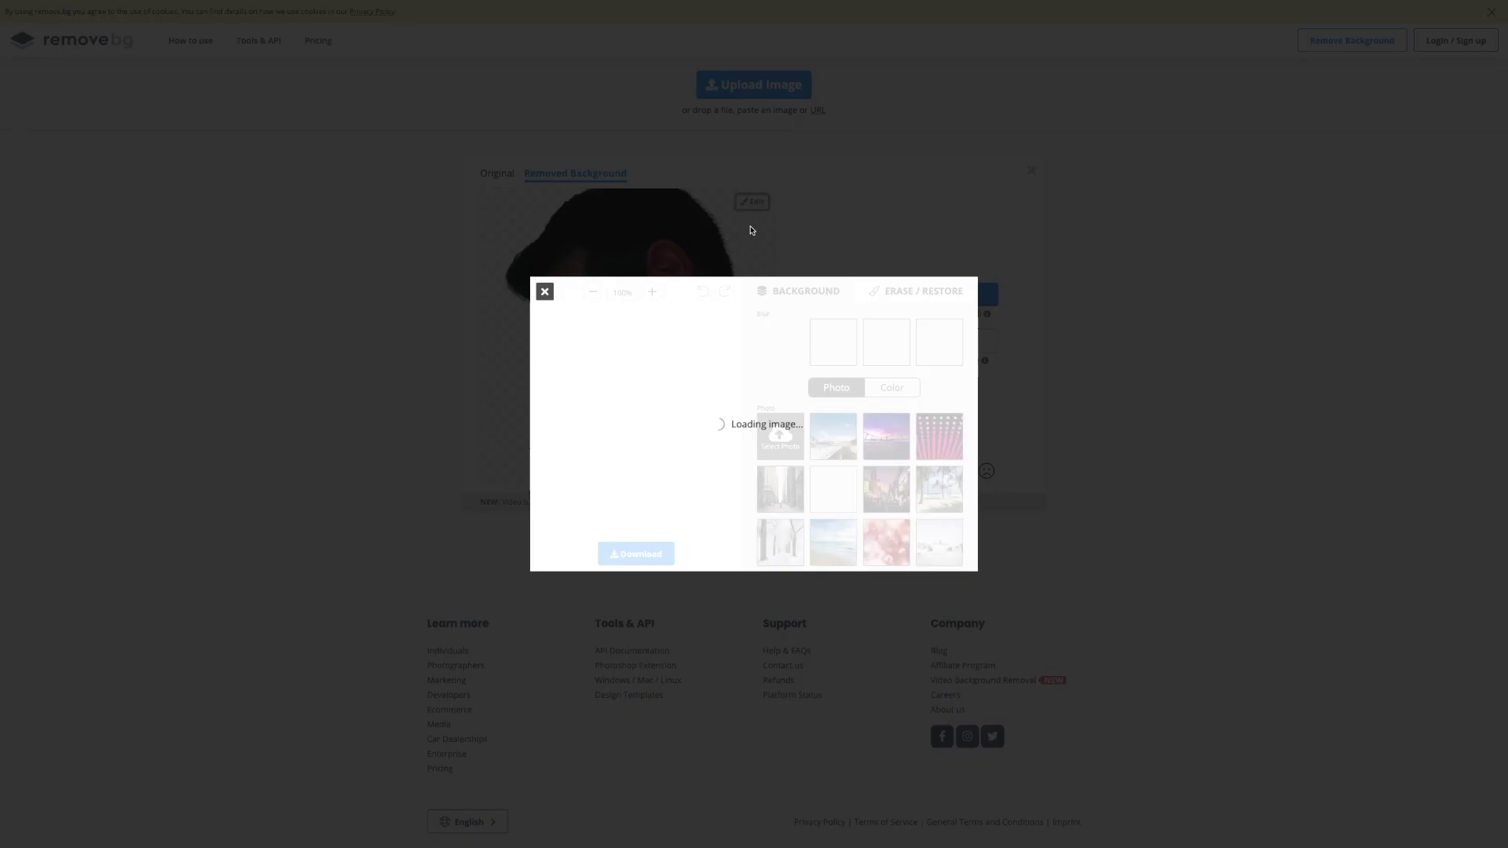
pyautogui.click(951, 252)
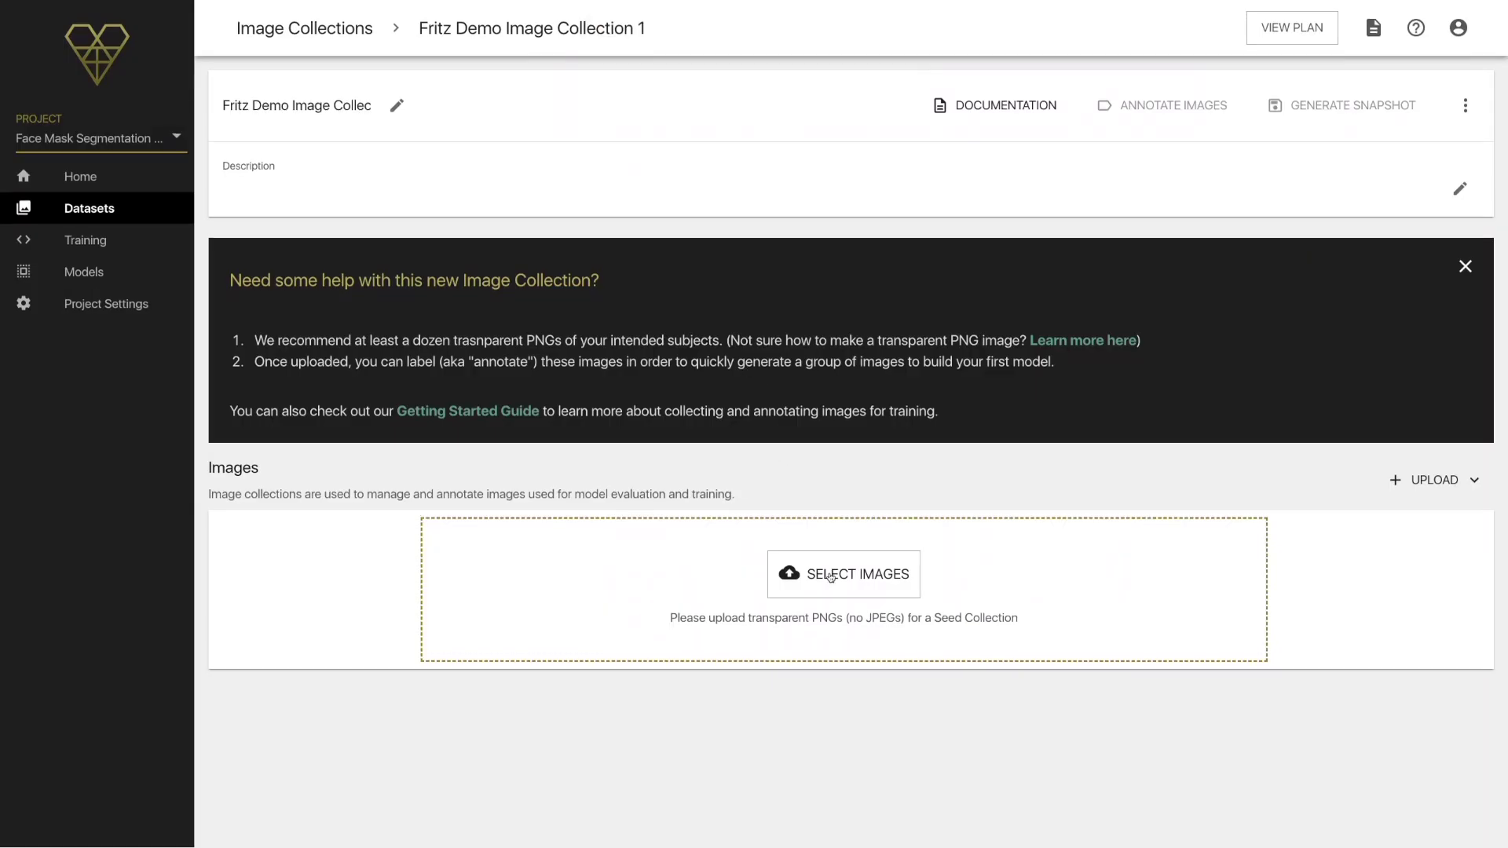
# Step: Upload Seed1.png, Seed2.png and Seed3.png from the Desktop's Seed Images -Face Mask folder
pyautogui.click(828, 574)
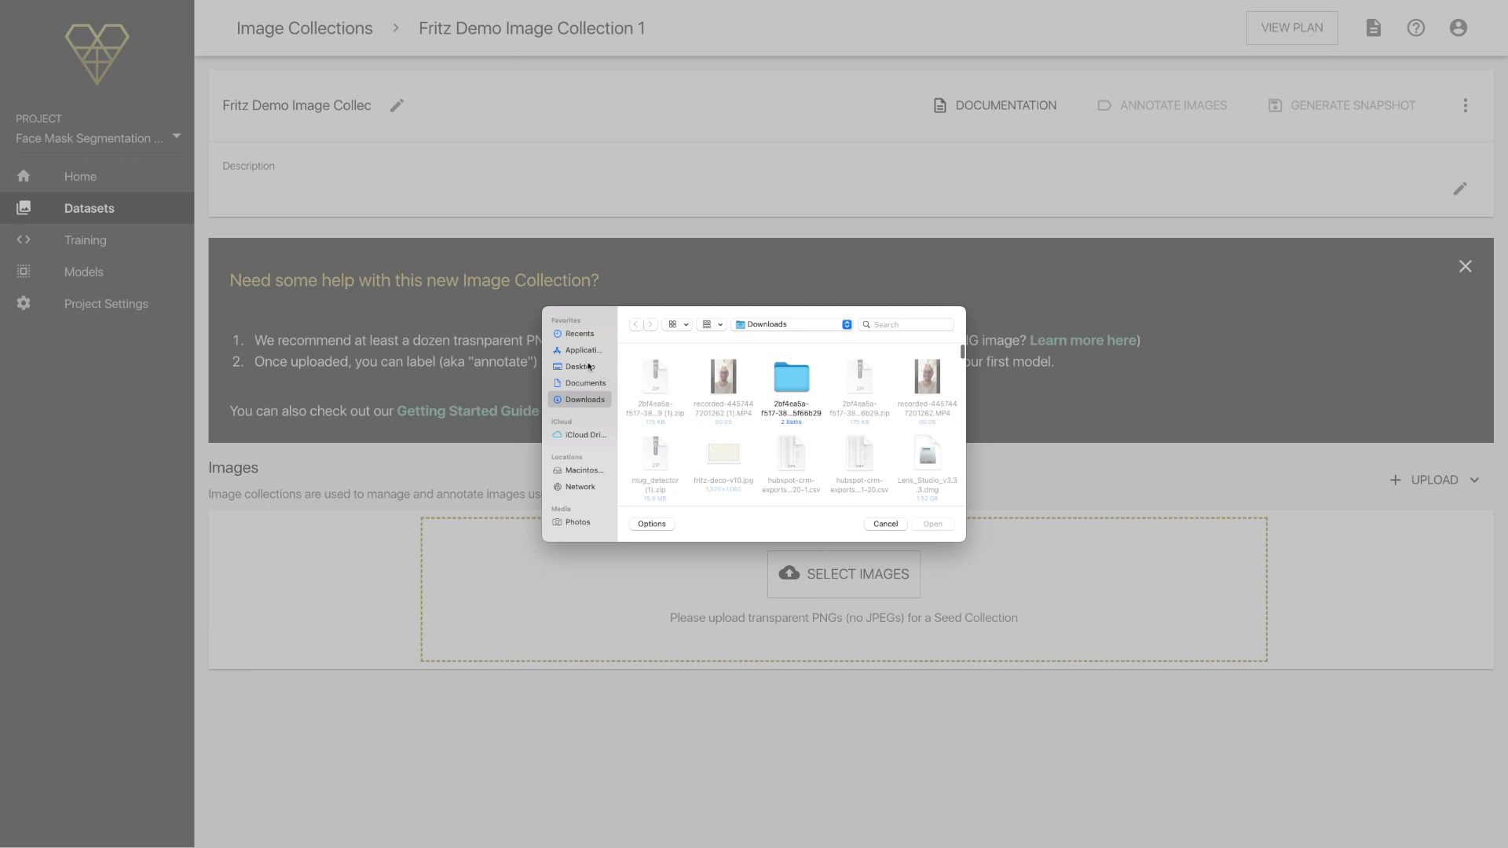
pyautogui.click(587, 367)
pyautogui.doubleClick(658, 377)
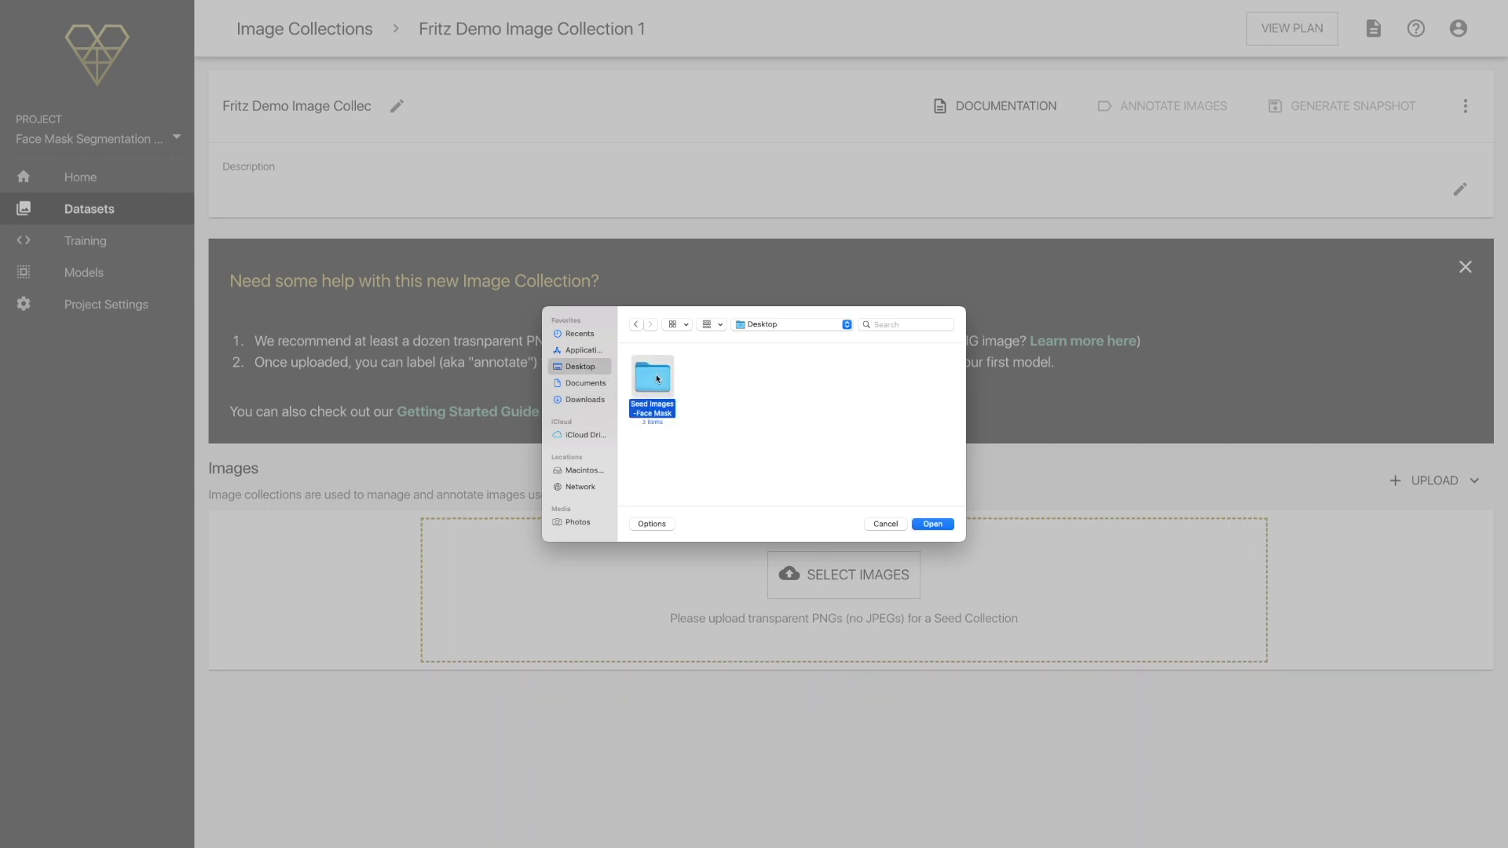
pyautogui.click(657, 381)
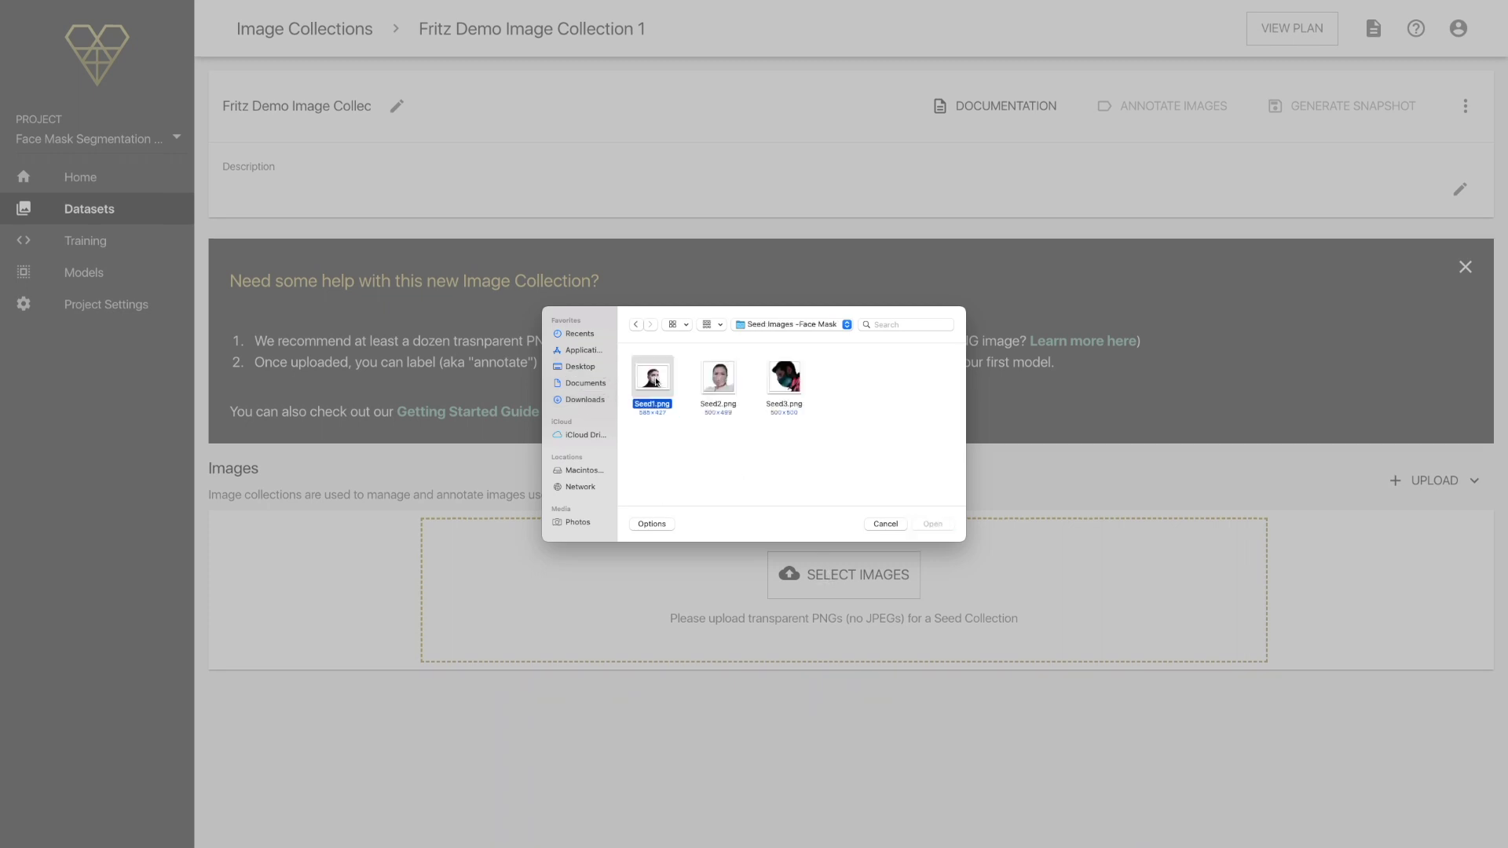
pyautogui.keyDown('super'); pyautogui.click(731, 378); pyautogui.keyUp('super')
pyautogui.keyDown('super'); pyautogui.click(780, 377); pyautogui.keyUp('super')
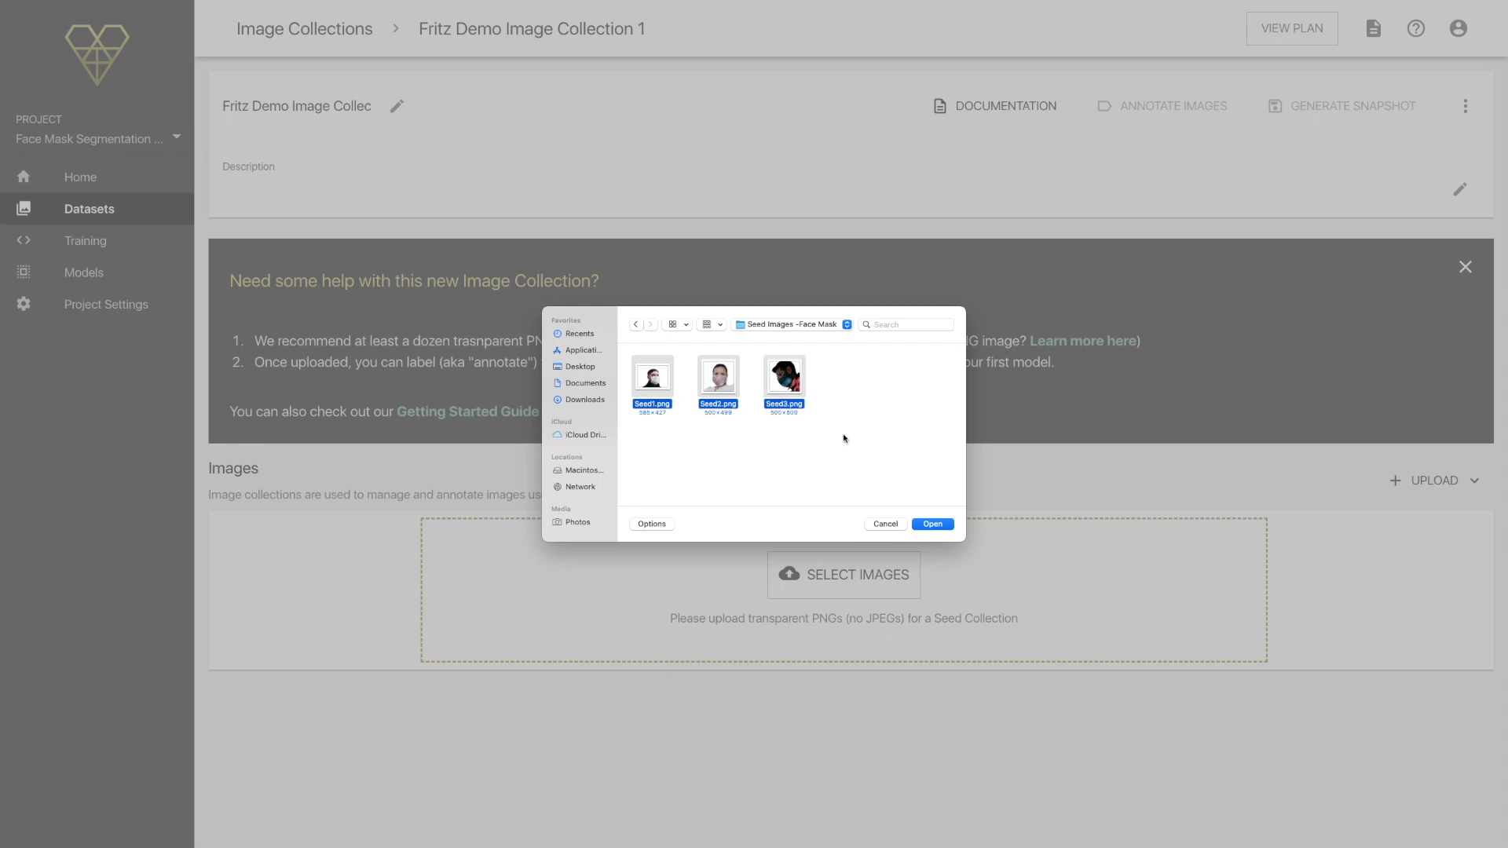
pyautogui.click(934, 524)
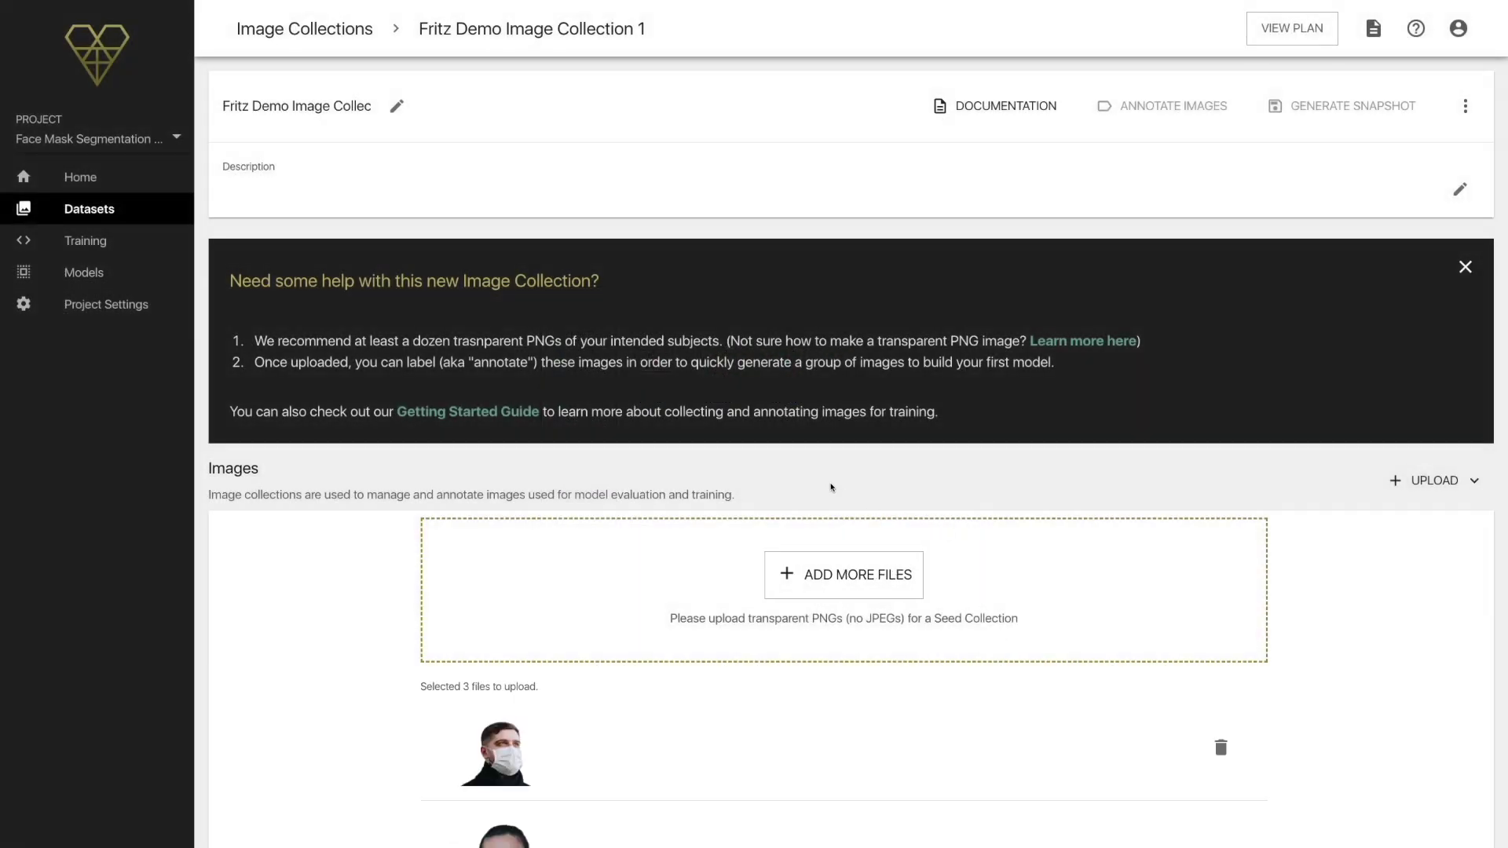
pyautogui.scroll(-3, 831, 488)
pyautogui.scroll(-2, 832, 489)
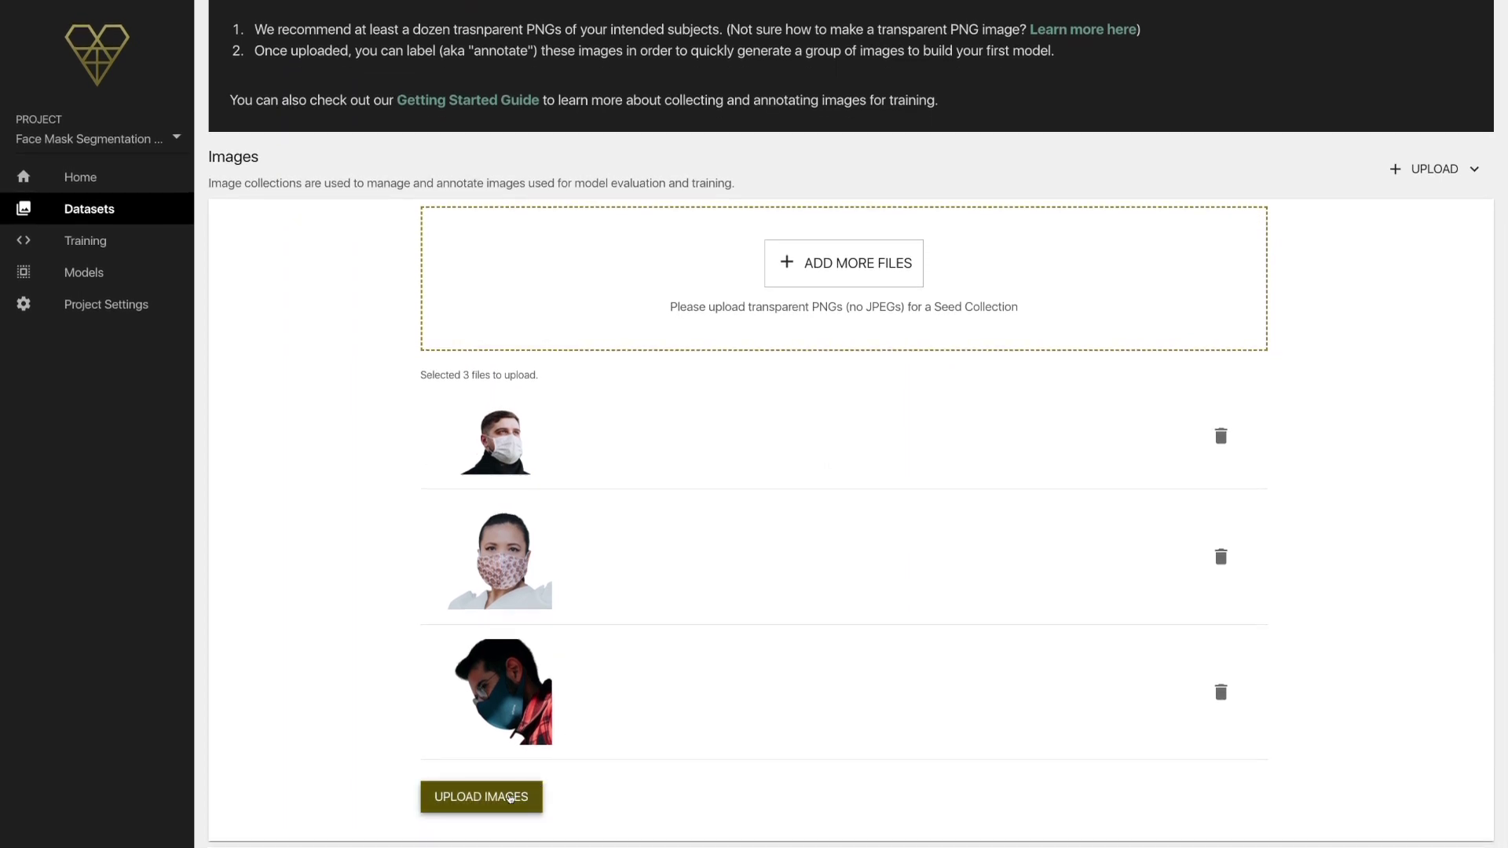
pyautogui.click(511, 798)
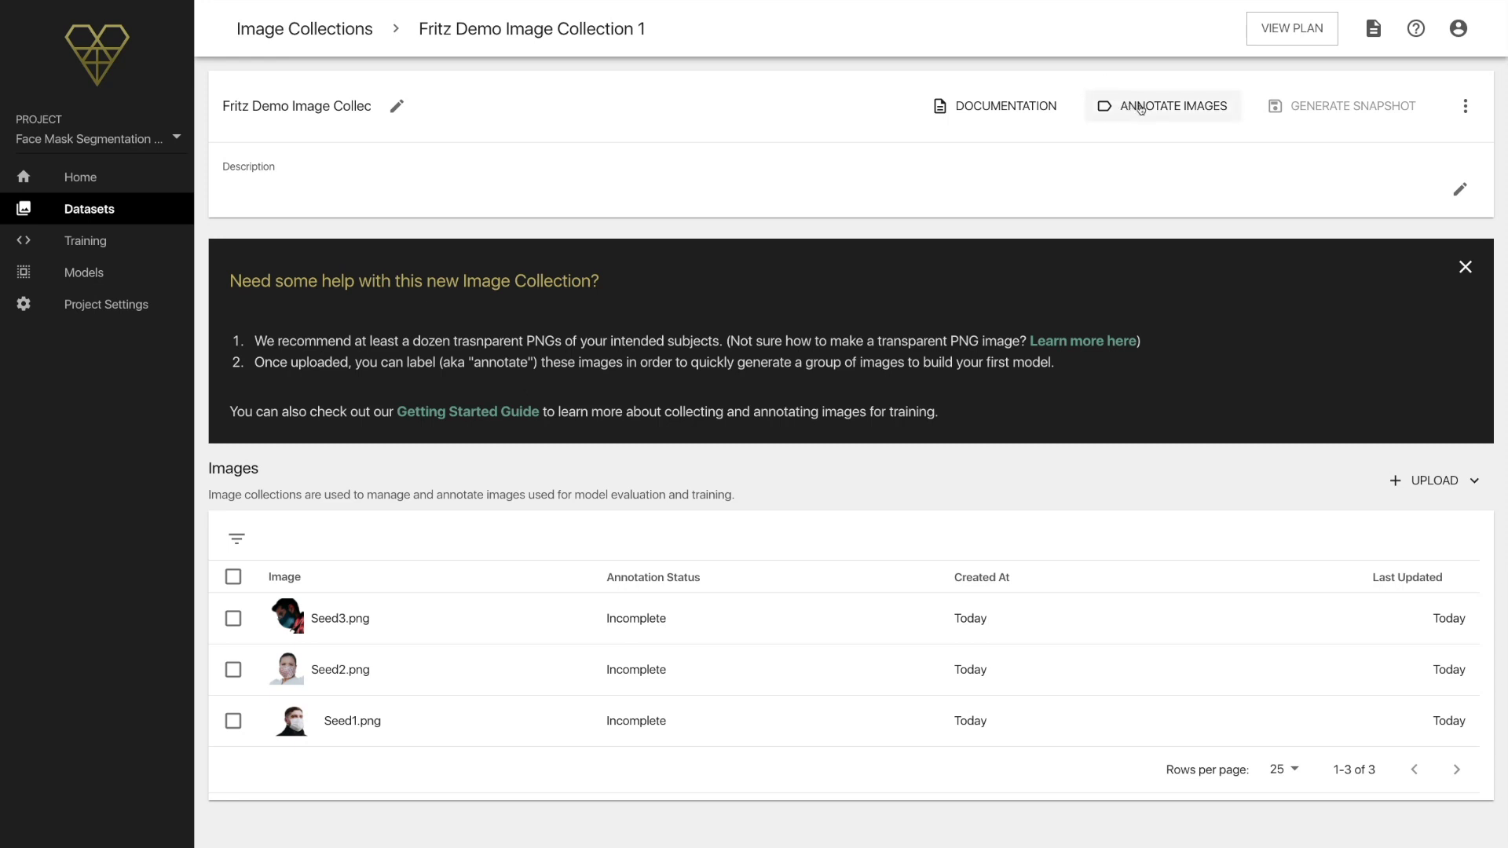
# Step: Enter annotation mode and save a new segmentation label named 'Face Masks'
pyautogui.click(1141, 108)
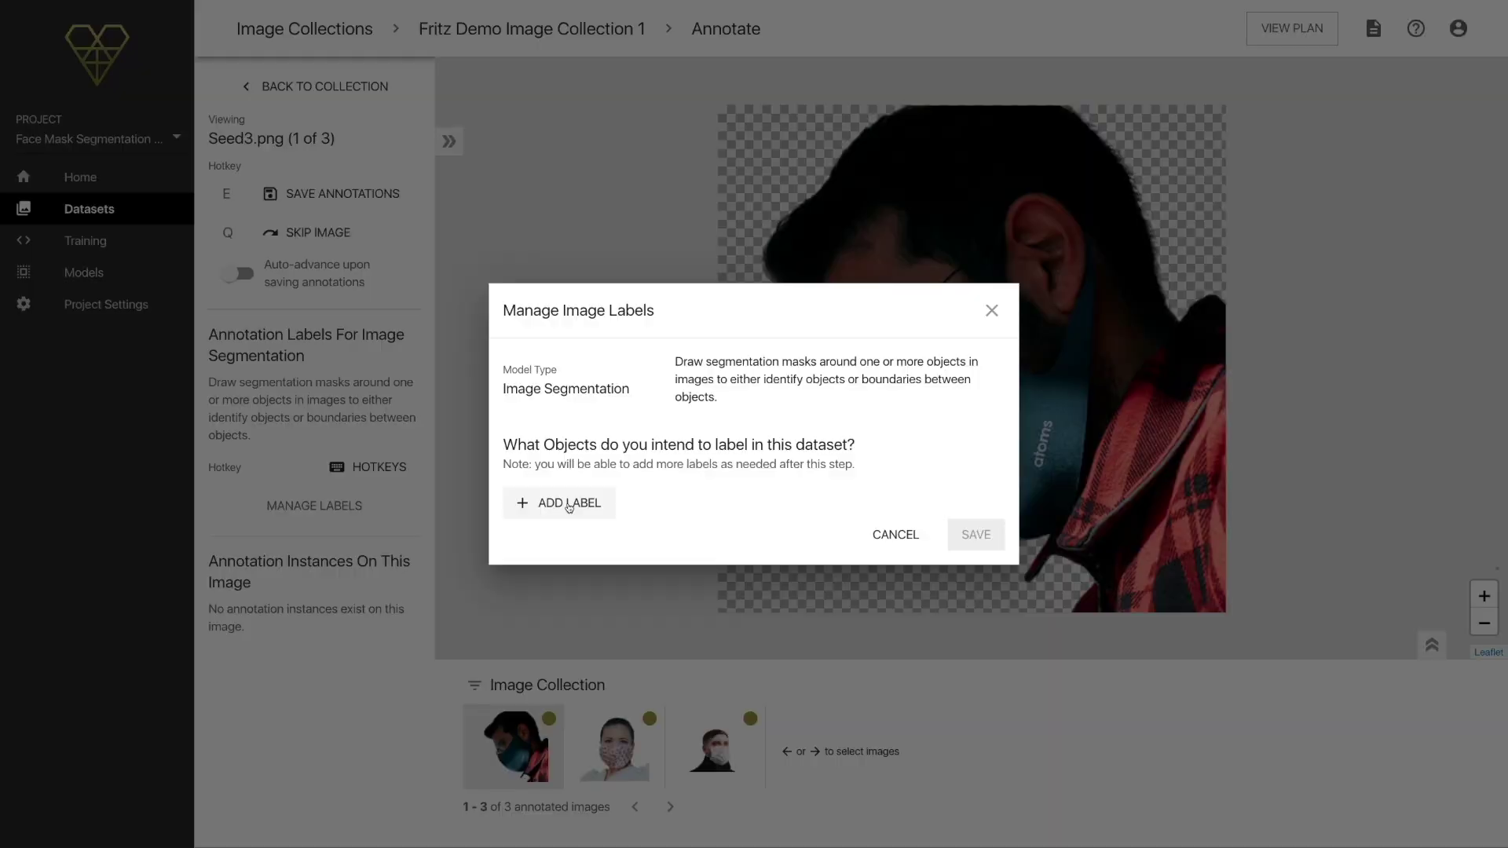
pyautogui.click(568, 504)
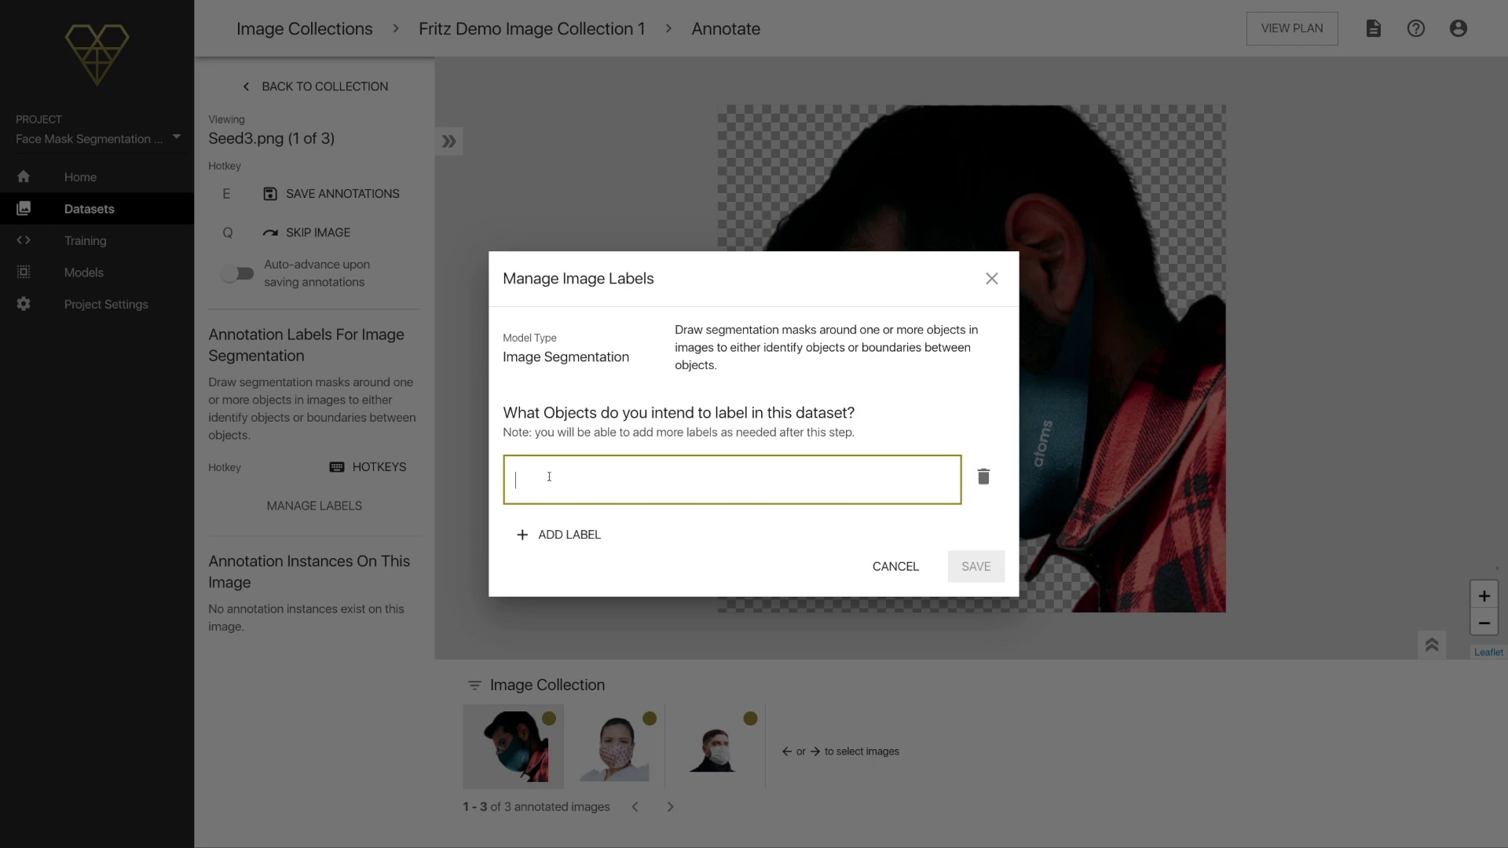
pyautogui.write('Face M')
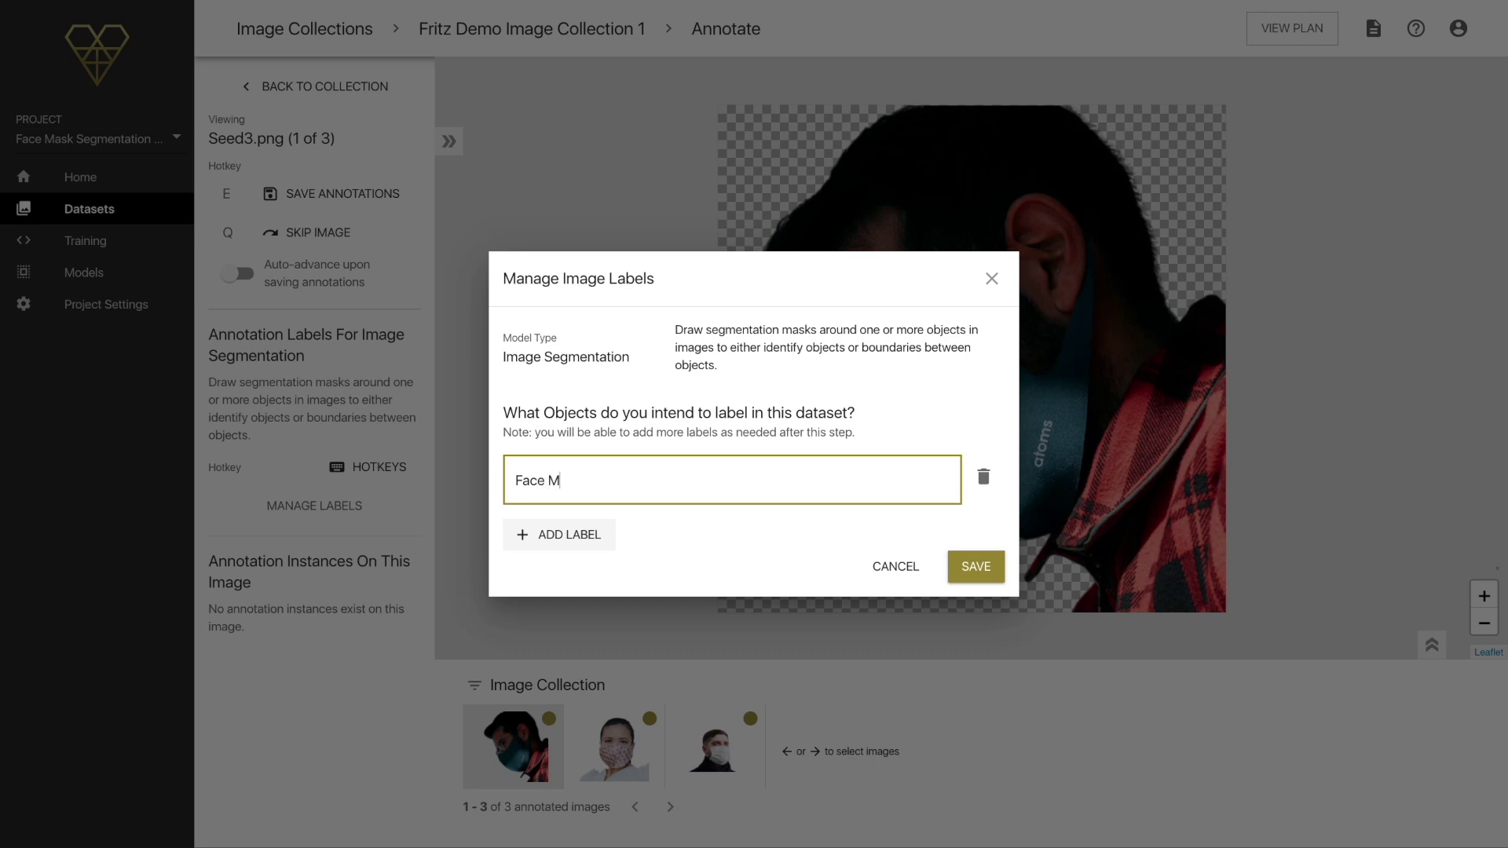
pyautogui.write('asks')
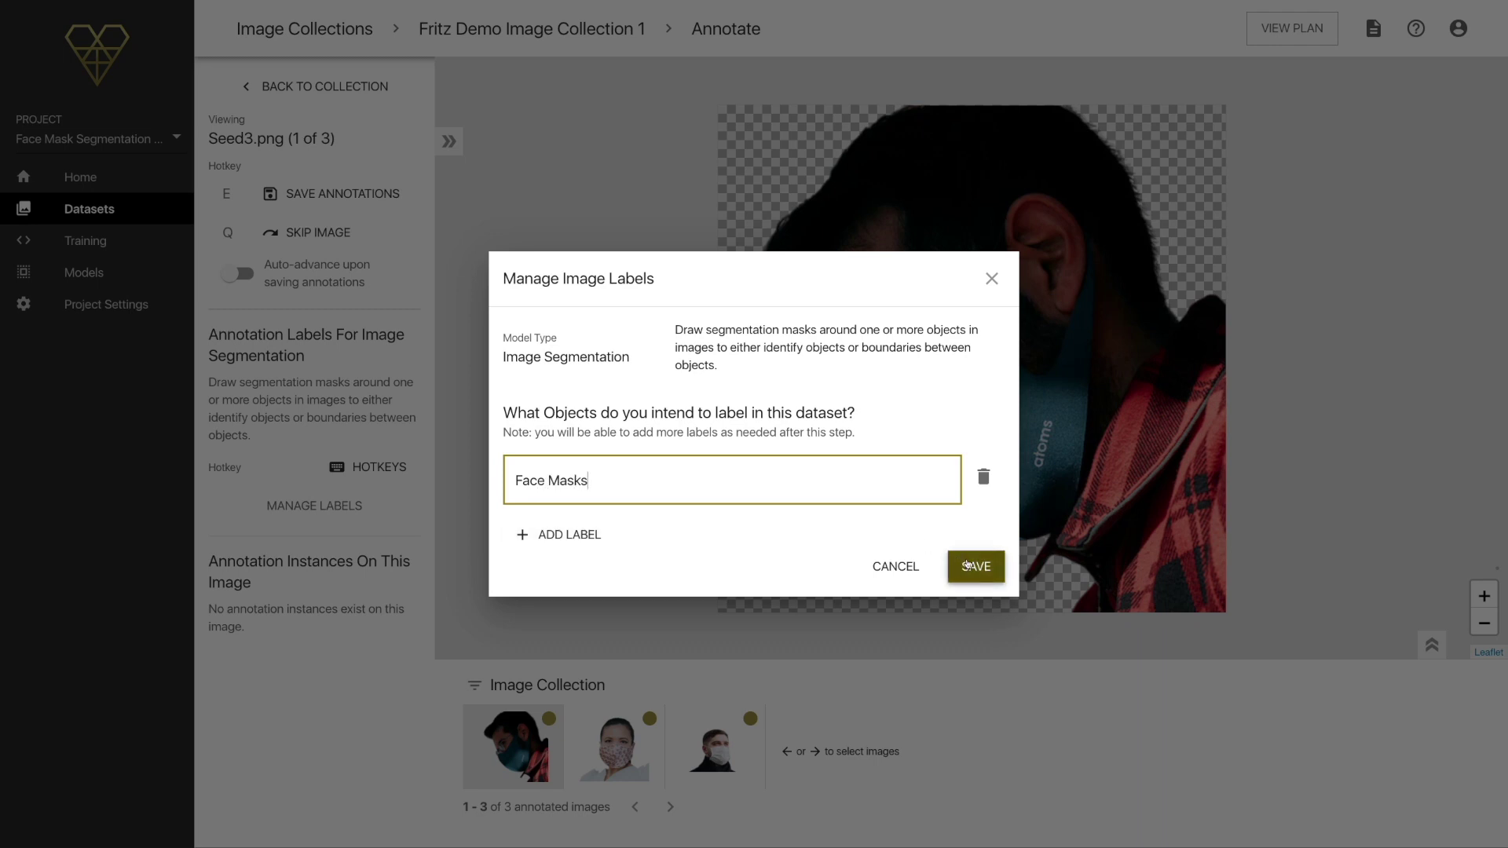
pyautogui.click(966, 564)
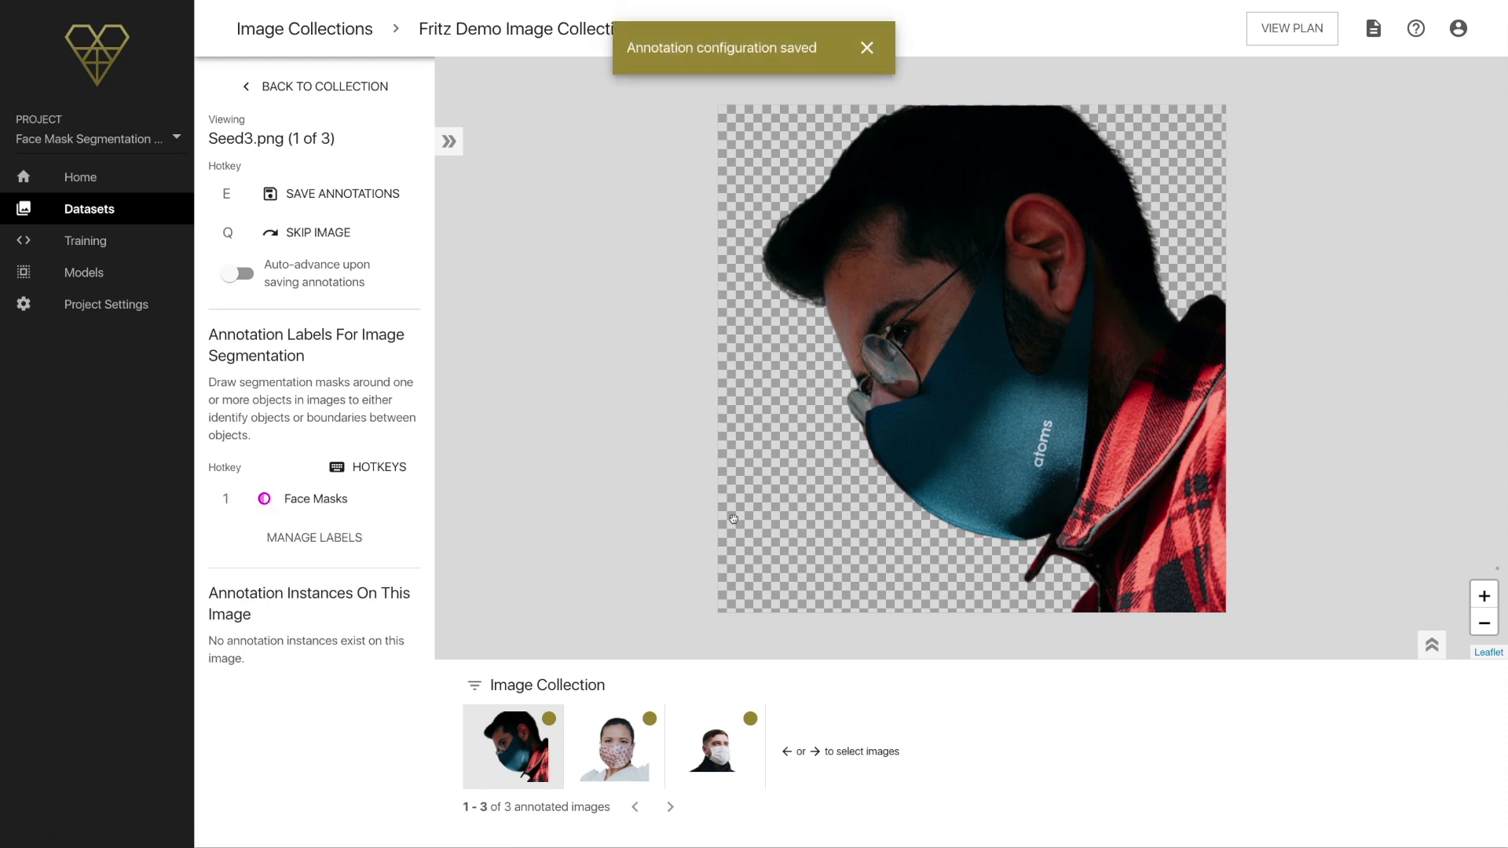
# Step: Review the keyboard shortcuts, enable auto-advance and select the Face Masks label
pyautogui.scroll(1, 723, 516)
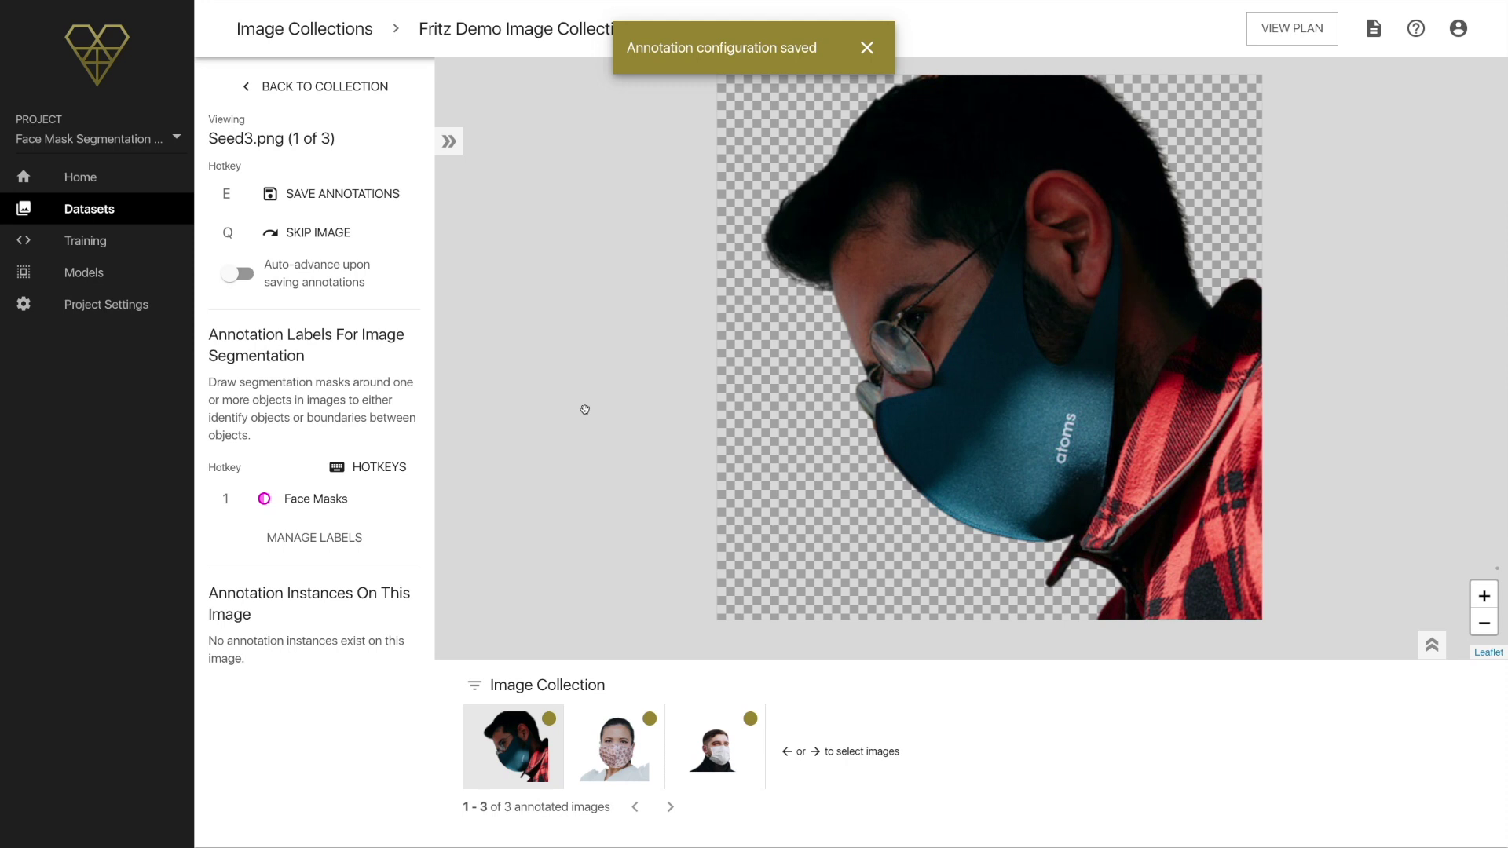
pyautogui.click(370, 469)
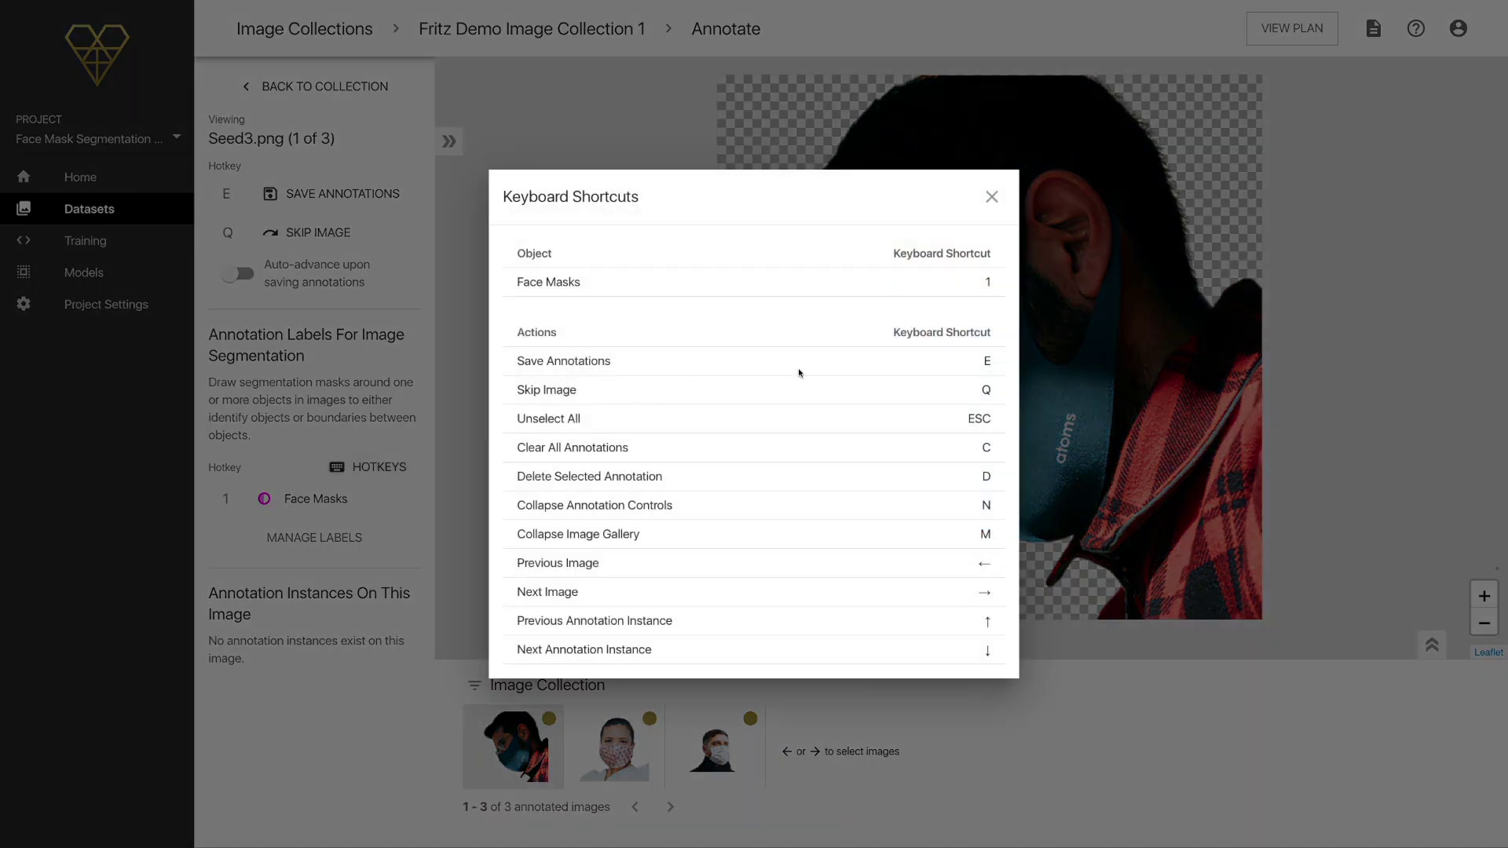
pyautogui.click(991, 197)
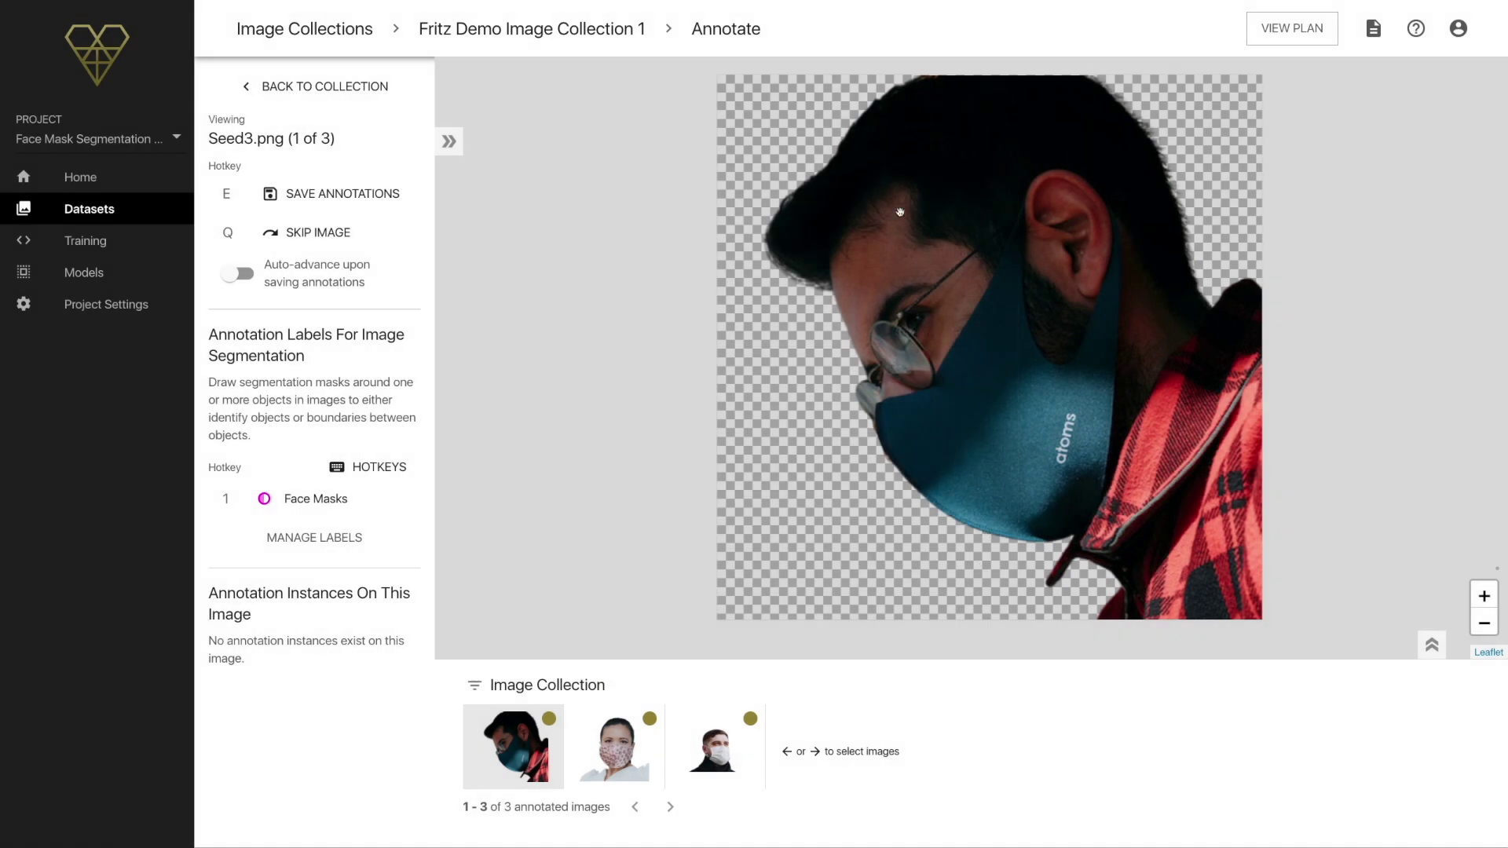
pyautogui.click(234, 277)
pyautogui.press('1')
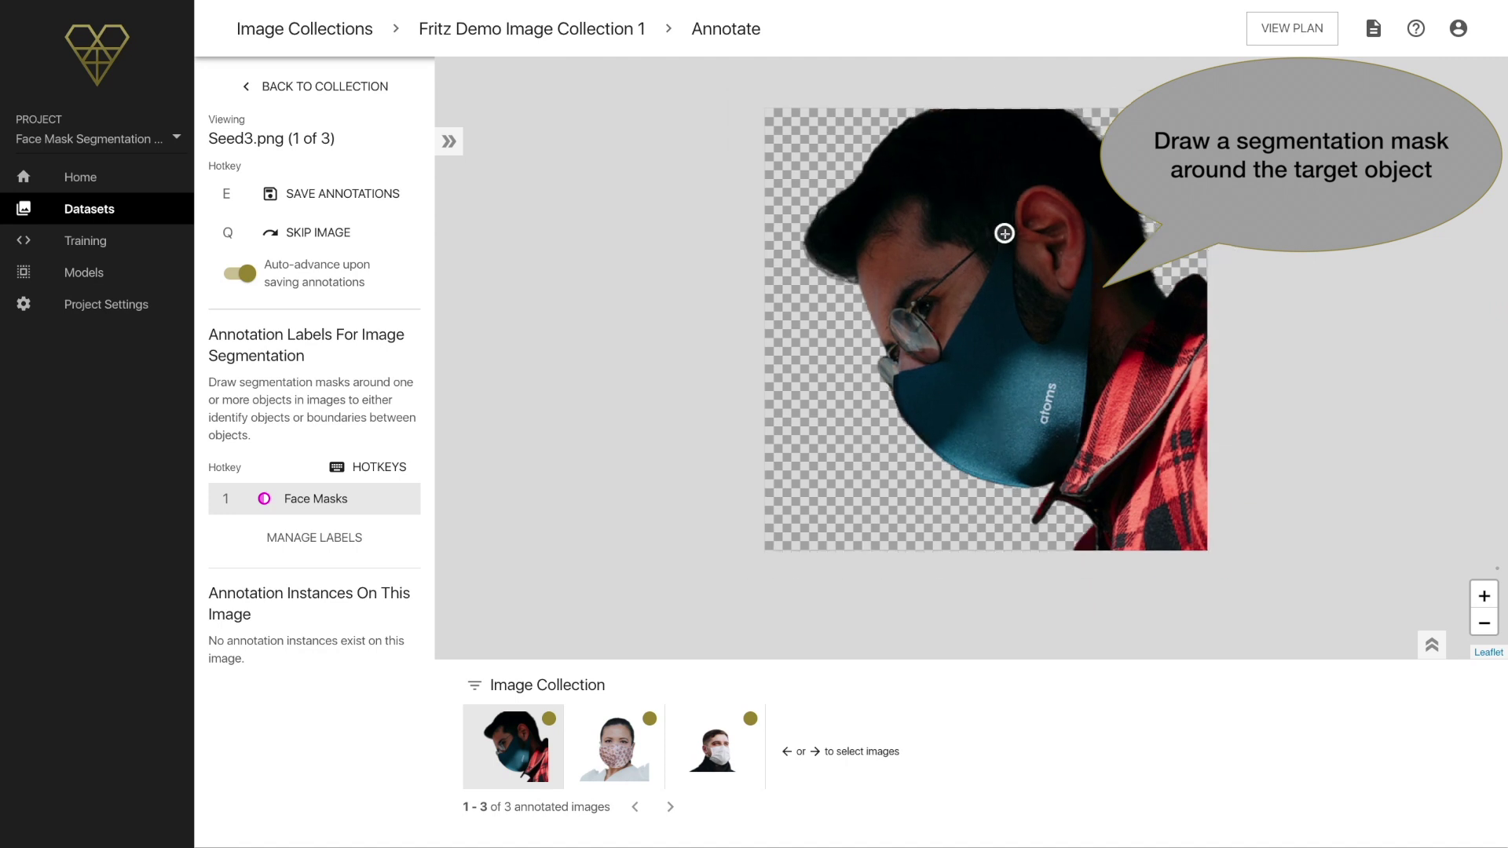
# Step: Trace the face mask outline on Seed3.png from ear to nose to jaw and save it
pyautogui.click(1004, 233)
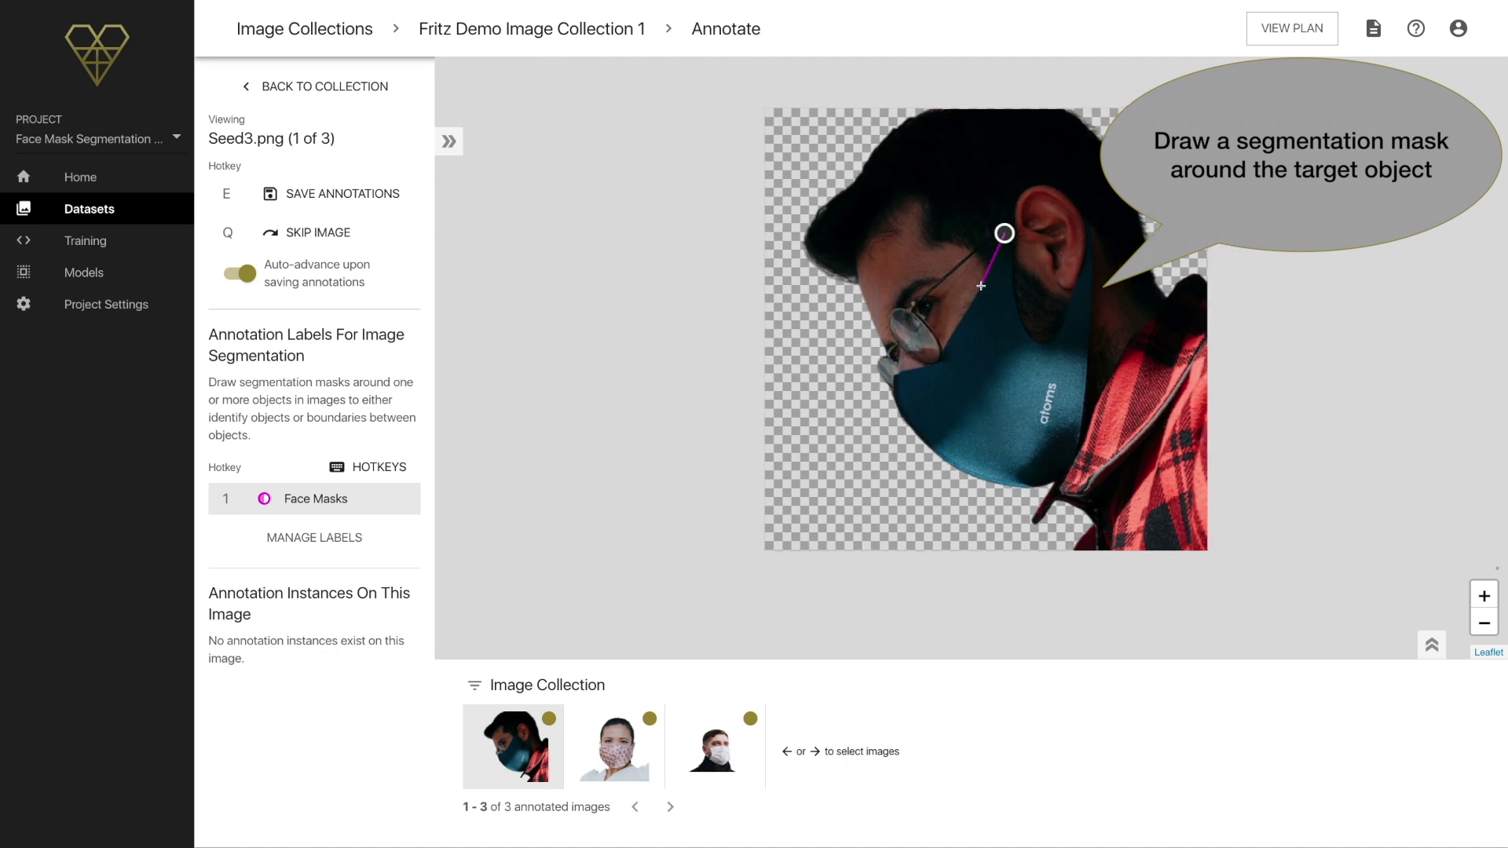
pyautogui.click(942, 356)
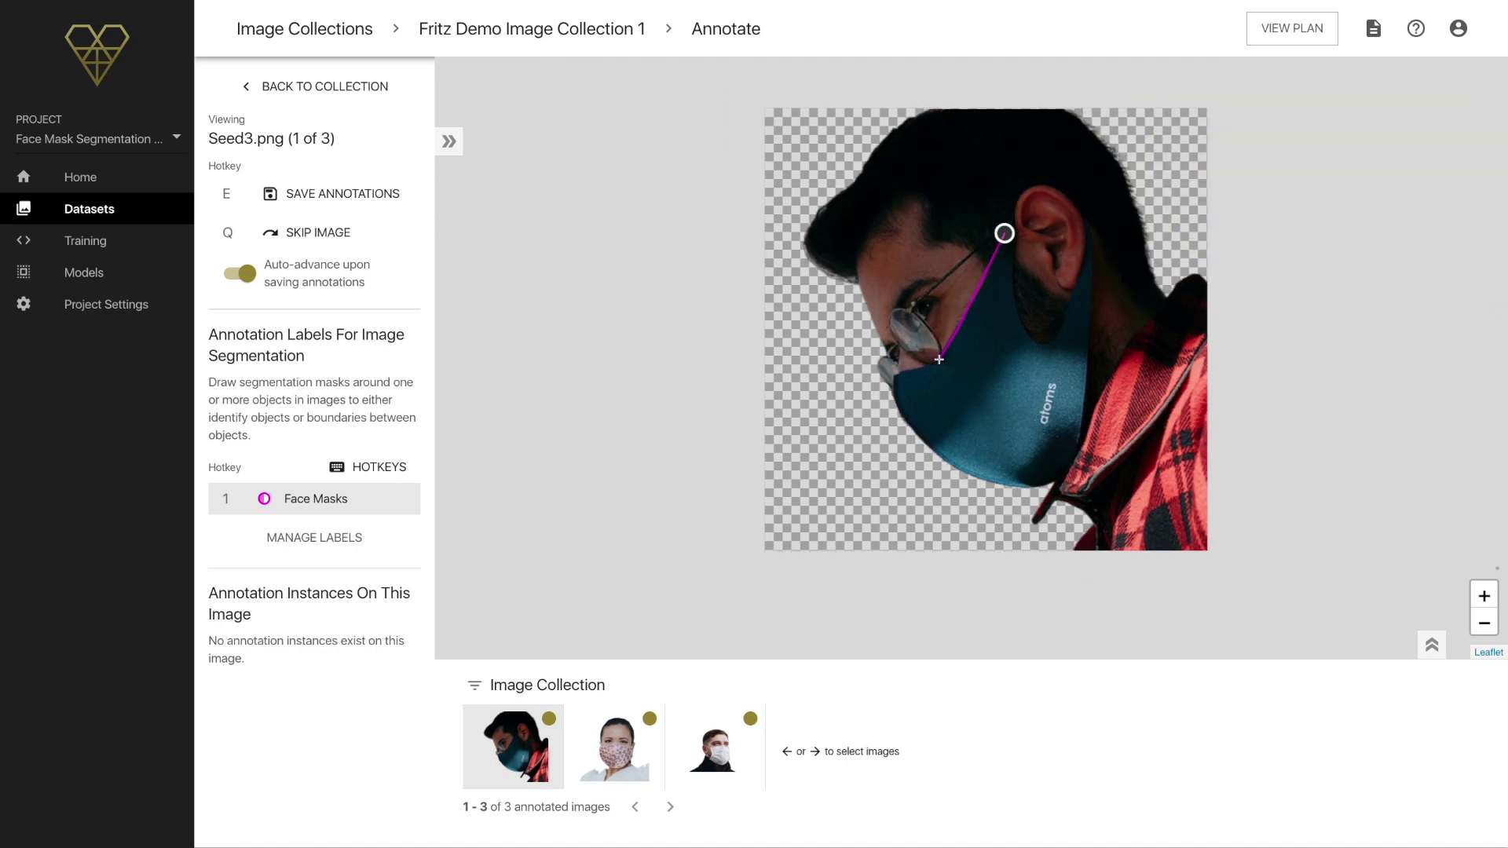
pyautogui.click(896, 373)
pyautogui.click(891, 395)
pyautogui.click(921, 447)
pyautogui.click(964, 471)
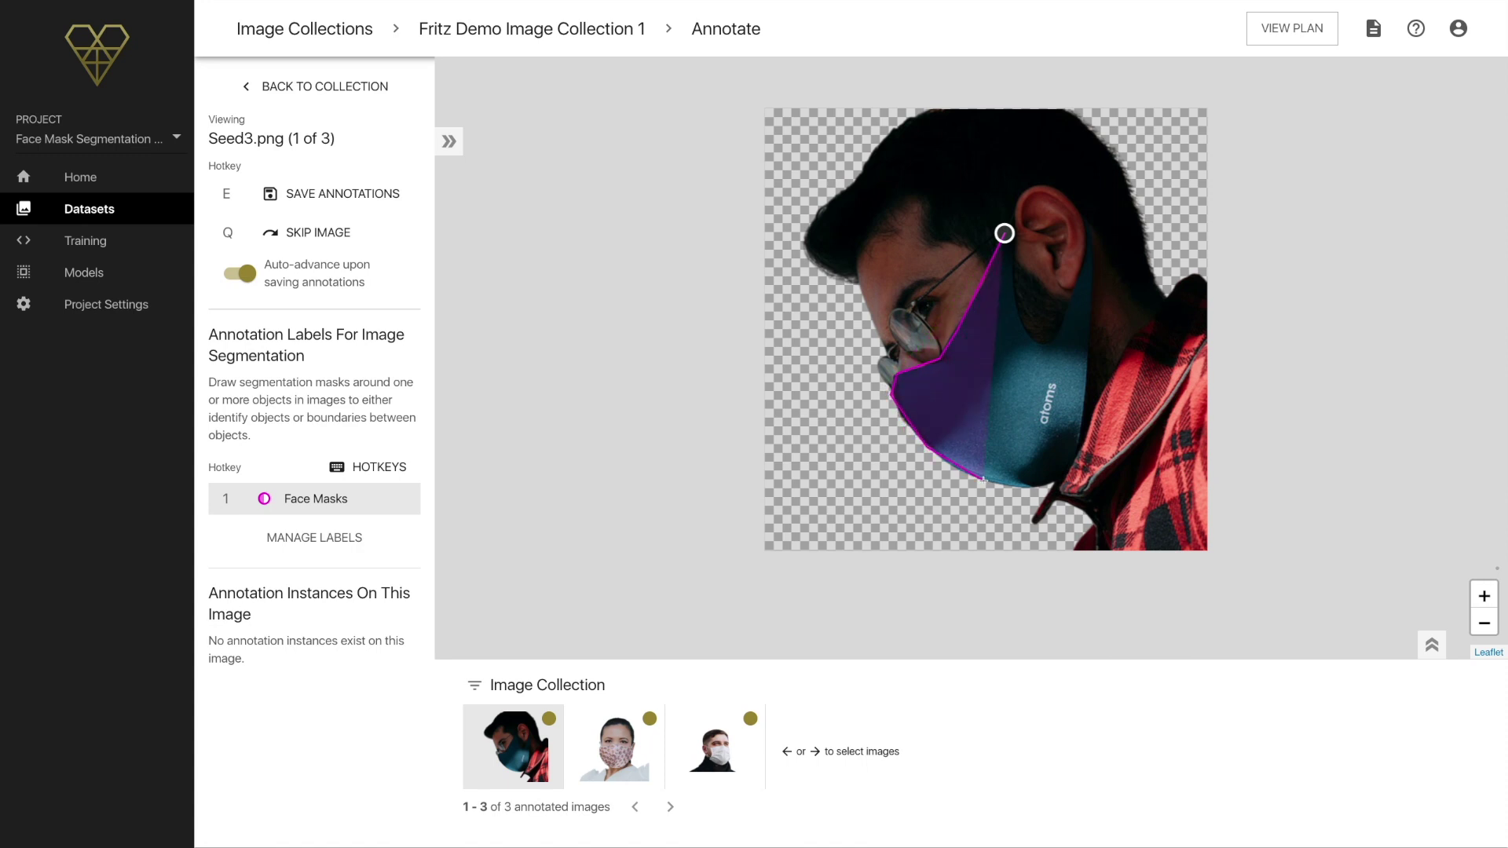
pyautogui.click(1032, 488)
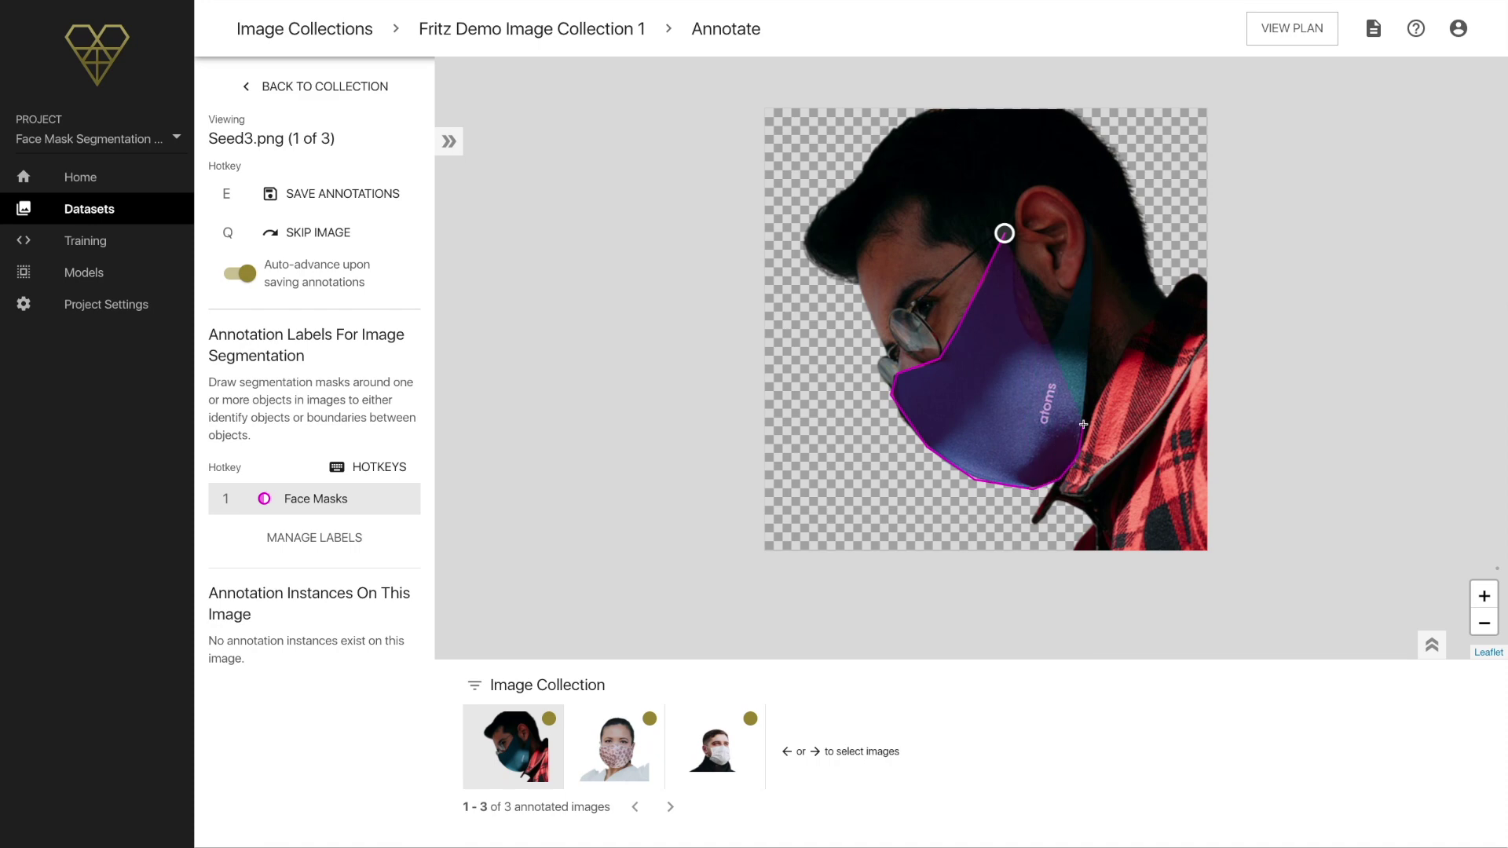
pyautogui.click(1005, 233)
pyautogui.press('e')
# Step: Outline the face mask on Seed2.png and save it
pyautogui.click(875, 328)
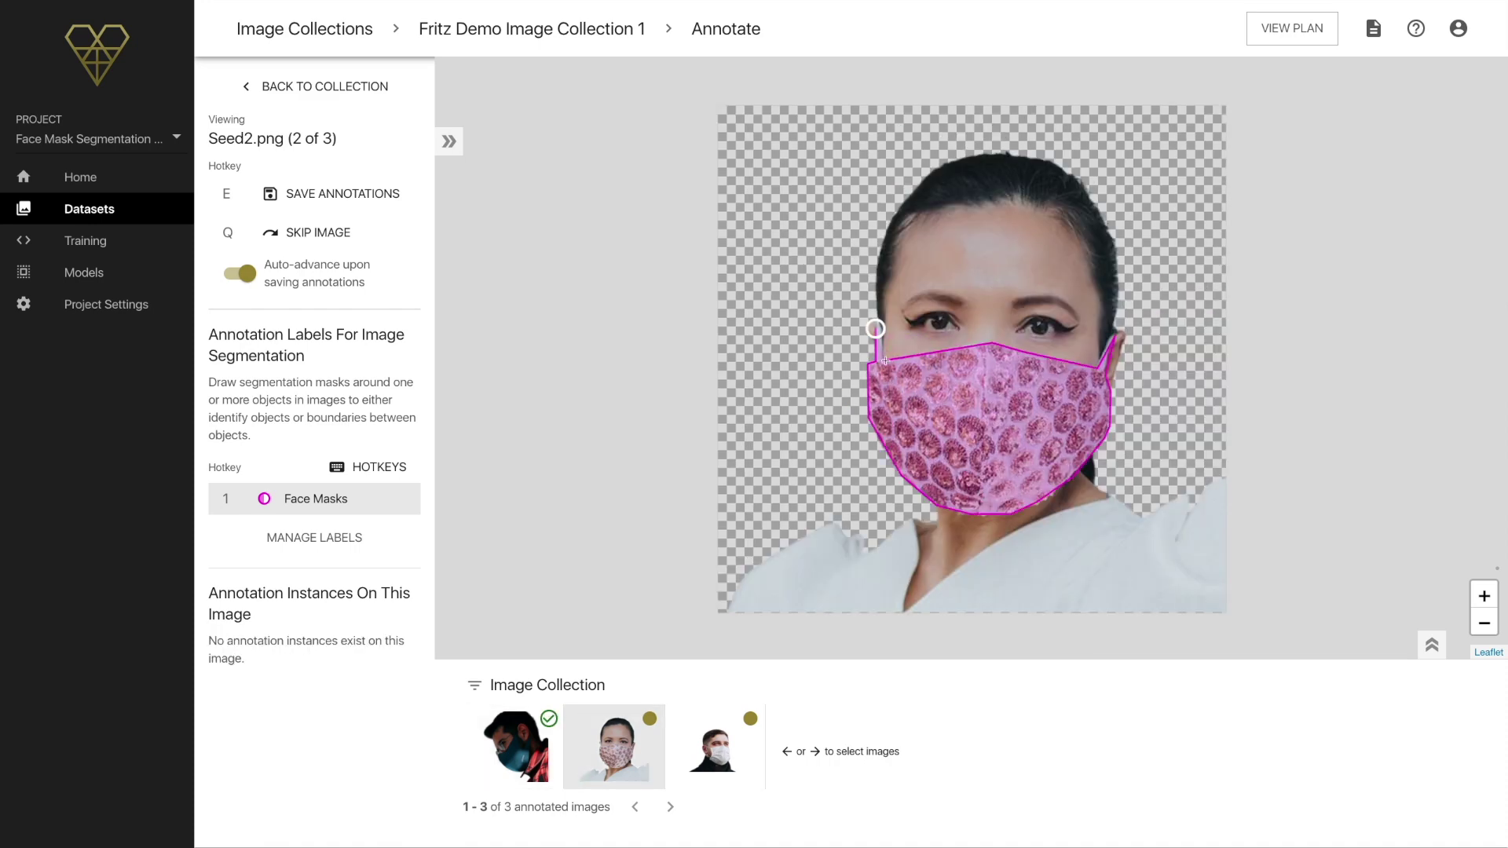
pyautogui.press('e')
pyautogui.click(921, 346)
pyautogui.click(938, 400)
# Step: Outline the face mask on Seed1.png, save it and return to the collection list
pyautogui.click(911, 473)
pyautogui.click(1044, 540)
pyautogui.click(1118, 497)
pyautogui.click(1139, 369)
pyautogui.click(1092, 318)
pyautogui.click(921, 346)
pyautogui.press('e')
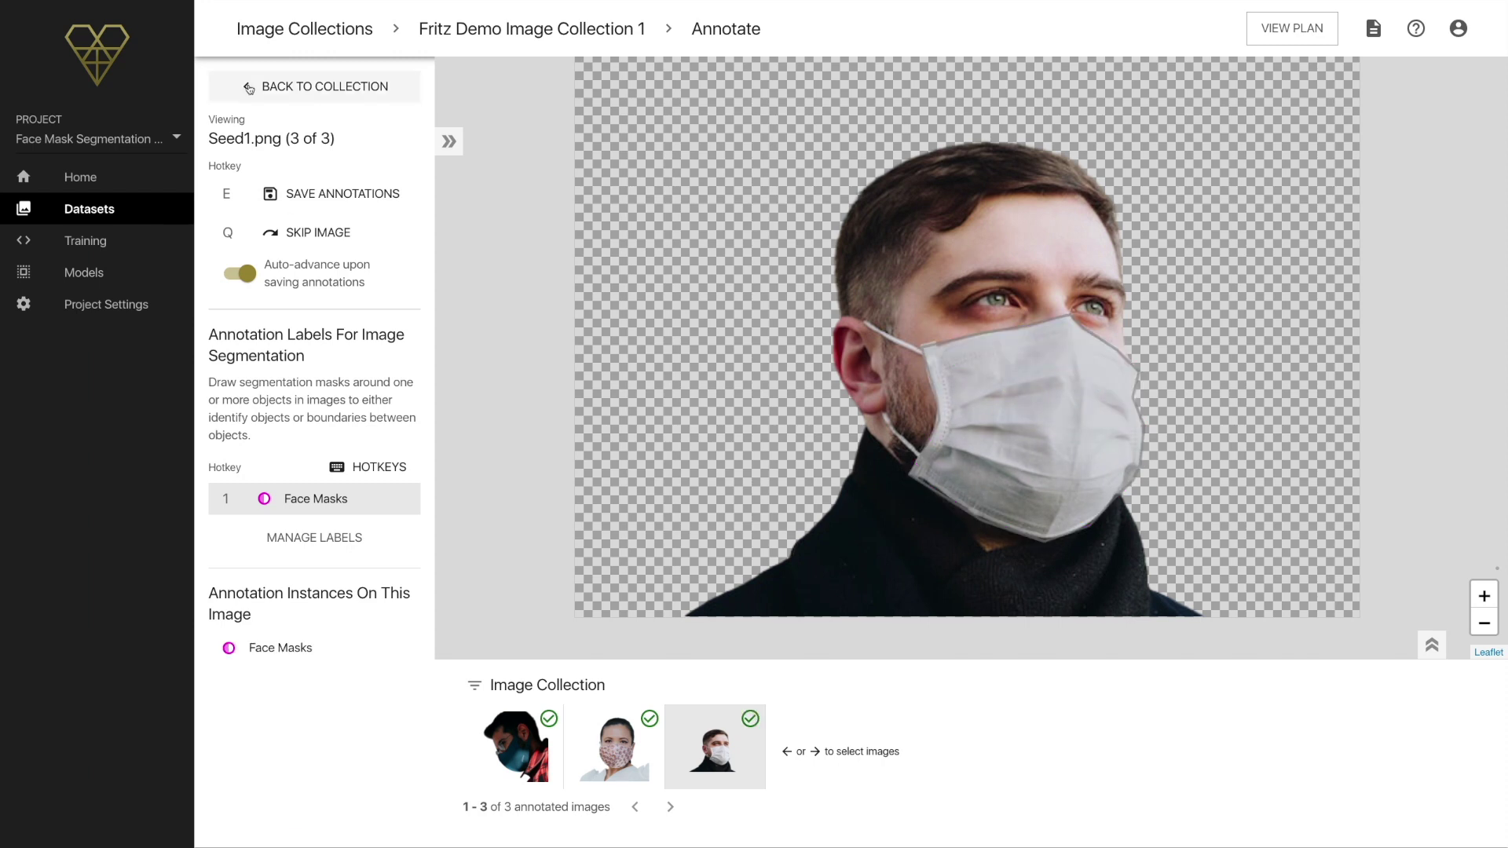
pyautogui.click(261, 88)
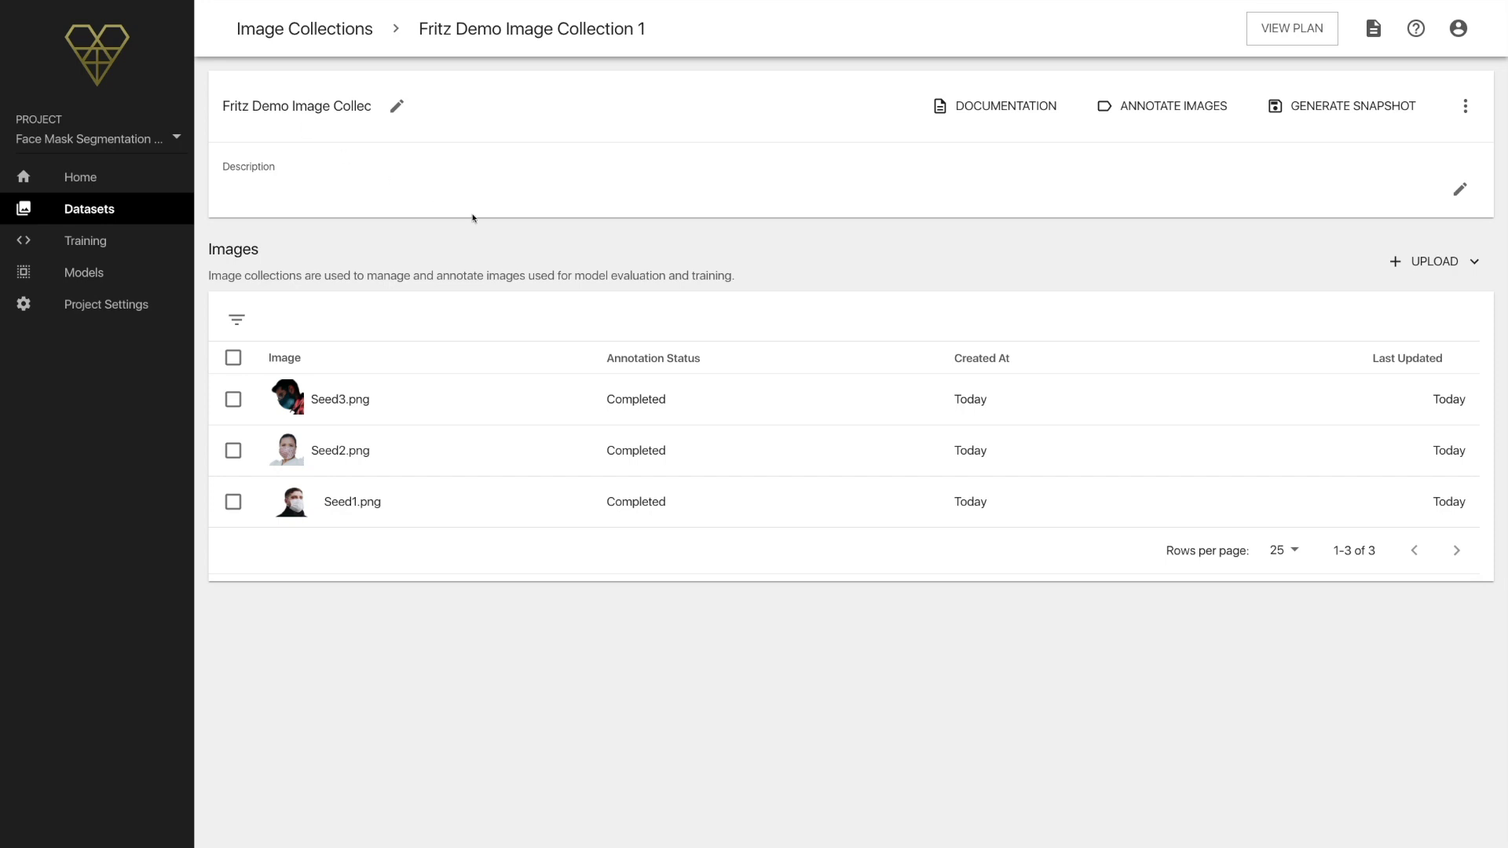
# Step: Open the Create Snapshot form for Fritz Demo Image Collection 1 via Generate Snapshot
pyautogui.click(1323, 108)
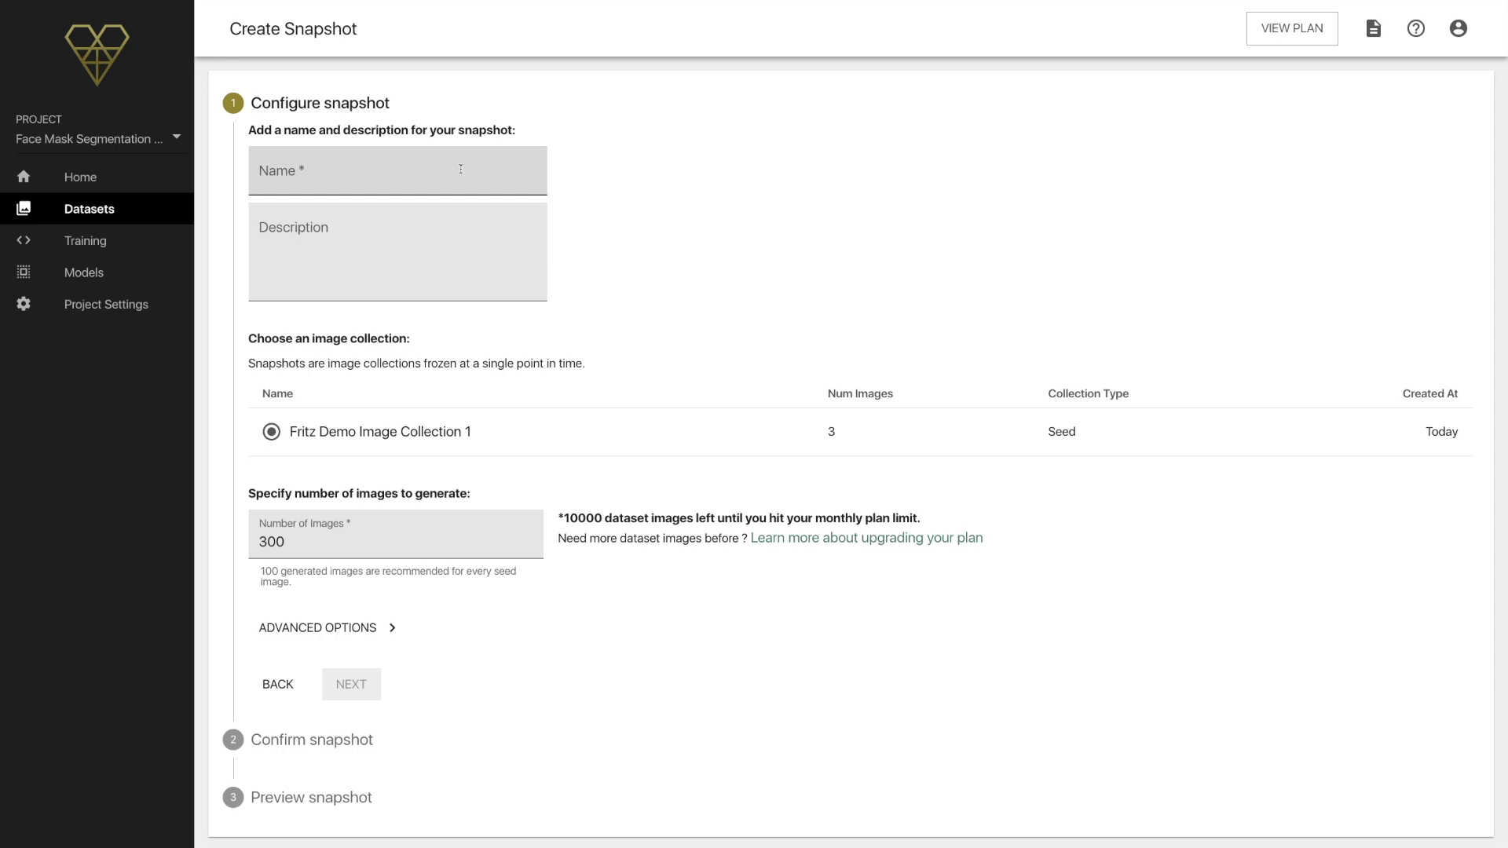
# Step: Name the snapshot 'Face mask with subjects' and change the image count from 300 to 150
pyautogui.click(462, 169)
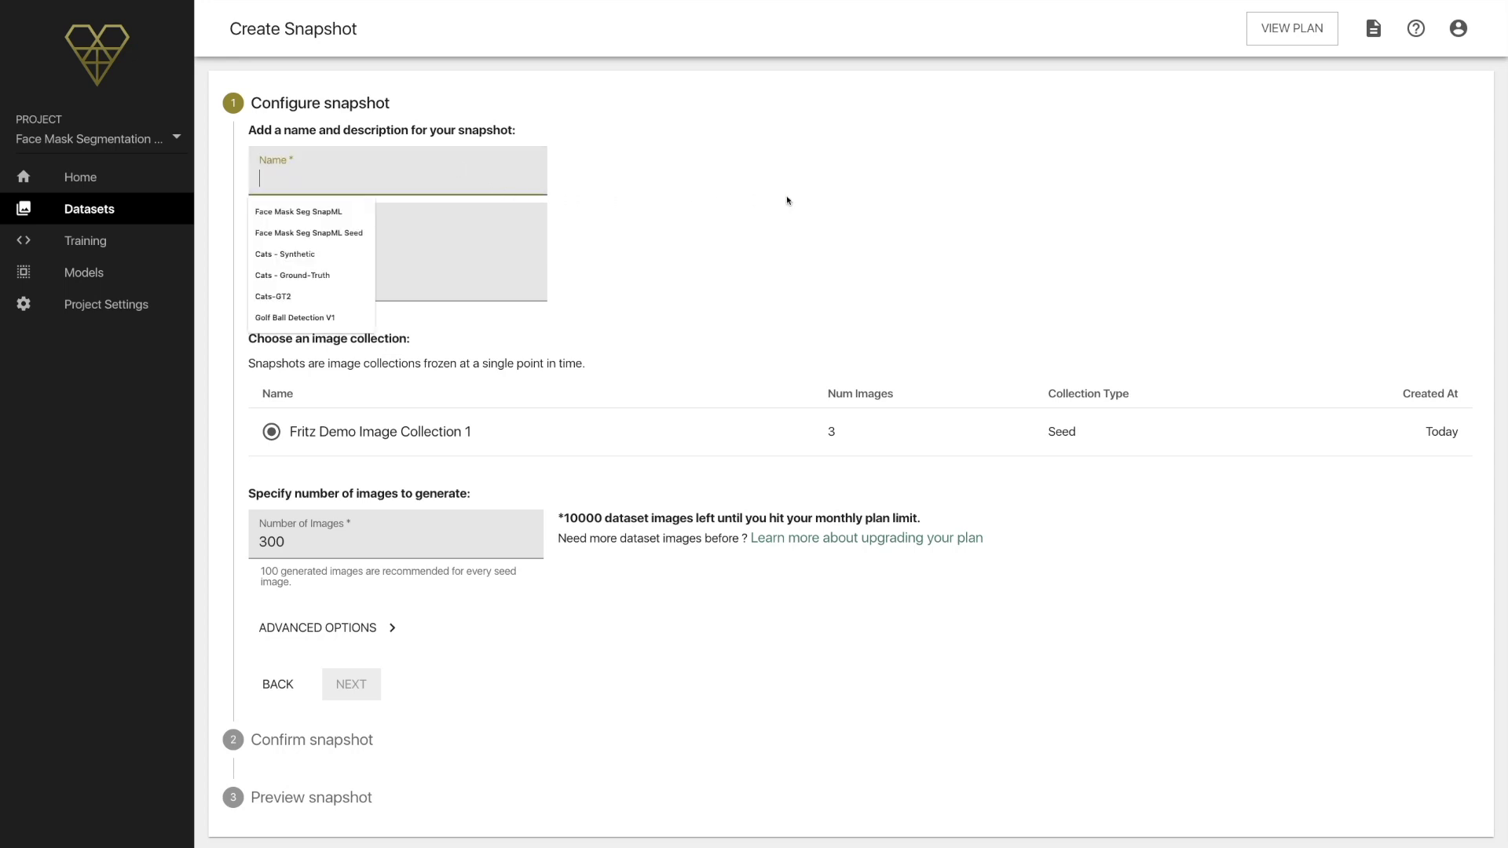
pyautogui.write('Face ')
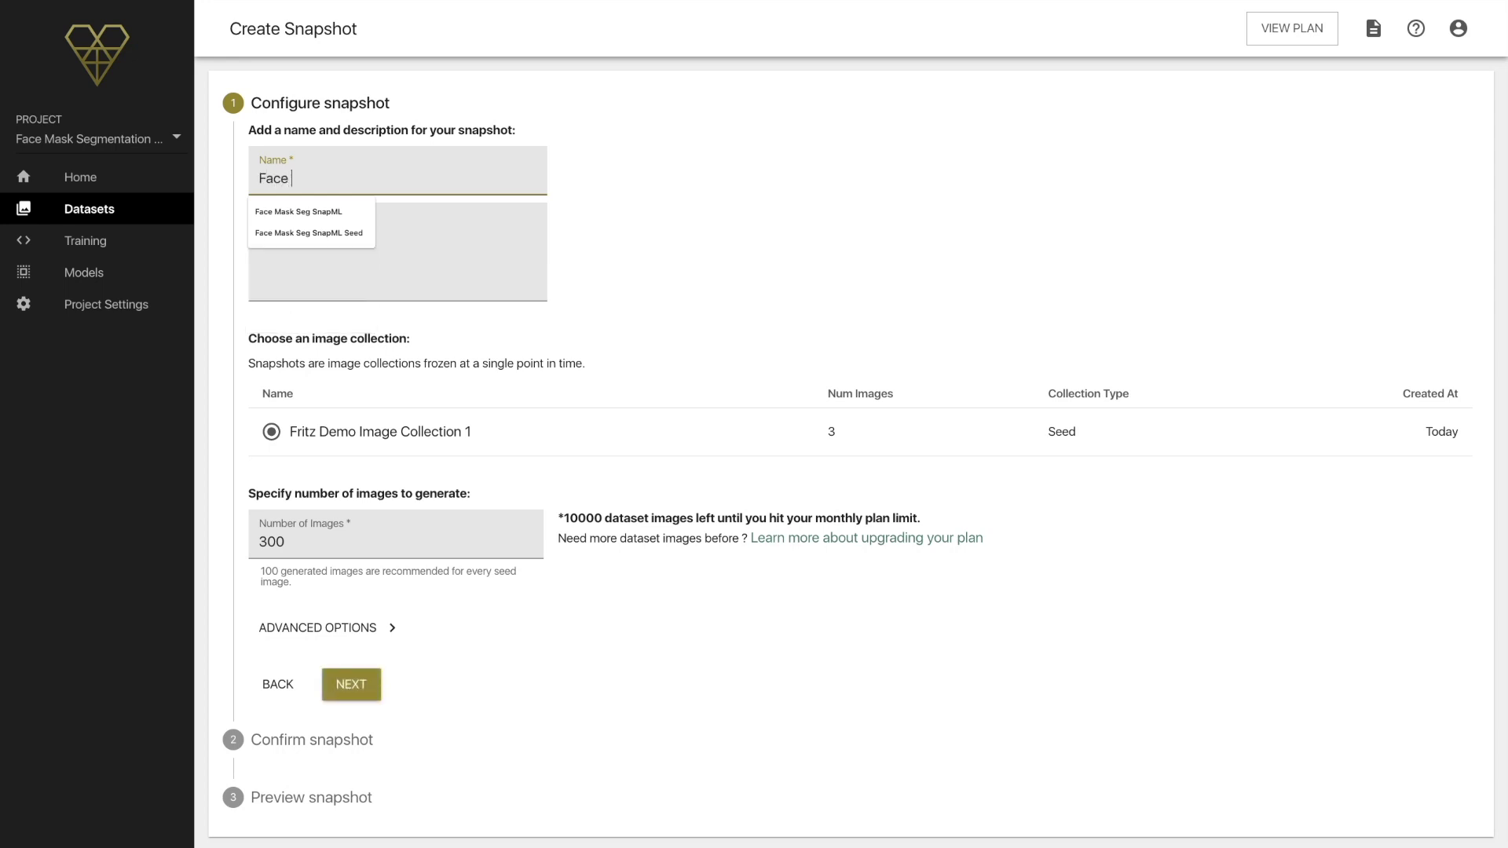
pyautogui.write('mask with subjects')
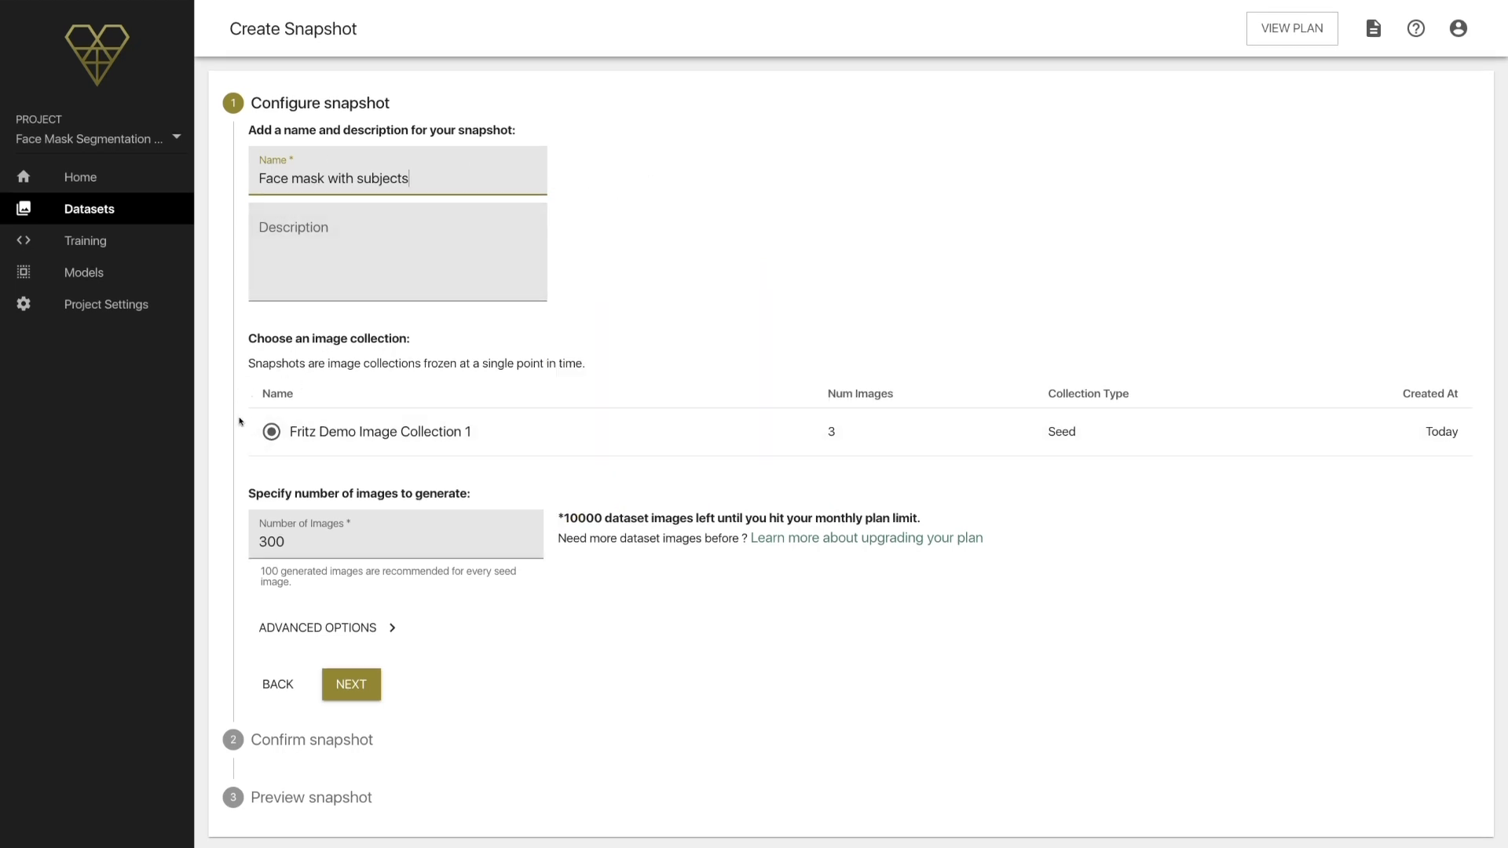
pyautogui.click(317, 542)
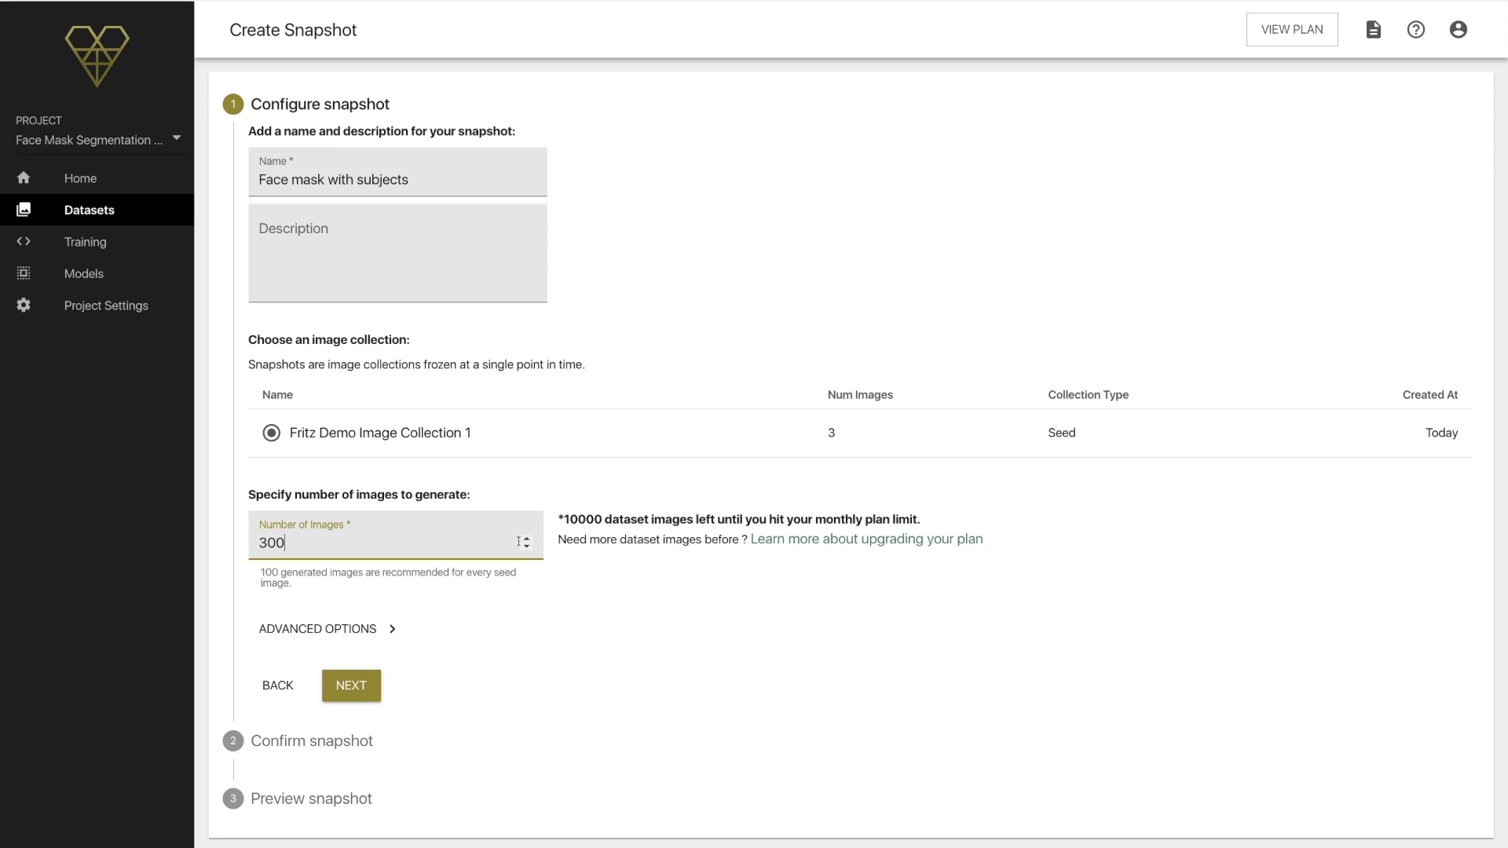
pyautogui.press('BackSpace')
pyautogui.press('BackSpace')
pyautogui.press('BackSpace')
pyautogui.write('150')
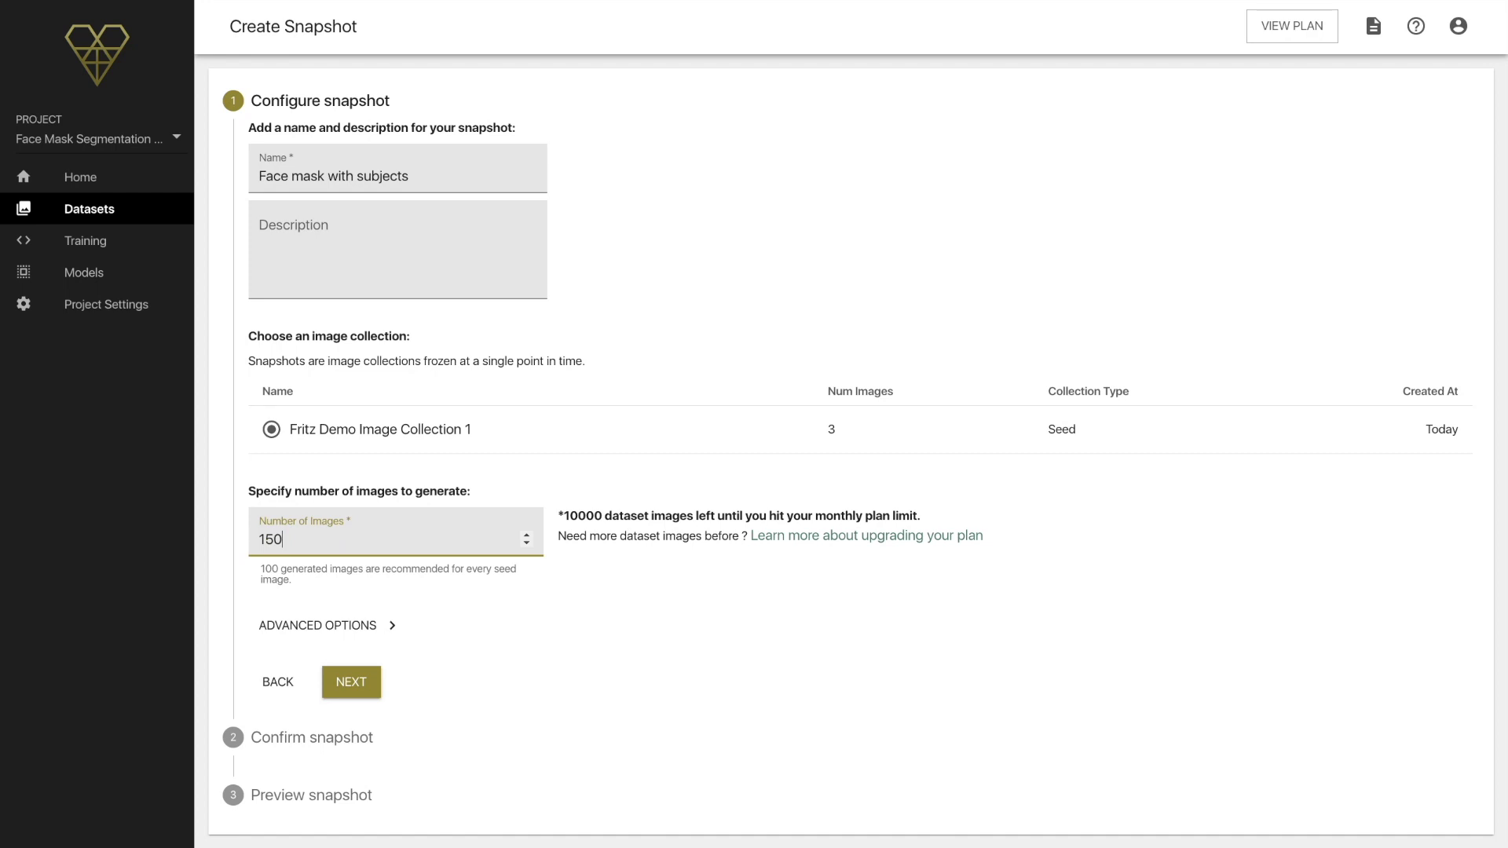
pyautogui.click(306, 628)
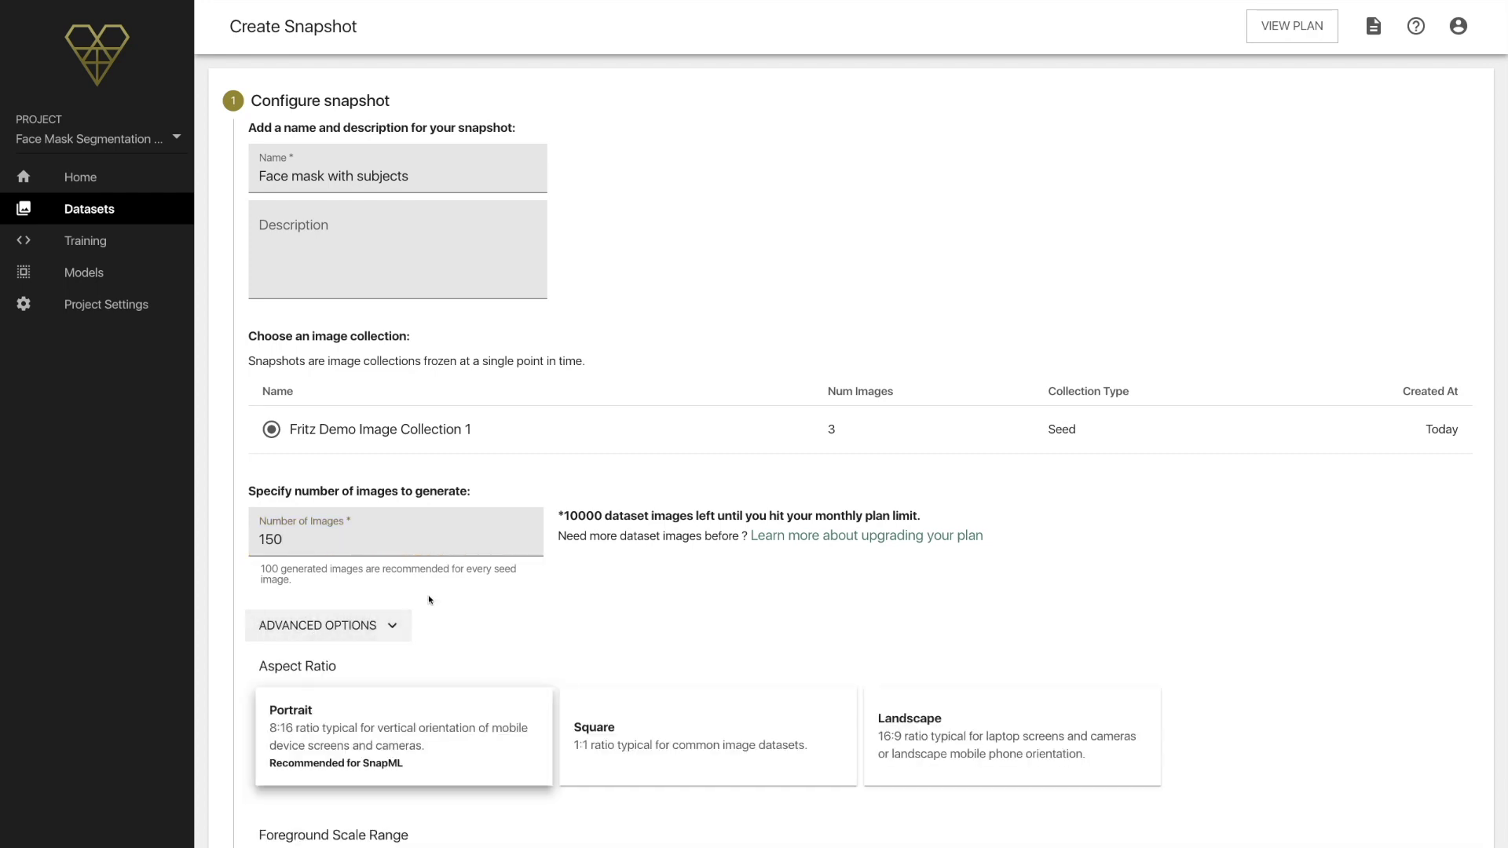
# Step: Keep Portrait, foreground scale 0.4–0.8 and blank ratio 0.2, then continue to confirmation
pyautogui.scroll(-1, 523, 606)
pyautogui.scroll(-1, 523, 605)
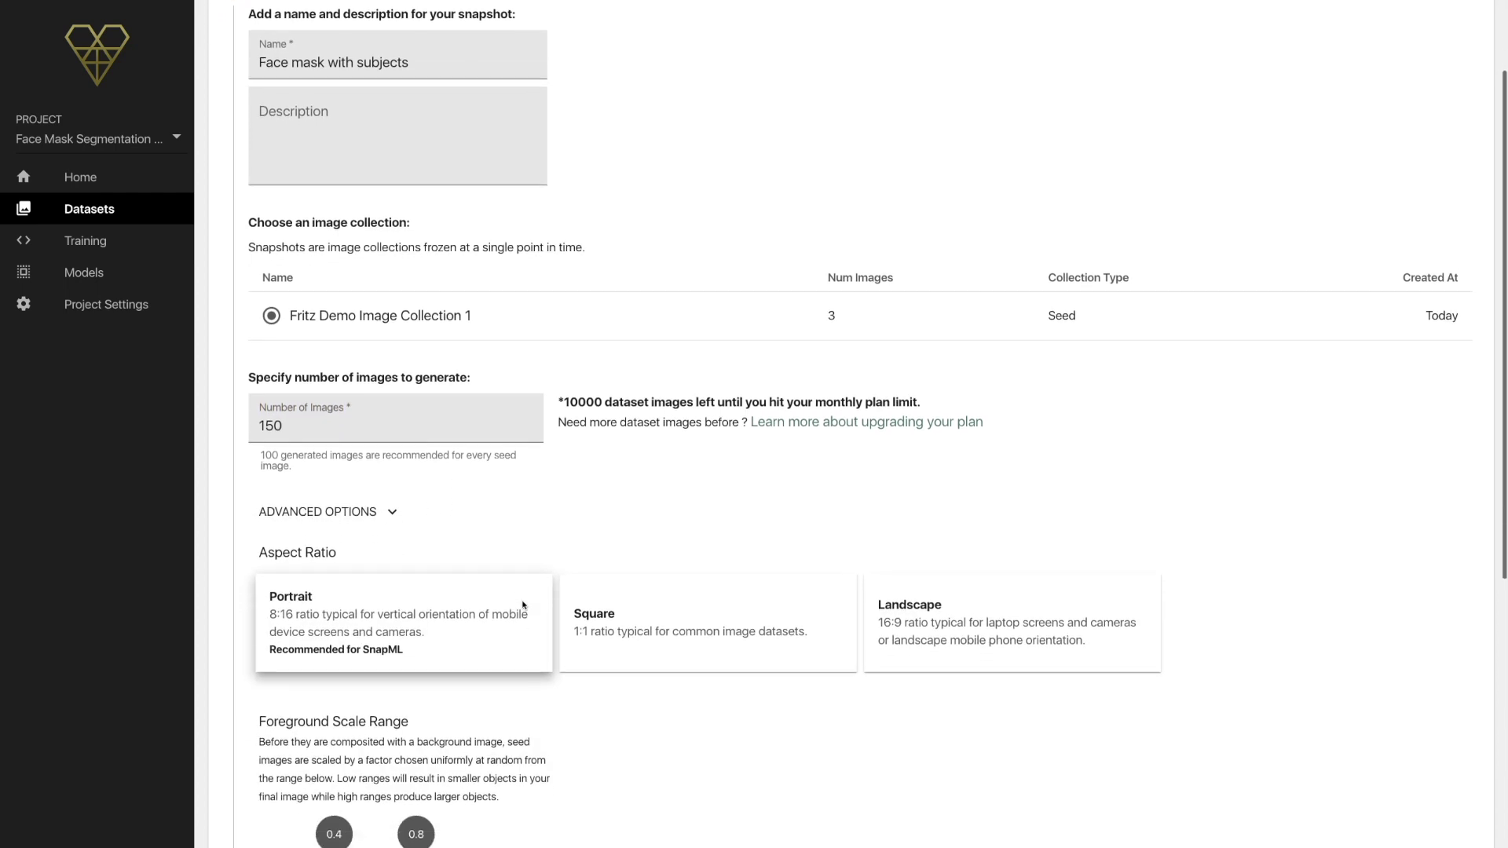
pyautogui.scroll(-3, 351, 597)
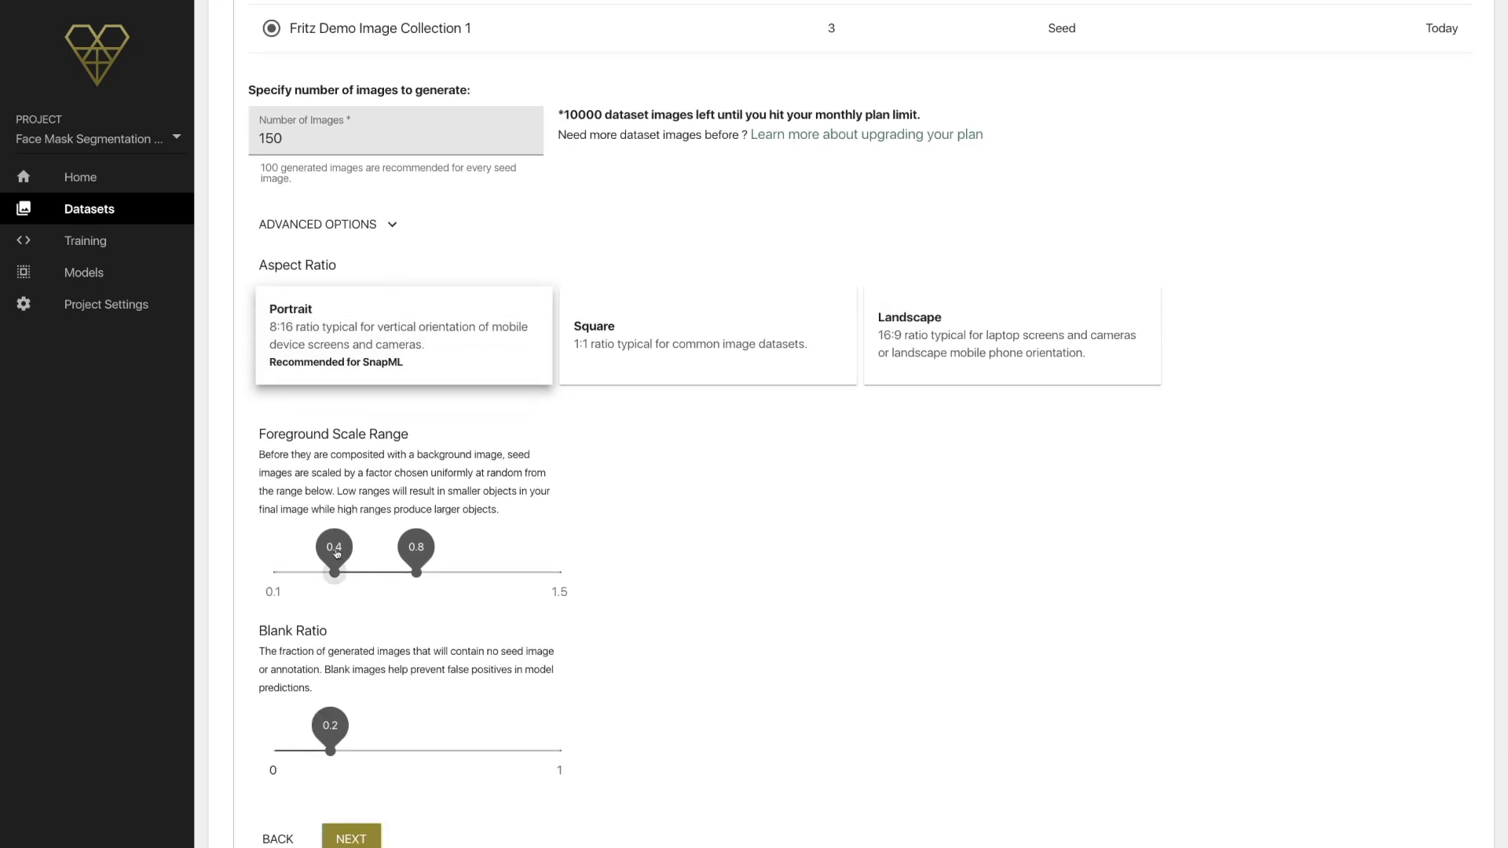
pyautogui.moveTo(336, 553)
pyautogui.mouseDown()
pyautogui.moveTo(294, 553)
pyautogui.moveTo(334, 552)
pyautogui.mouseUp()
pyautogui.scroll(-2, 355, 625)
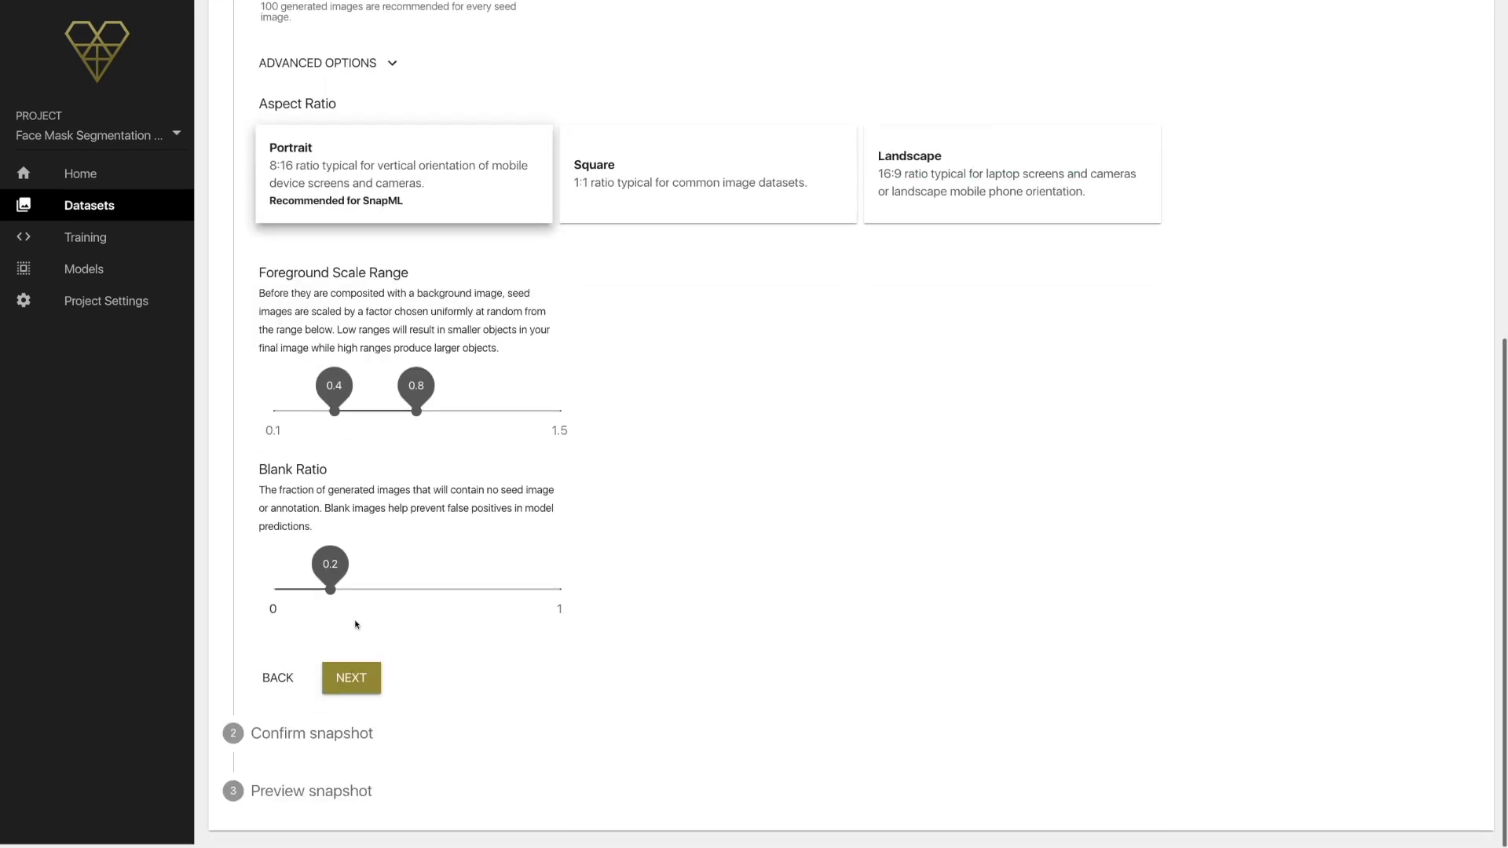
pyautogui.click(354, 688)
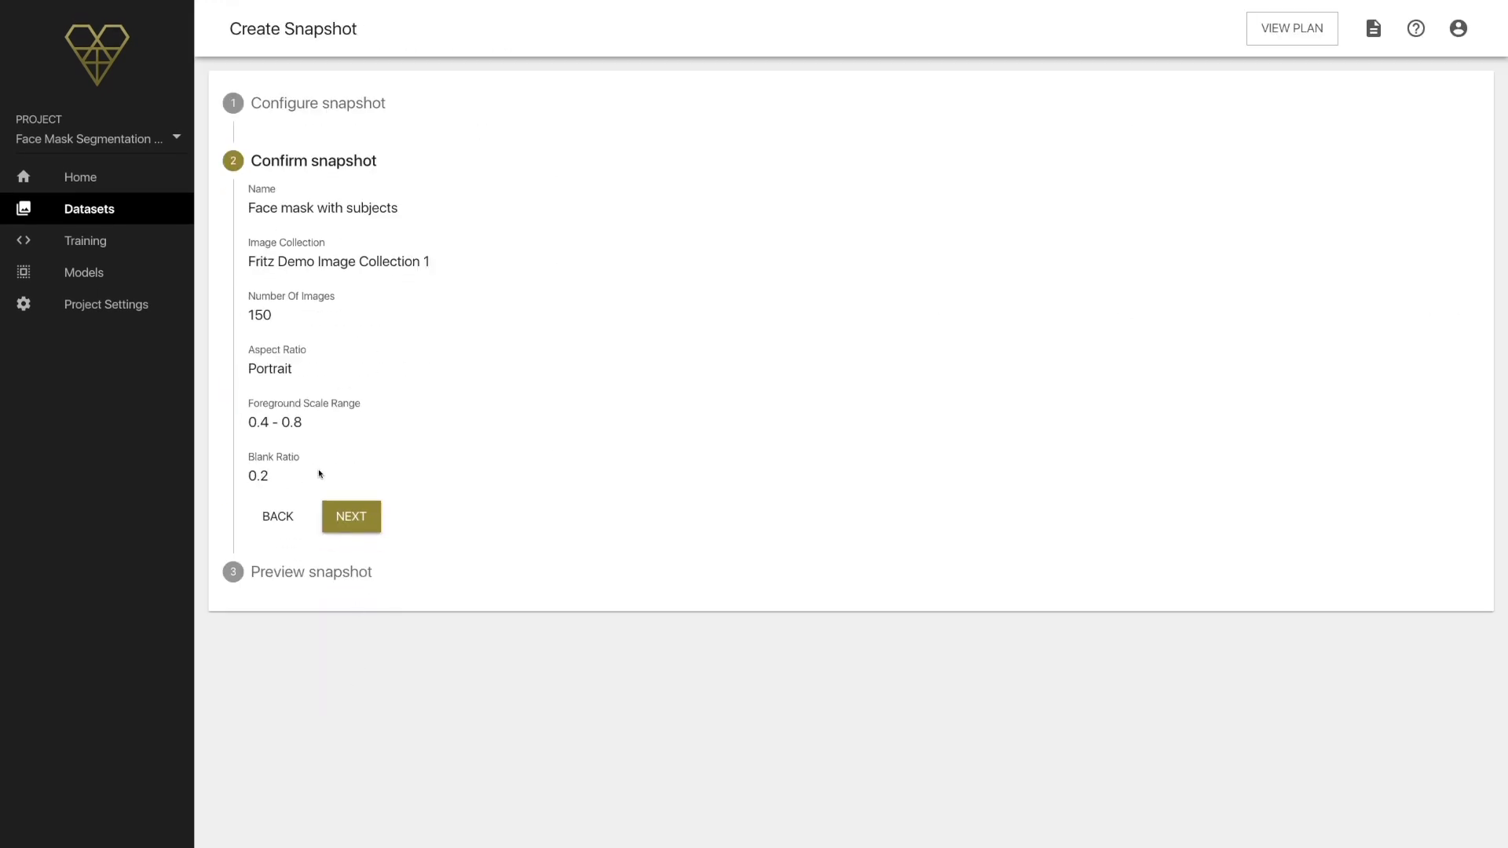
# Step: Preview the 150 generated images and create the 'Face mask with subjects' snapshot
pyautogui.click(338, 516)
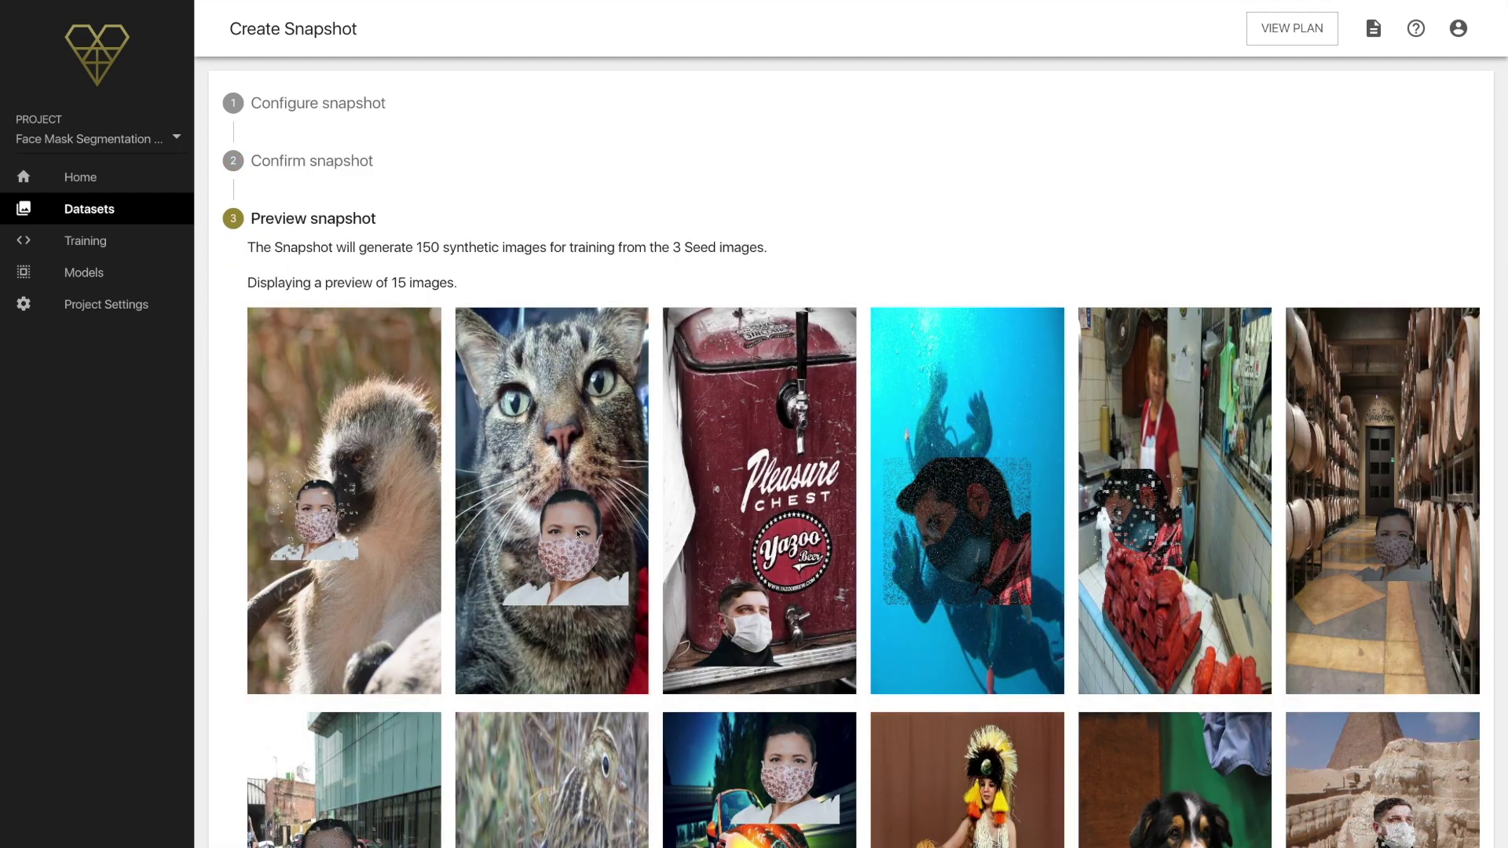
pyautogui.scroll(-3, 727, 537)
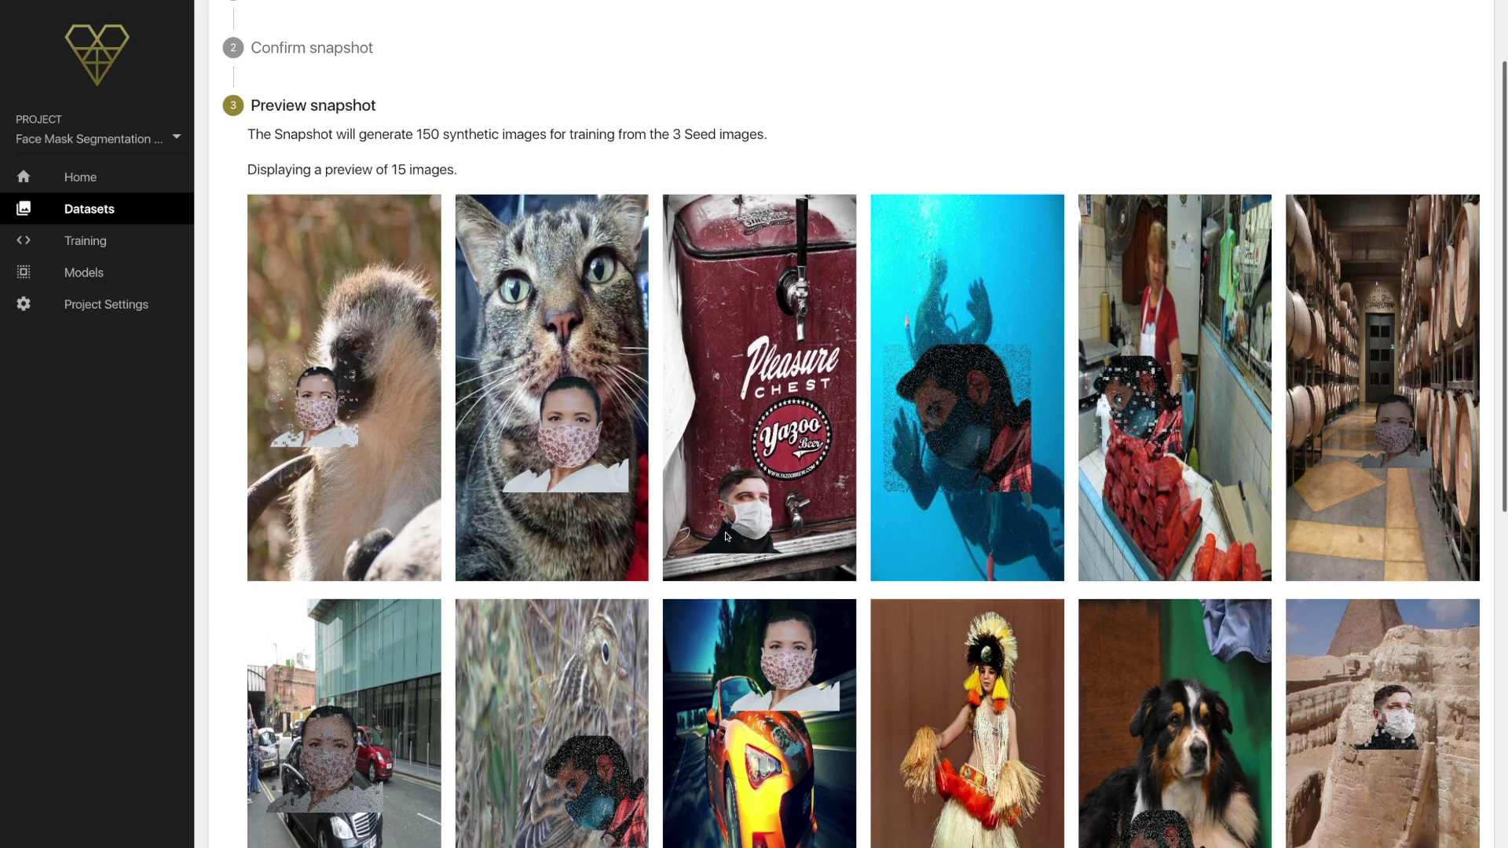
pyautogui.scroll(-6, 726, 536)
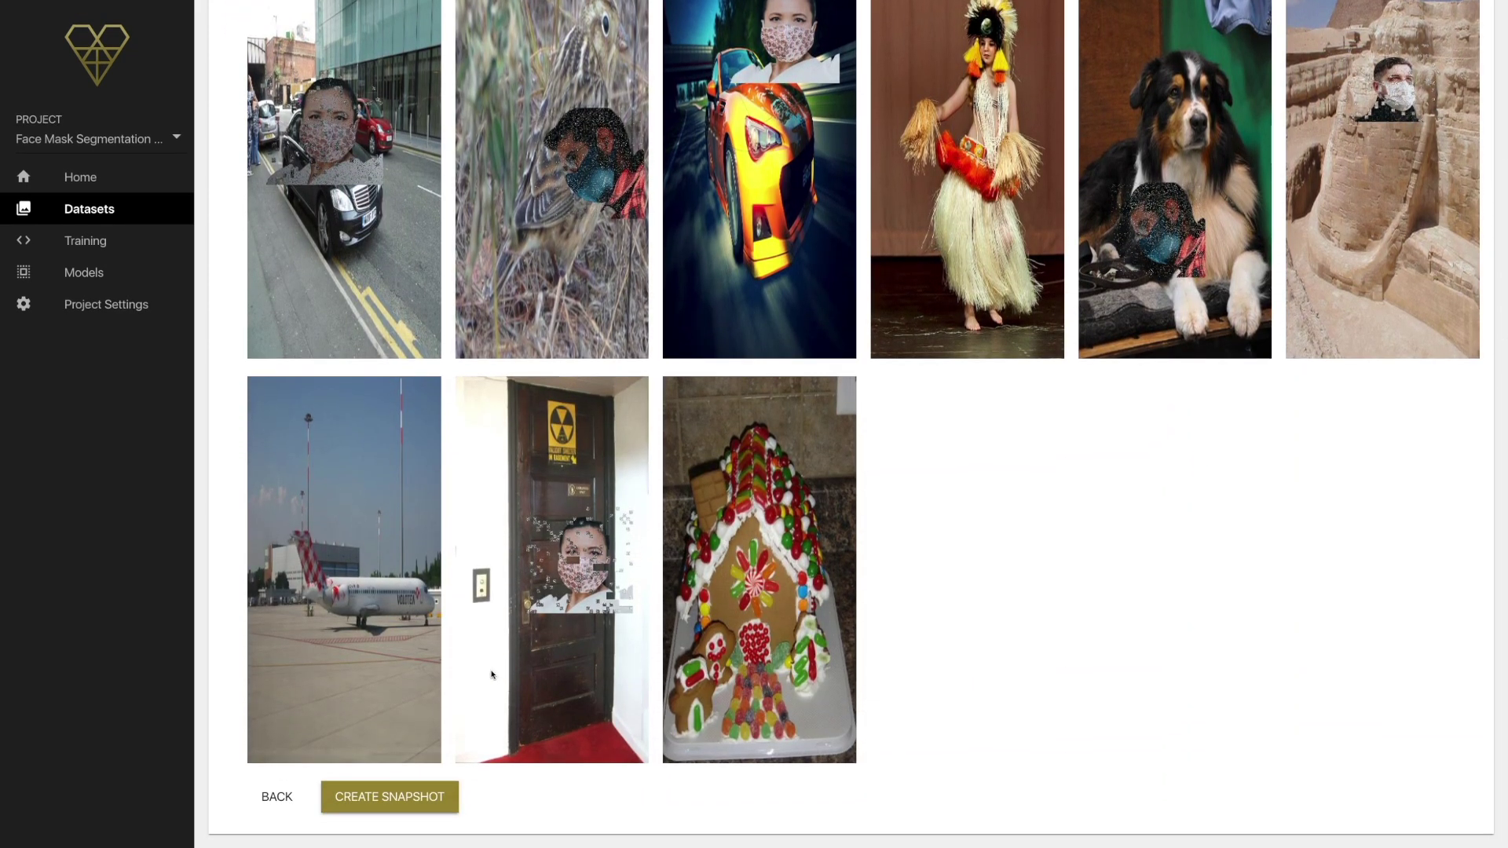
pyautogui.click(411, 801)
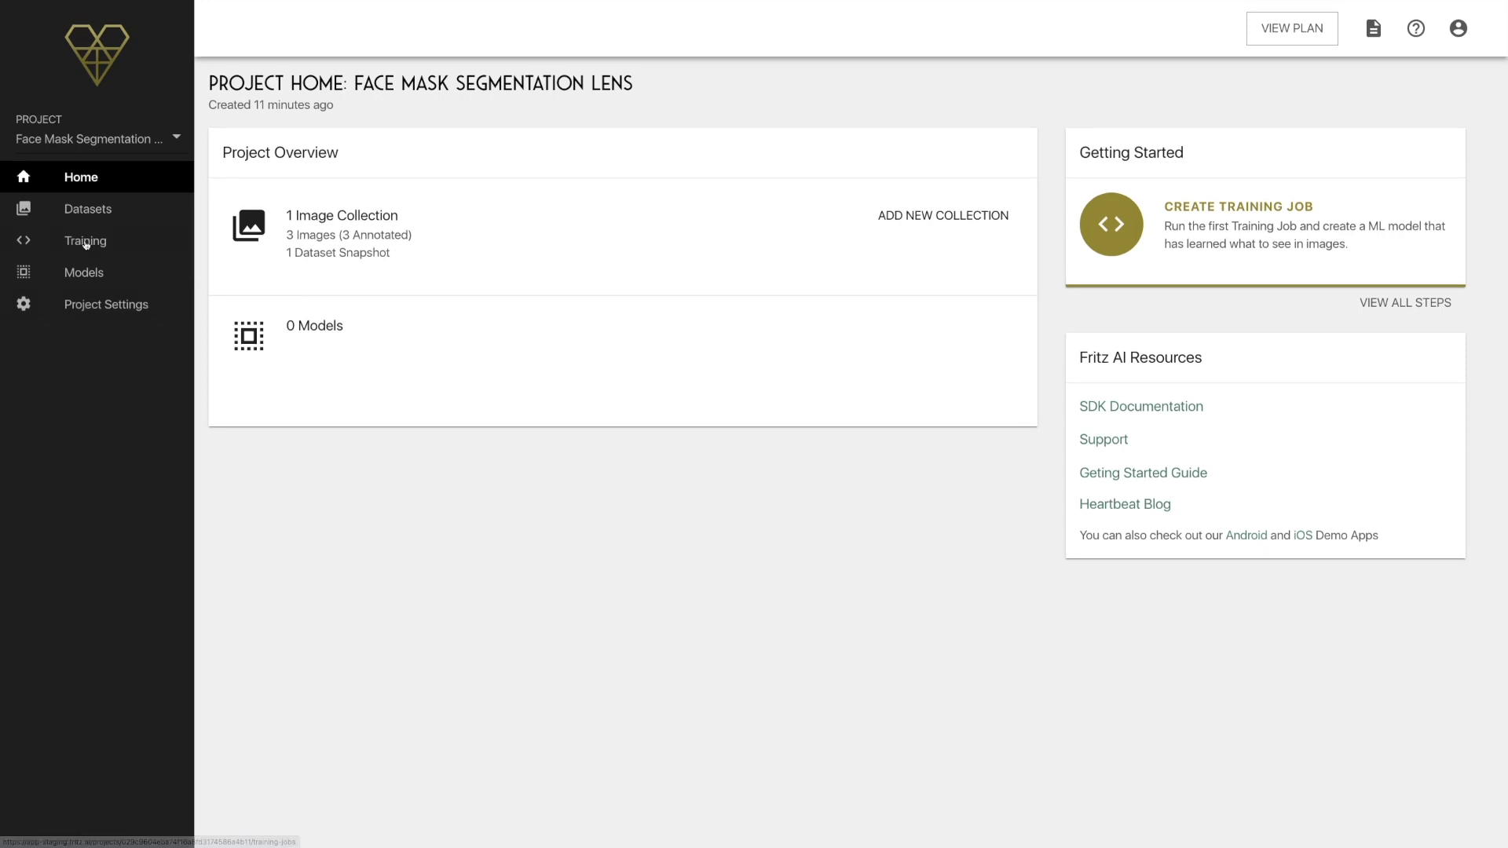
# Step: Set up a training job named 'Face Mask Segmentation' on the Face mask with subjects snapshot
pyautogui.click(84, 243)
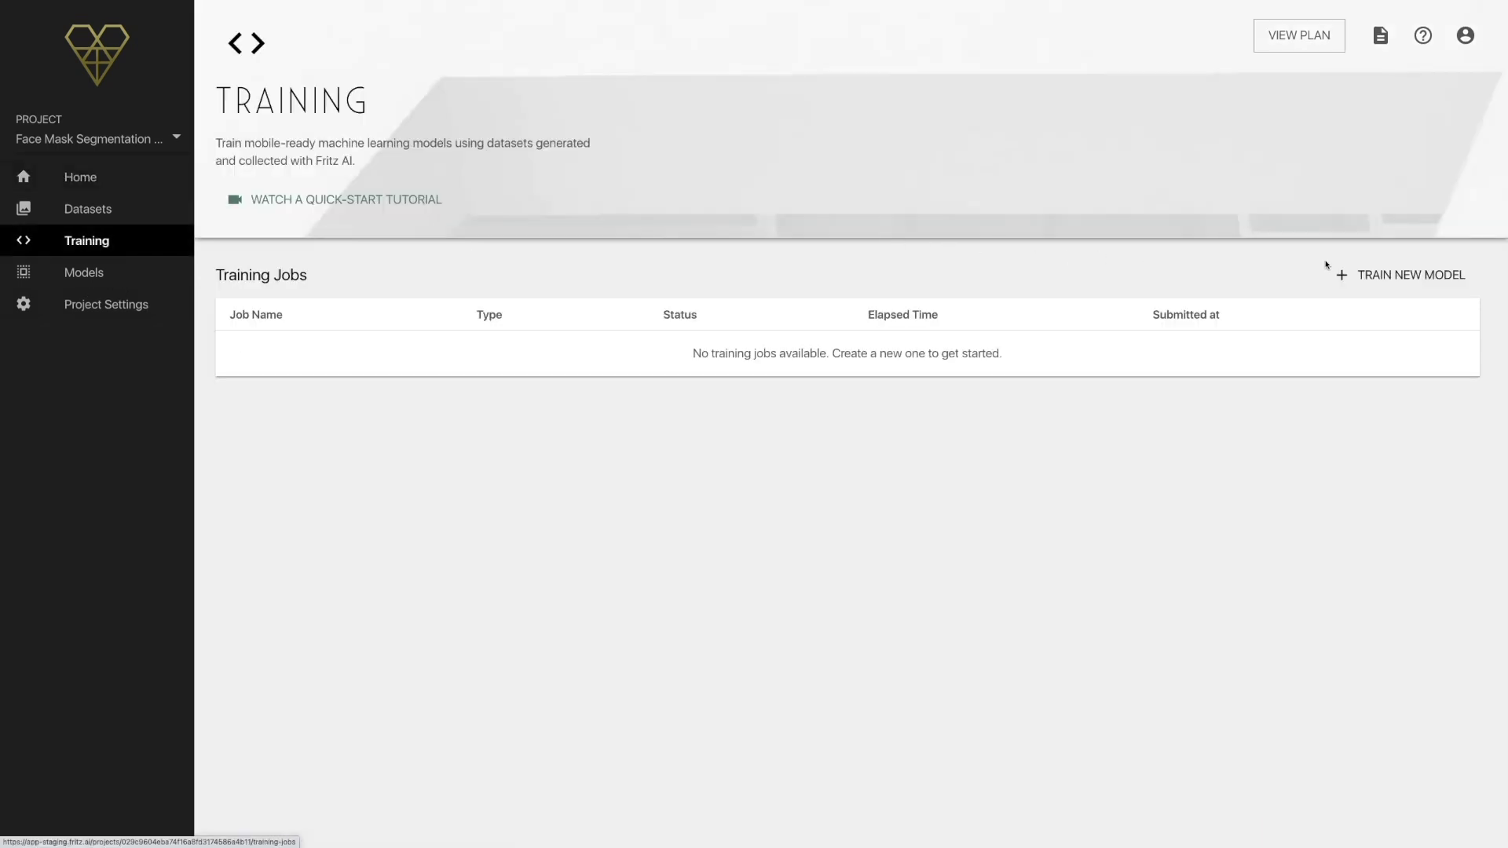
pyautogui.click(1394, 276)
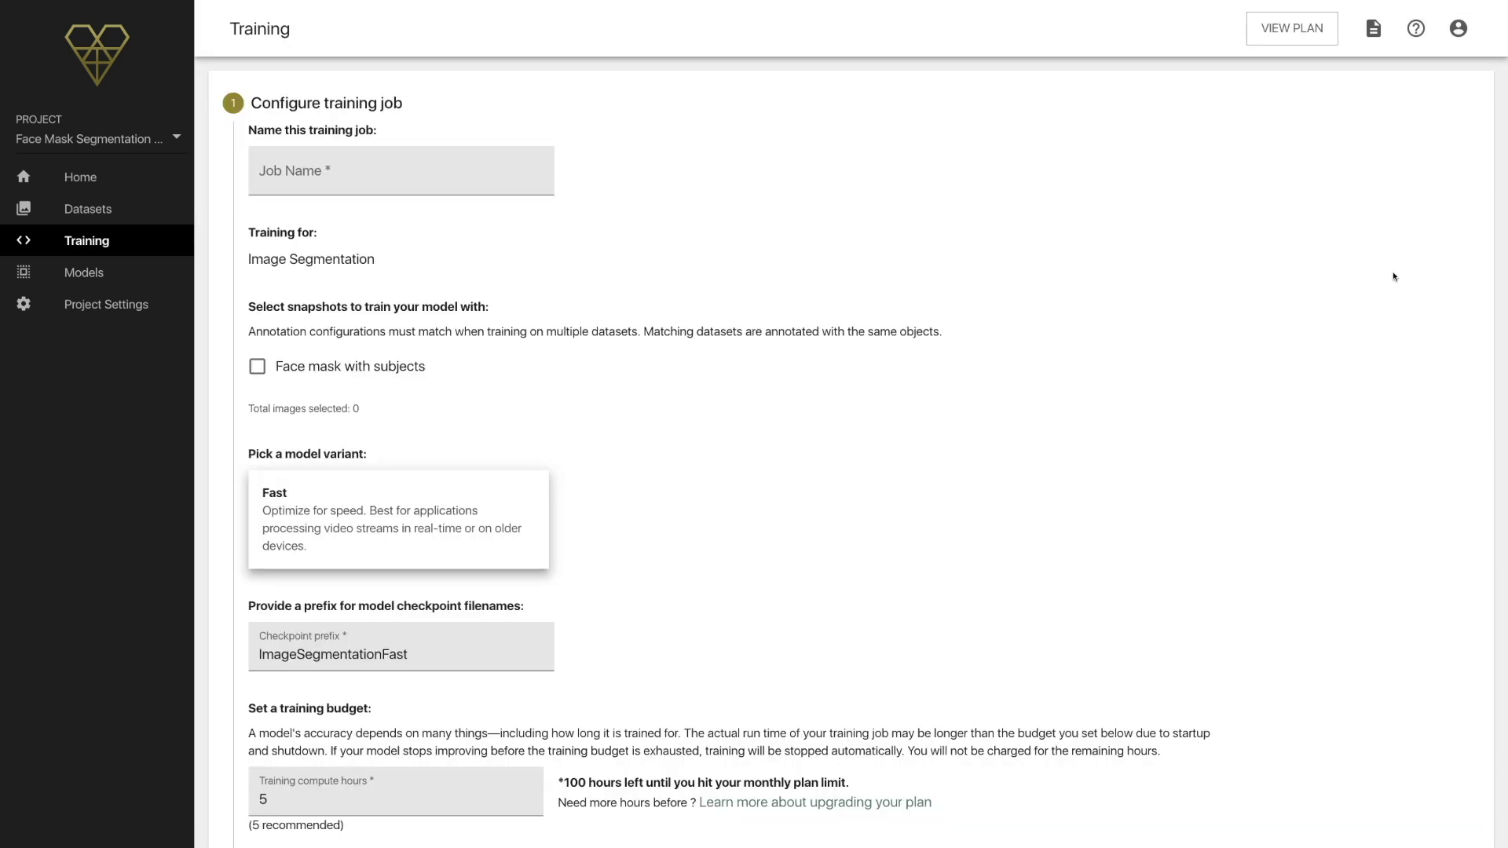
pyautogui.click(354, 172)
pyautogui.write('Face')
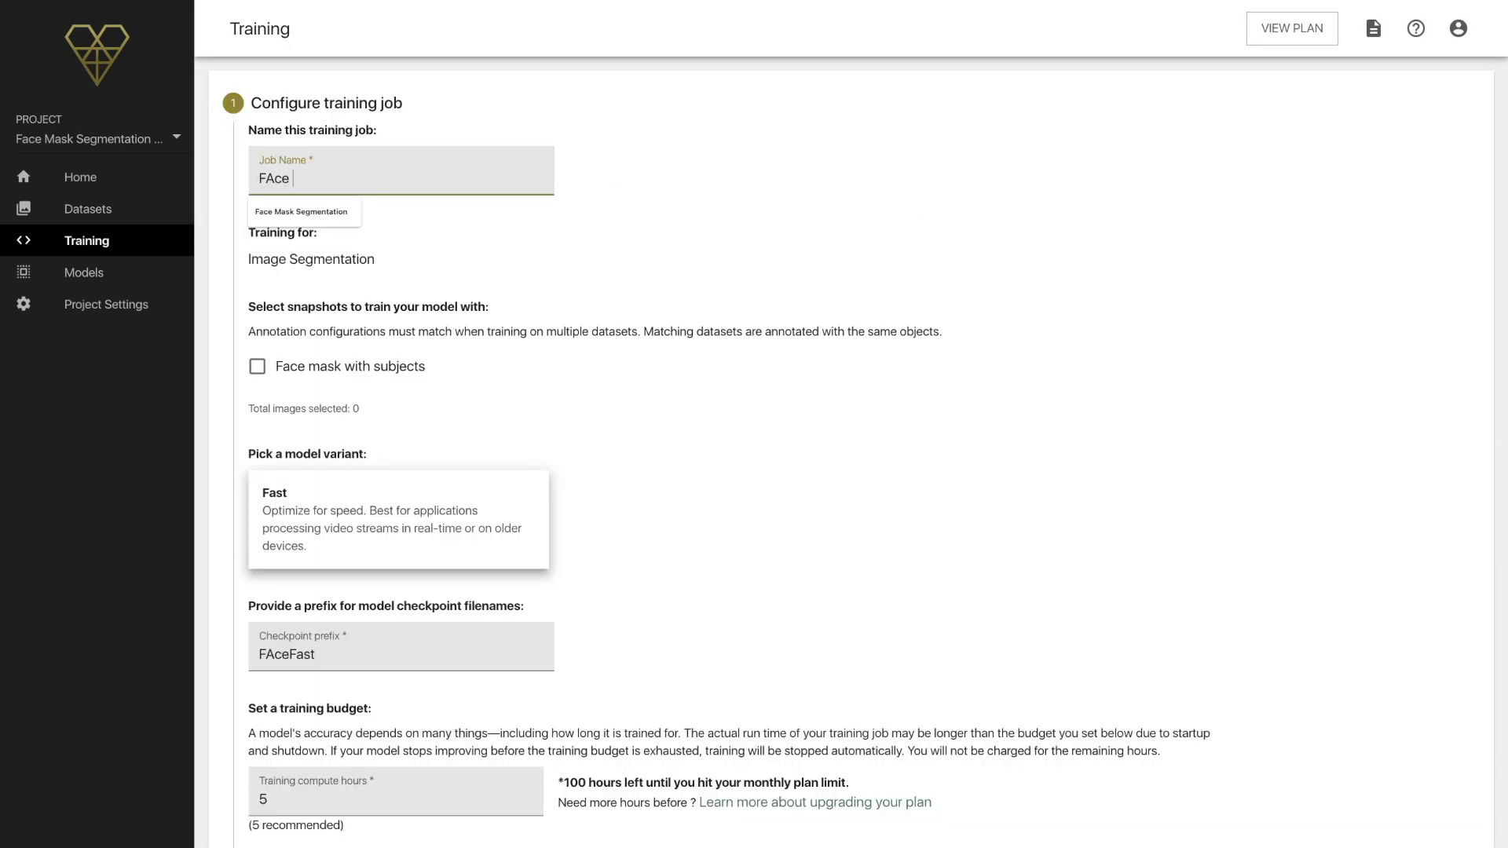
pyautogui.press('BackSpace')
pyautogui.press('BackSpace')
pyautogui.press('BackSpace')
pyautogui.write('ace Mask Segmentation')
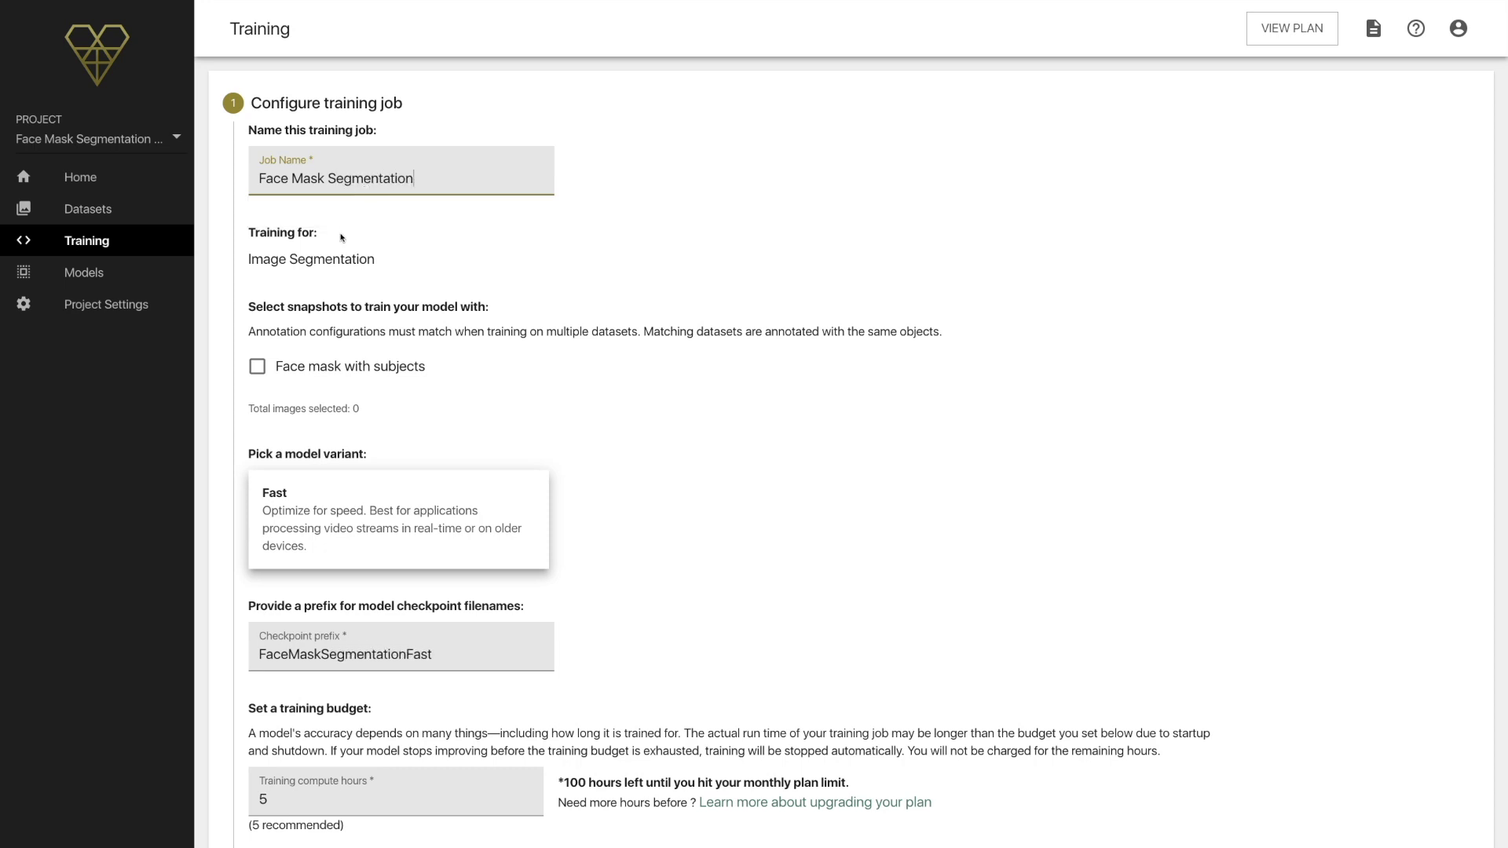
pyautogui.scroll(-1, 342, 238)
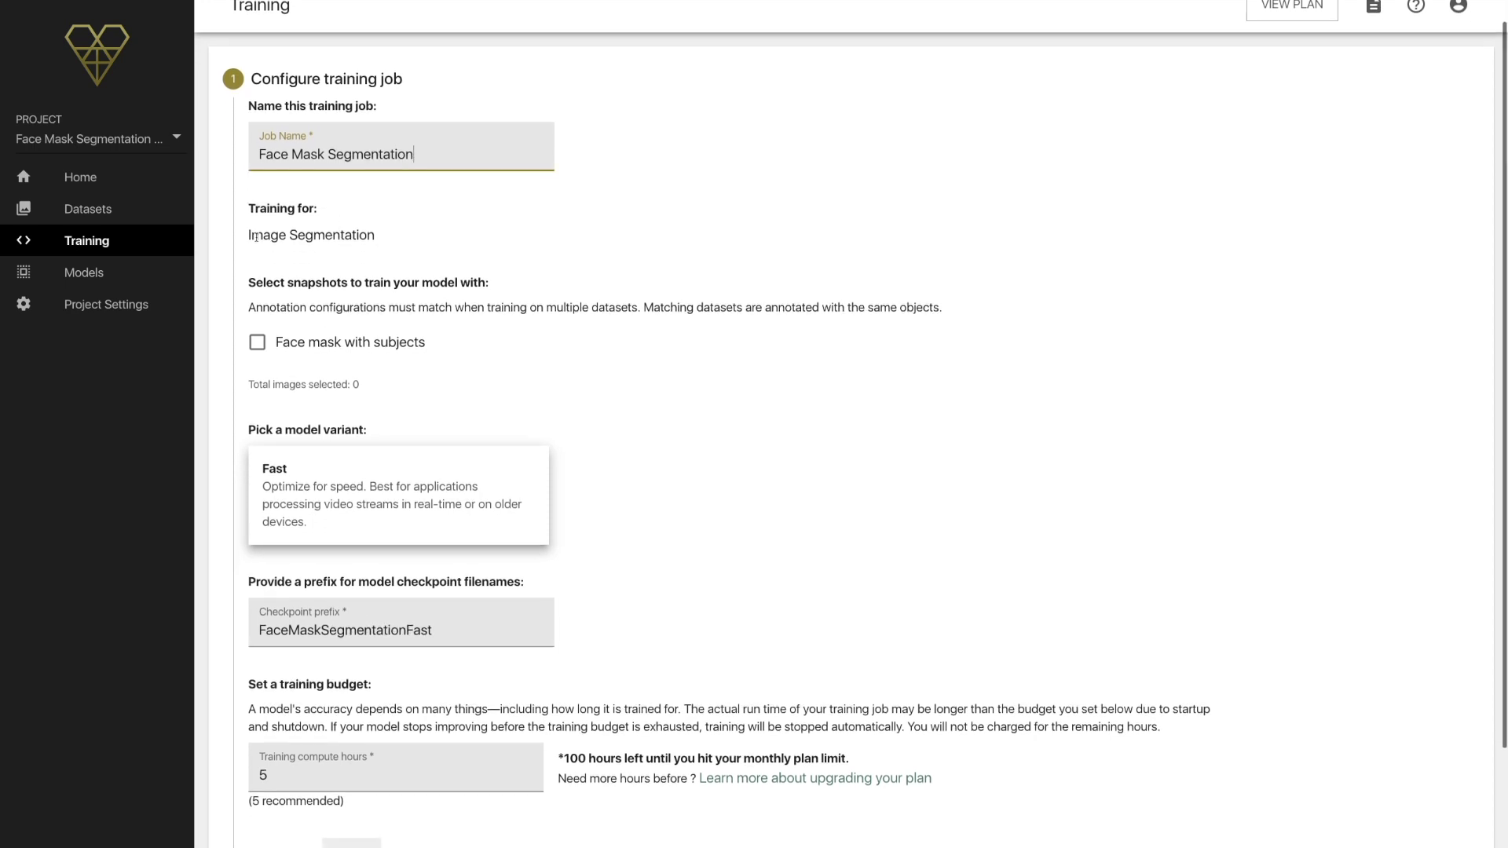
pyautogui.moveTo(249, 237); pyautogui.dragTo(393, 236)
pyautogui.click(266, 323)
pyautogui.click(257, 350)
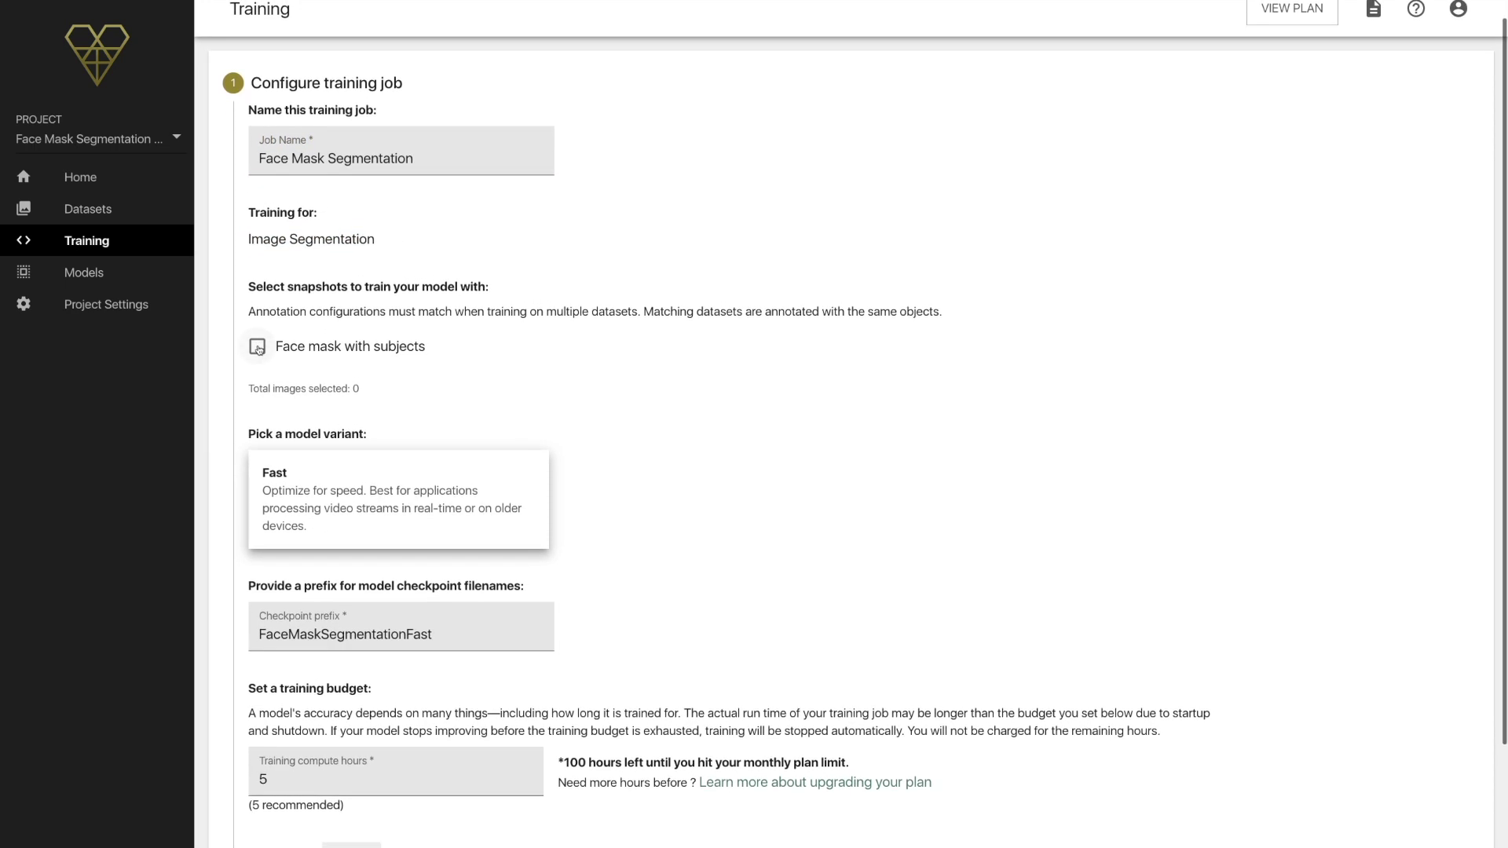
# Step: Check the training compute hours, confirm the job and start training the model
pyautogui.scroll(-2, 456, 374)
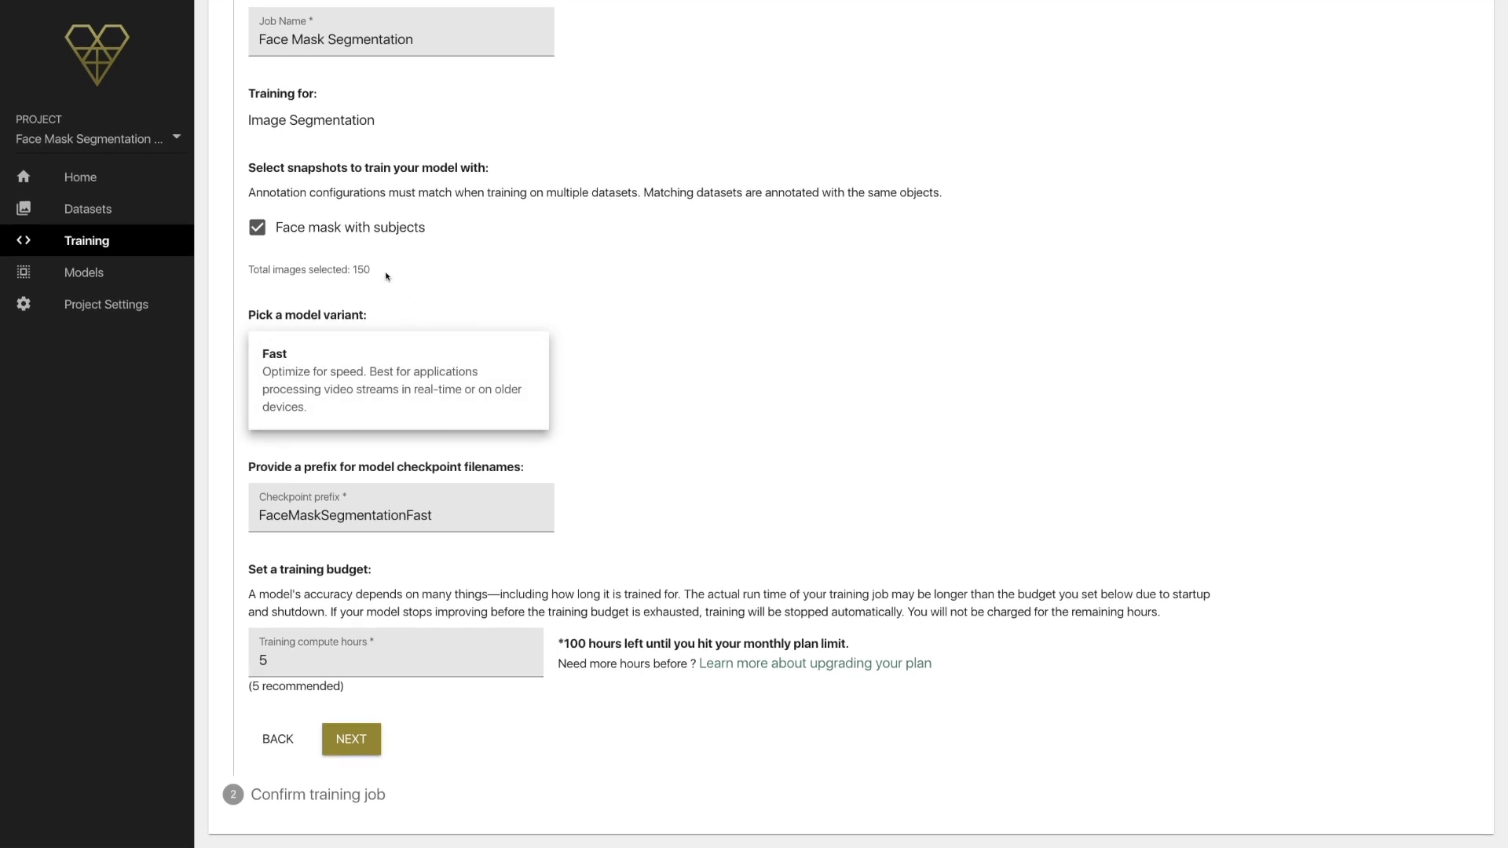
pyautogui.scroll(1, 362, 420)
pyautogui.scroll(-1, 332, 479)
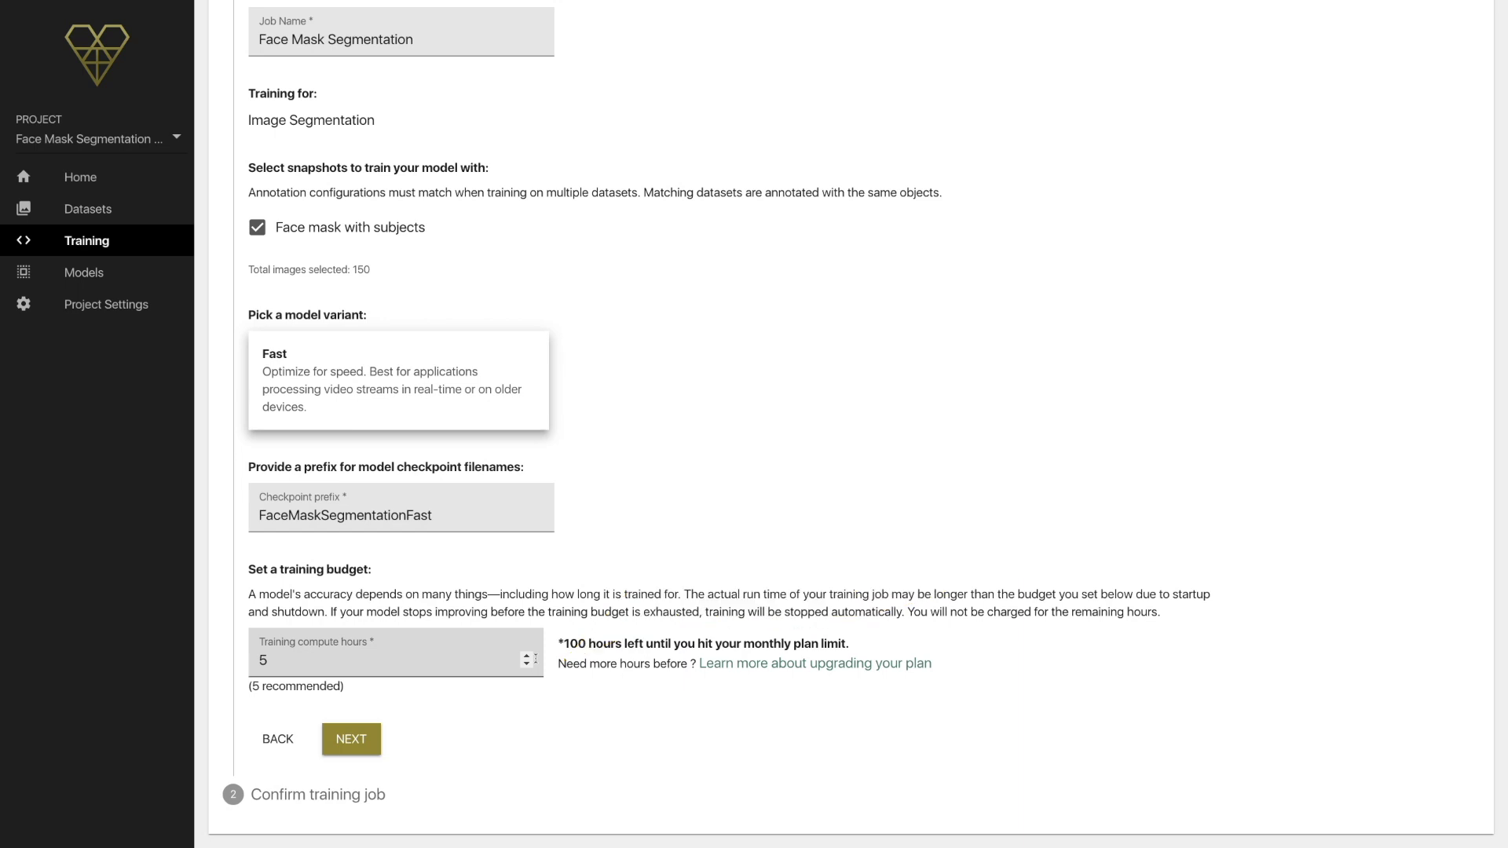
pyautogui.click(532, 660)
pyautogui.scroll(1, 377, 742)
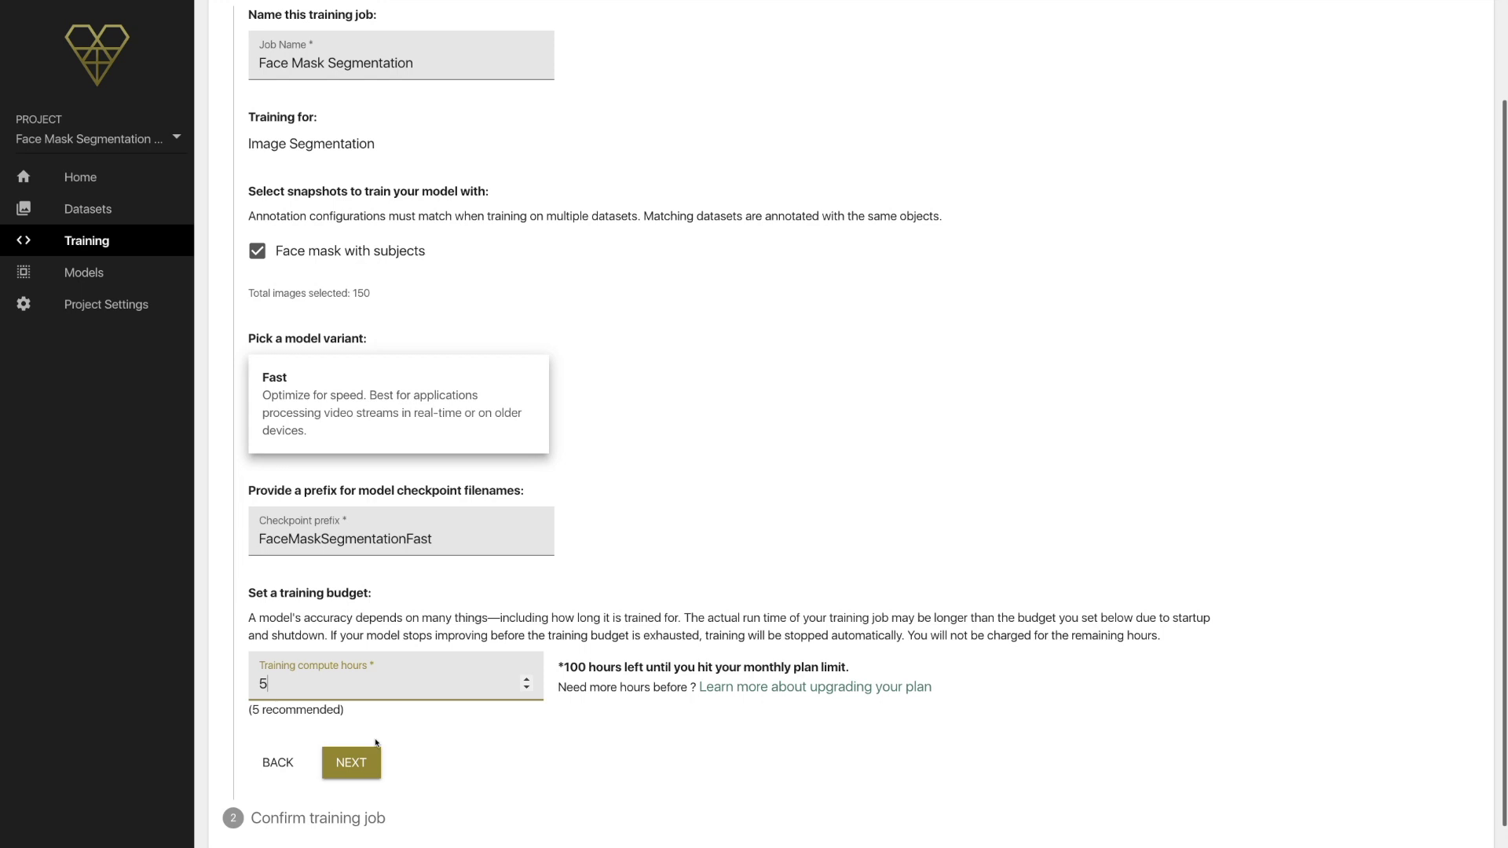
pyautogui.click(355, 762)
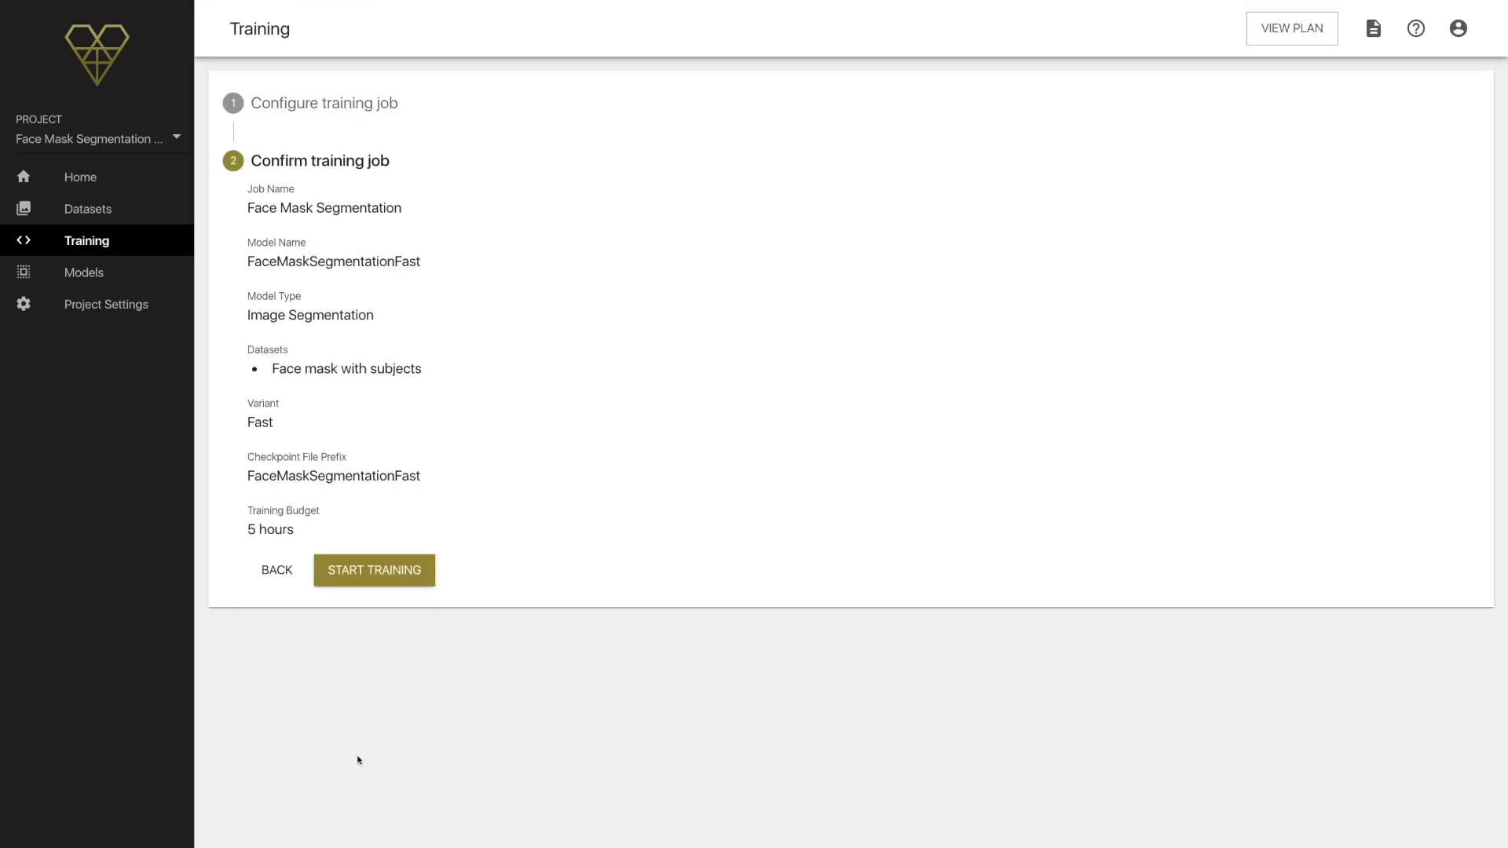
pyautogui.click(365, 571)
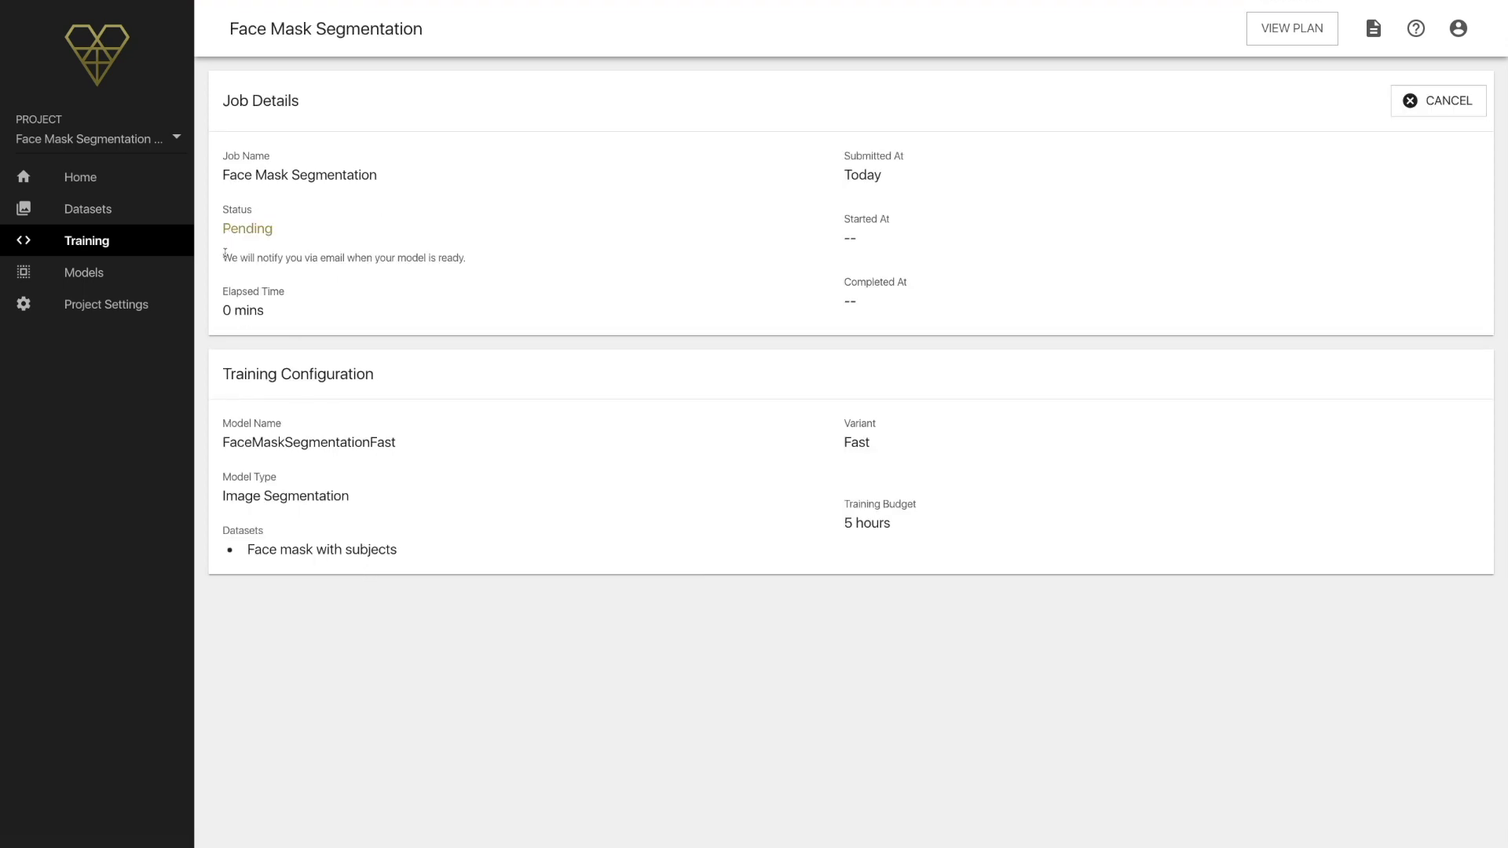
# Step: Highlight the email notification note and the 0 mins elapsed time on the training job page
pyautogui.moveTo(223, 257); pyautogui.dragTo(378, 257)
pyautogui.click(428, 249)
pyautogui.tripleClick(428, 249)
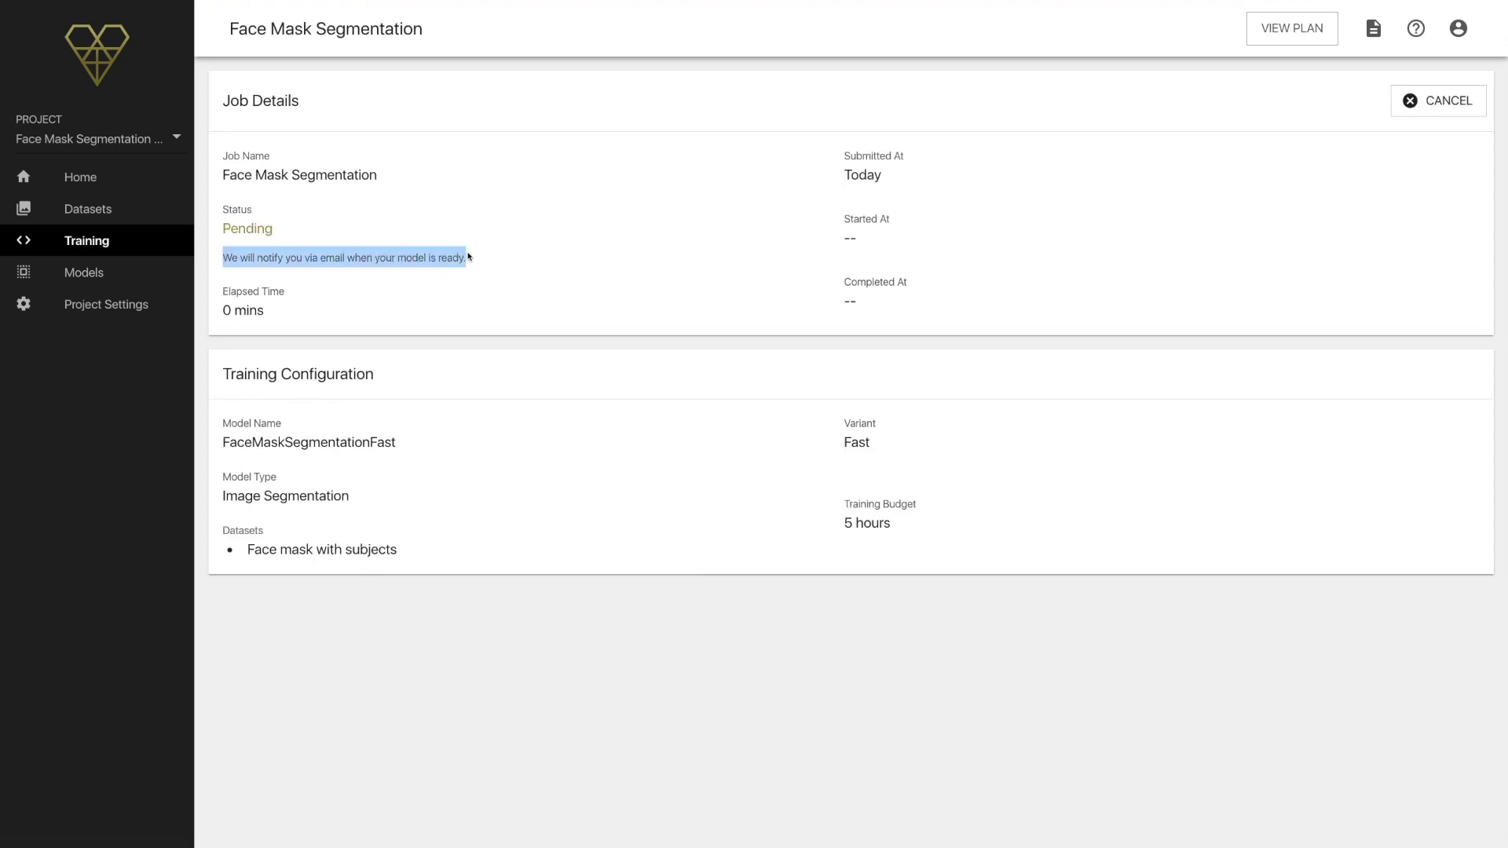
pyautogui.click(269, 311)
pyautogui.tripleClick(226, 311)
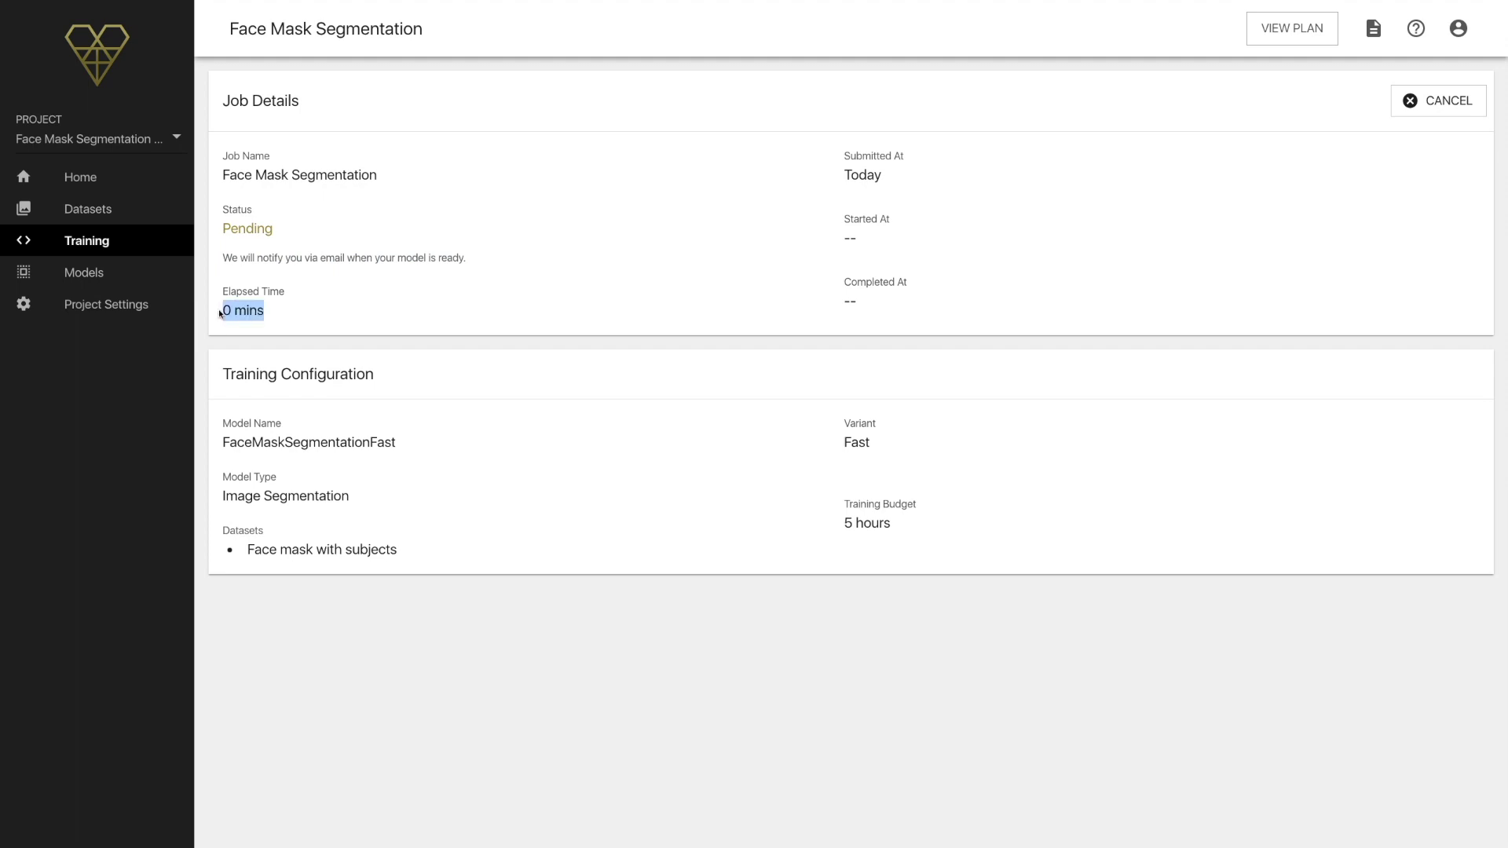
pyautogui.click(254, 329)
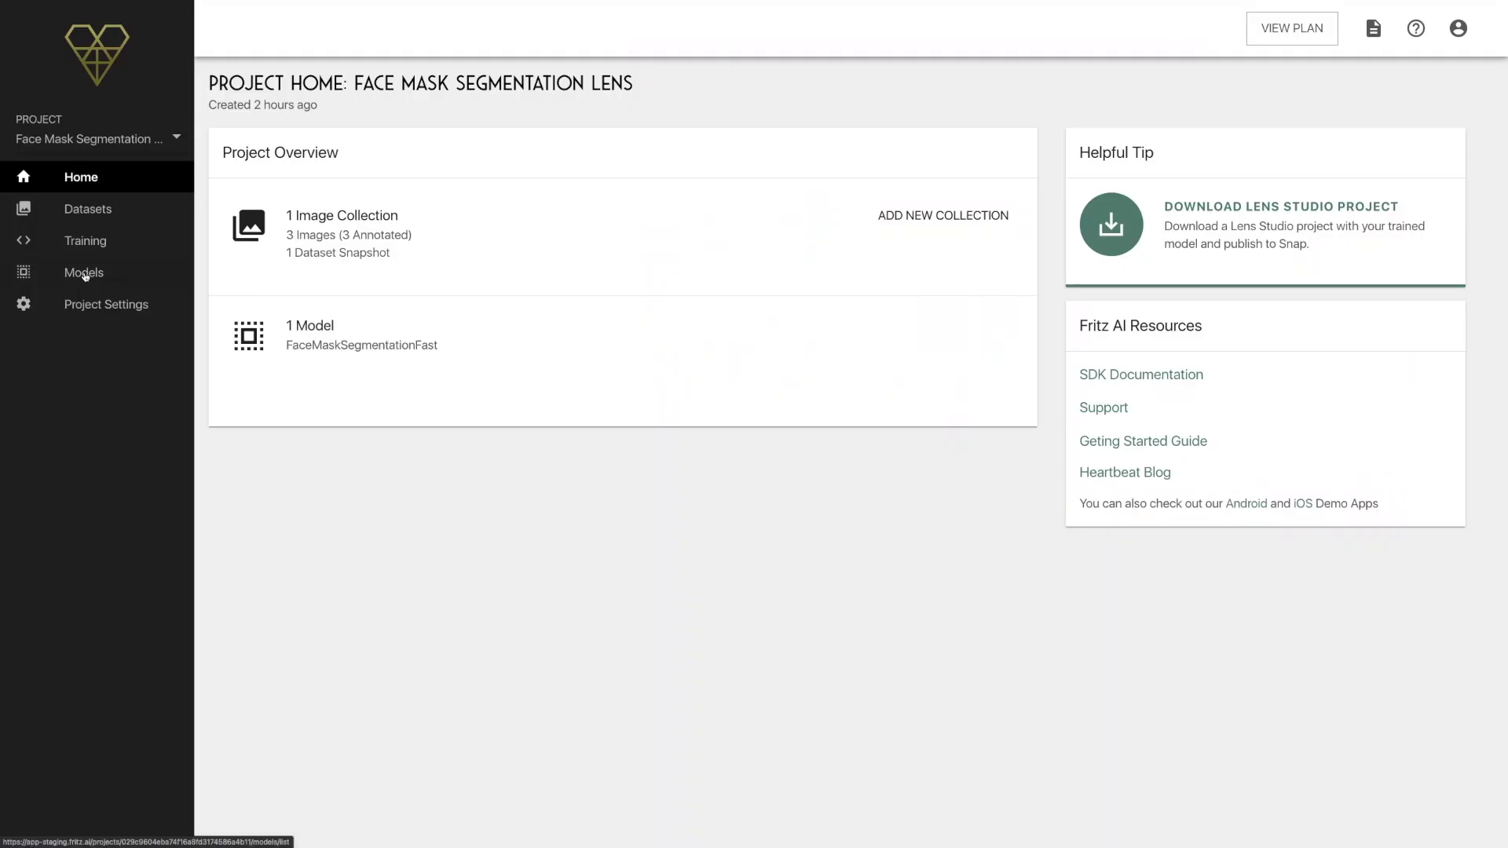
# Step: Download the FaceMaskSegmentationFast model from the Models page as a Lens Studio Project
pyautogui.click(85, 273)
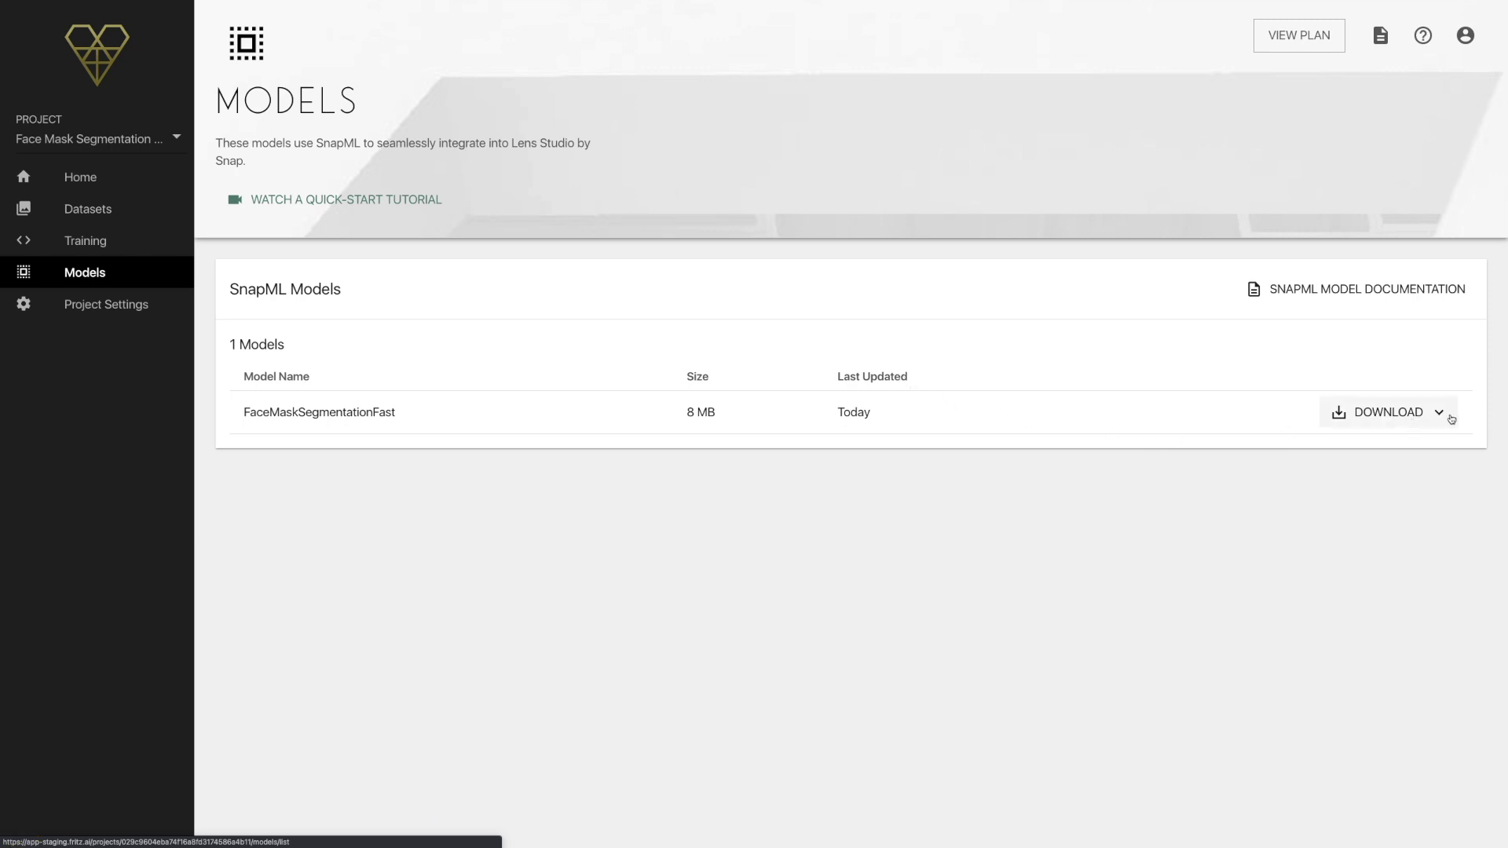
pyautogui.click(1441, 415)
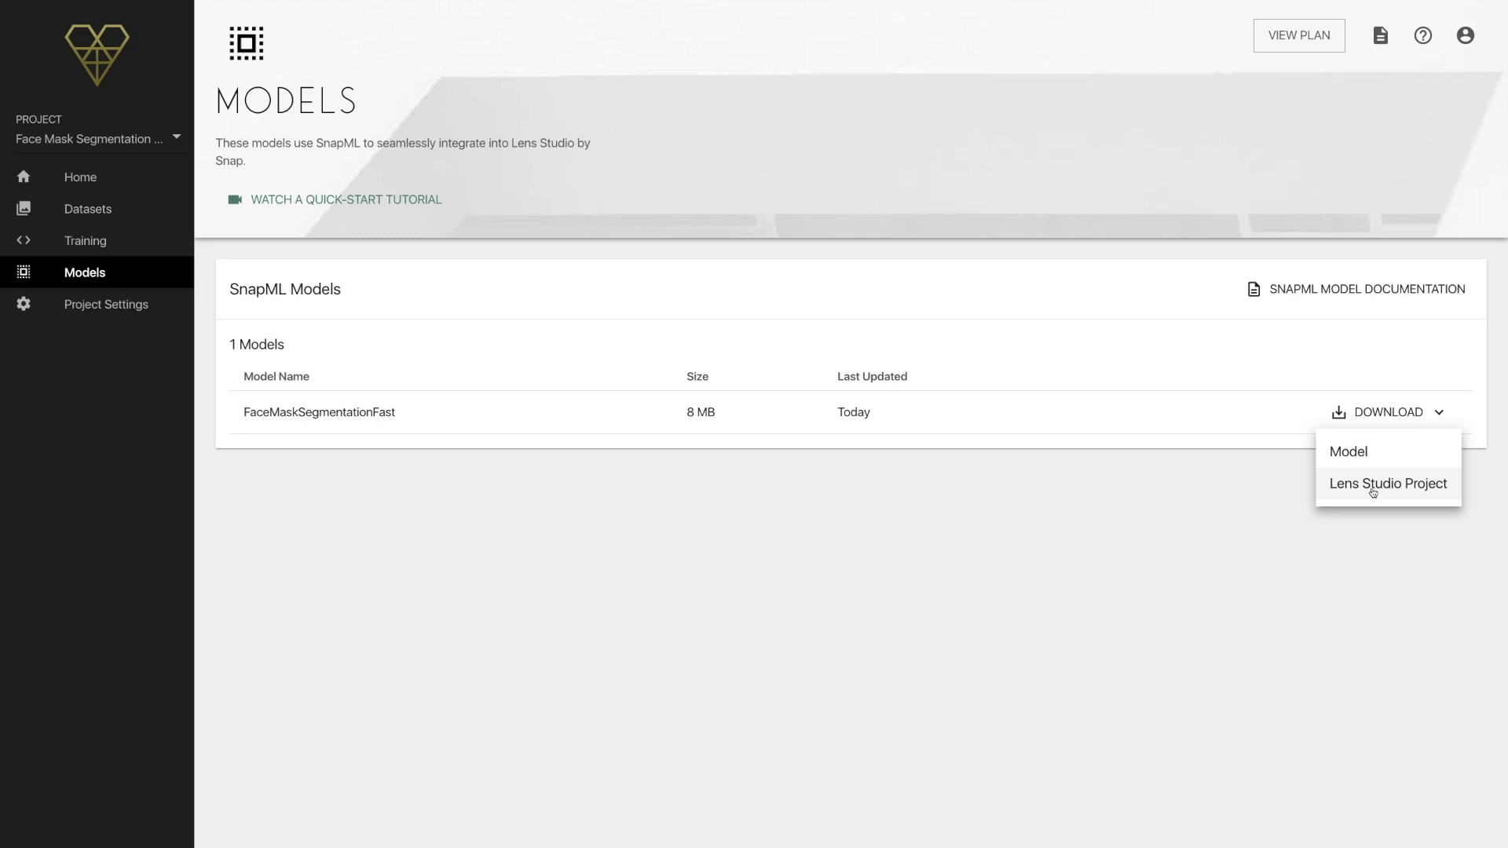
pyautogui.click(1373, 485)
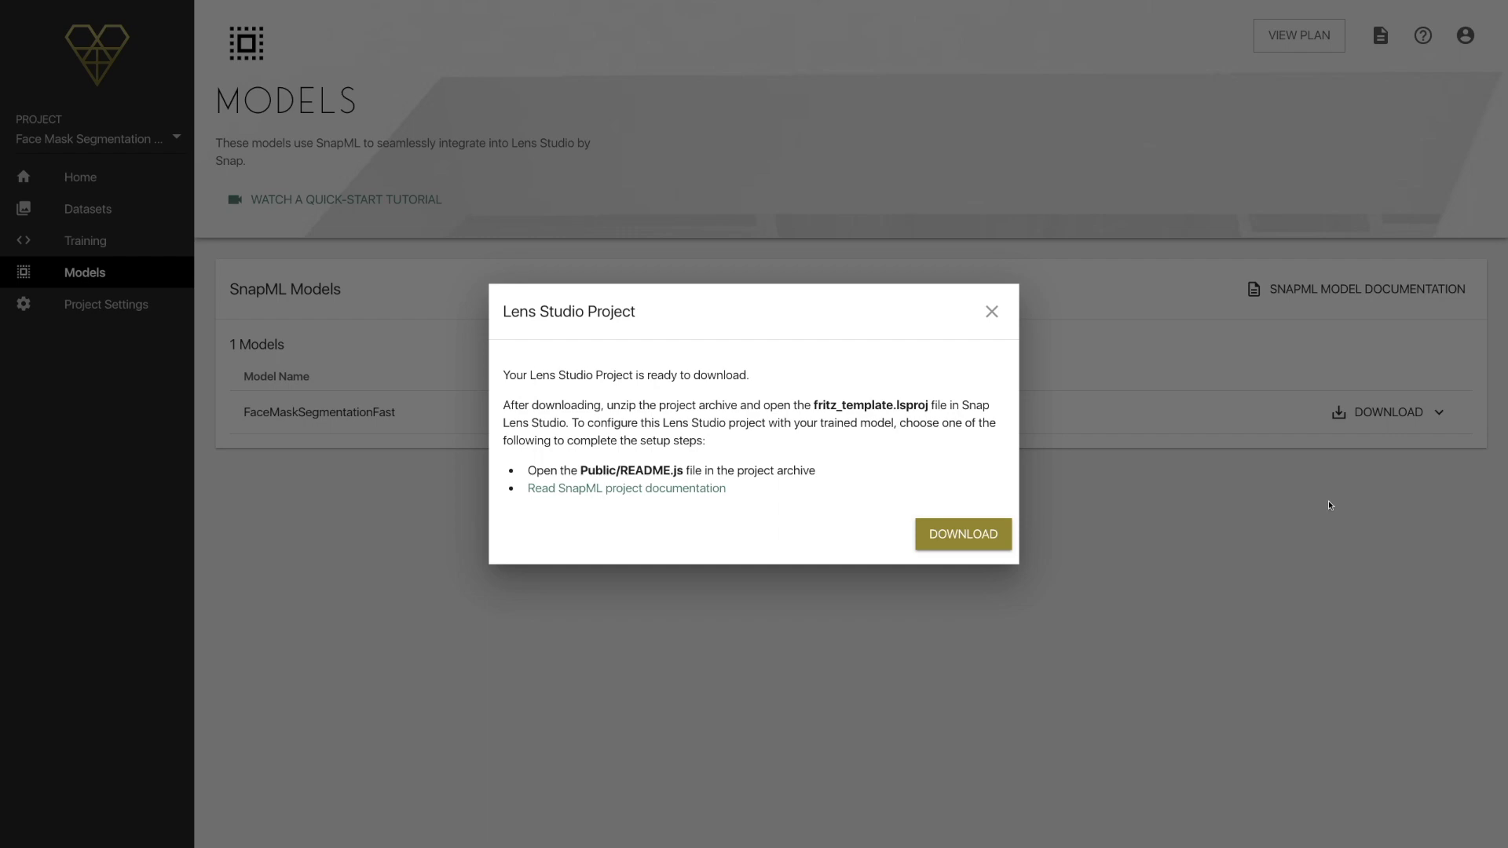
pyautogui.click(963, 535)
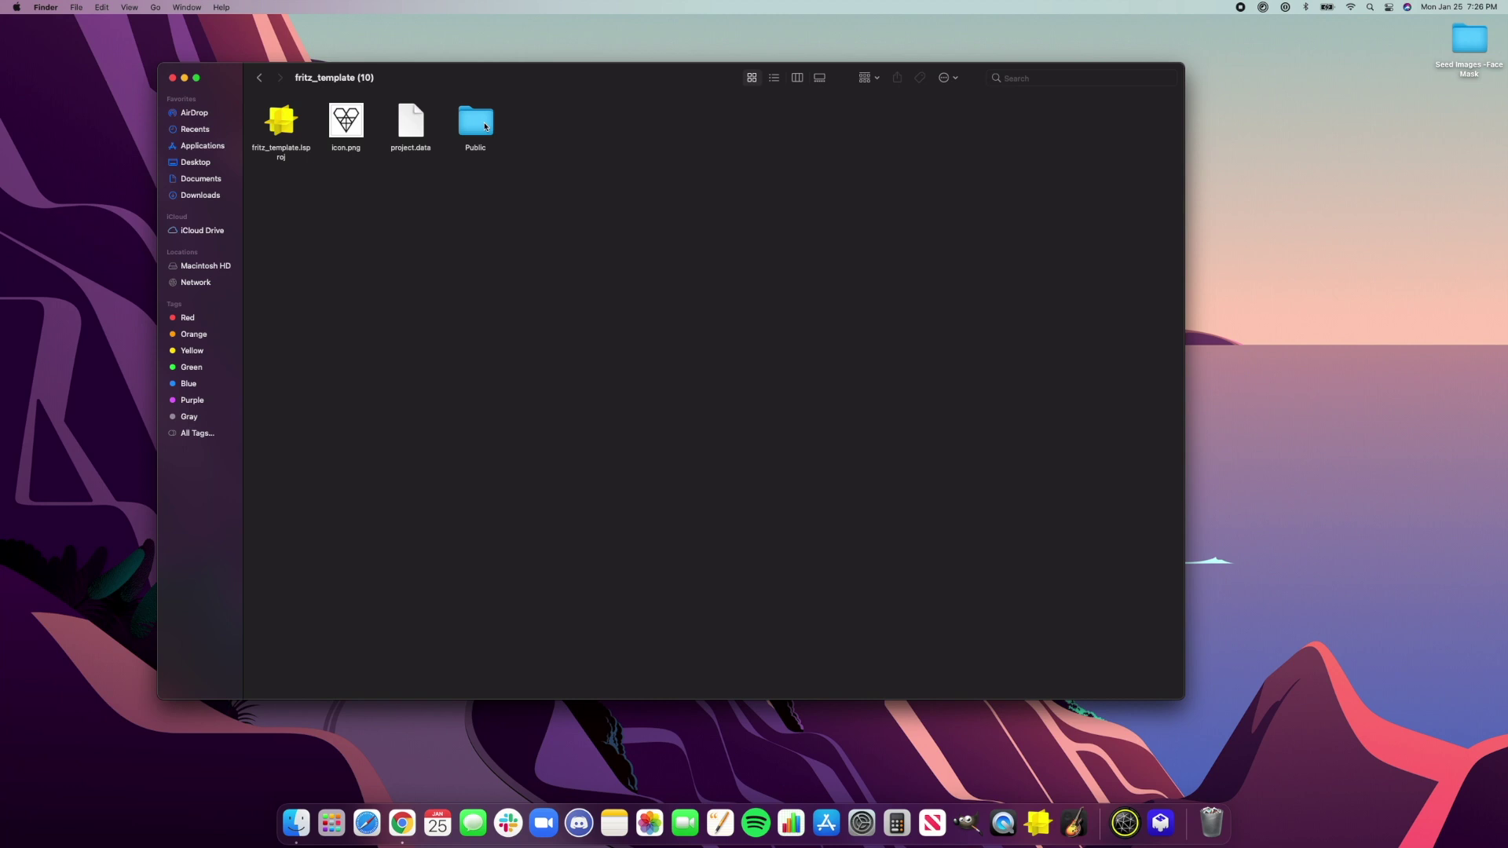
# Step: Open fritz_template.lsproj in Lens Studio, then open README.js from the Public folder
pyautogui.doubleClick(284, 128)
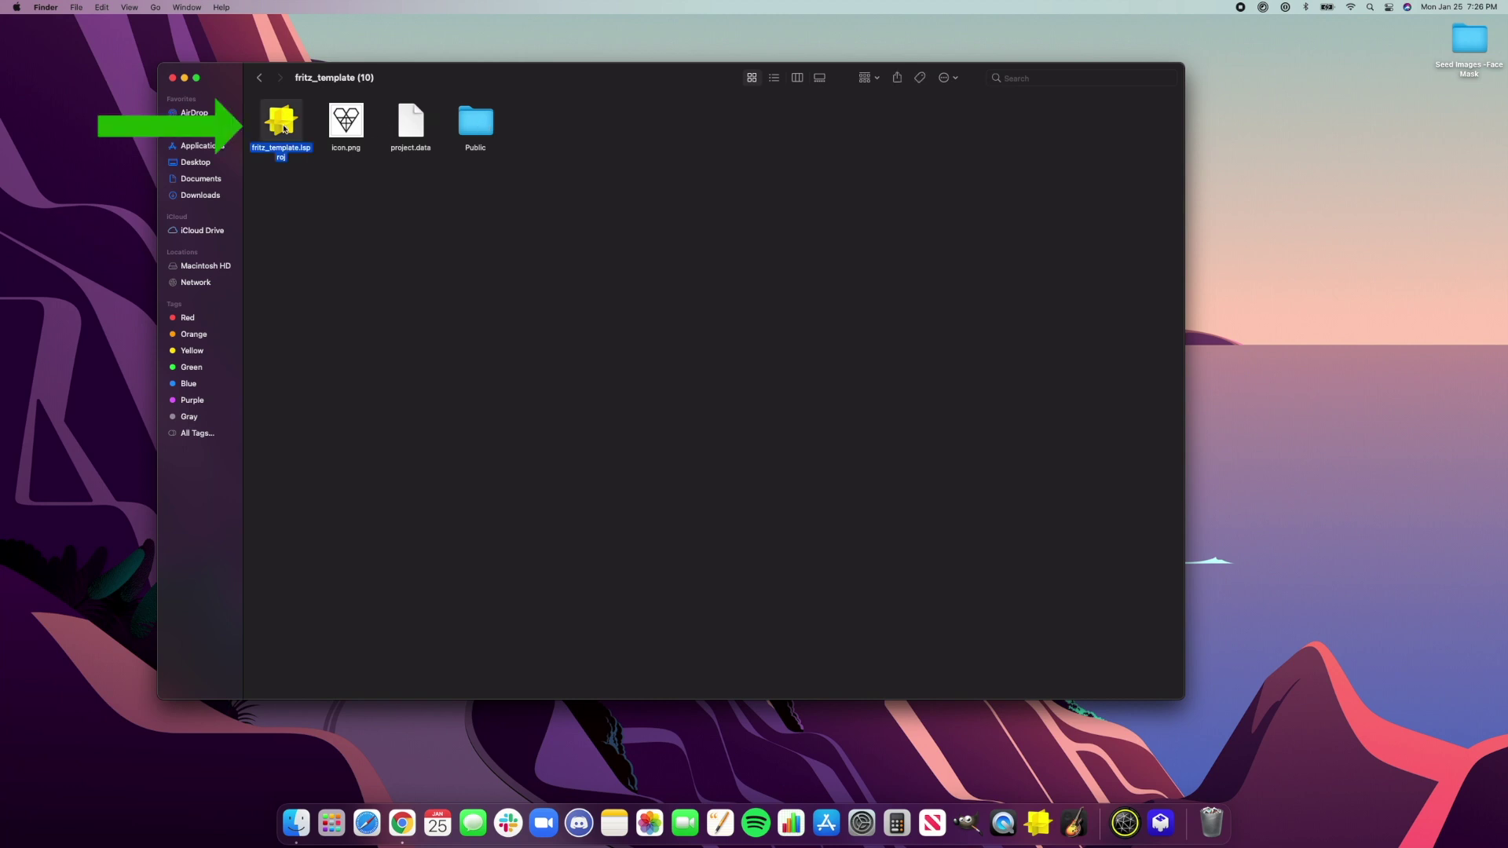
pyautogui.doubleClick(469, 126)
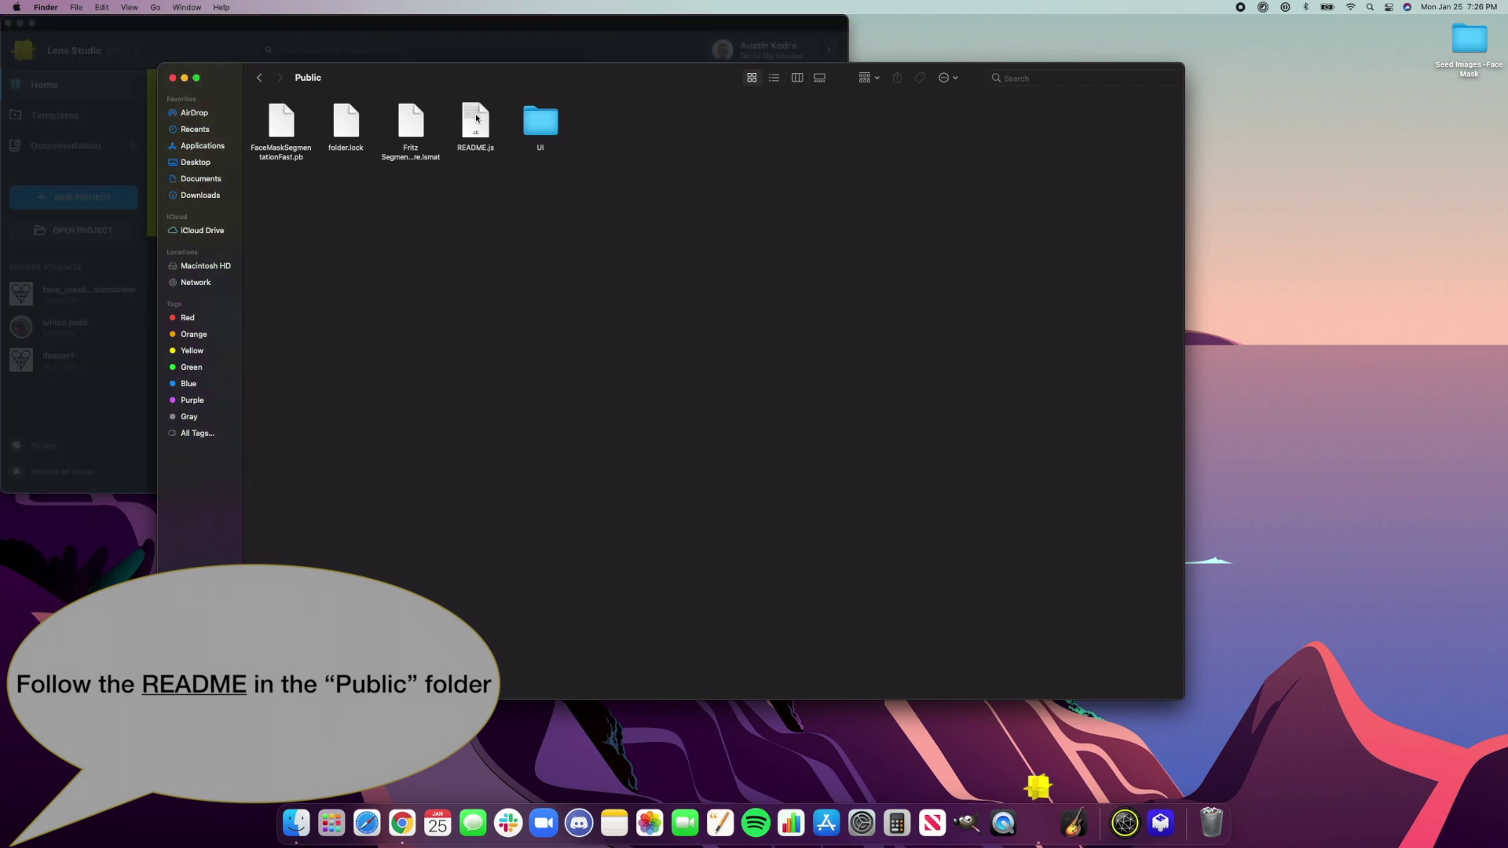
pyautogui.doubleClick(474, 120)
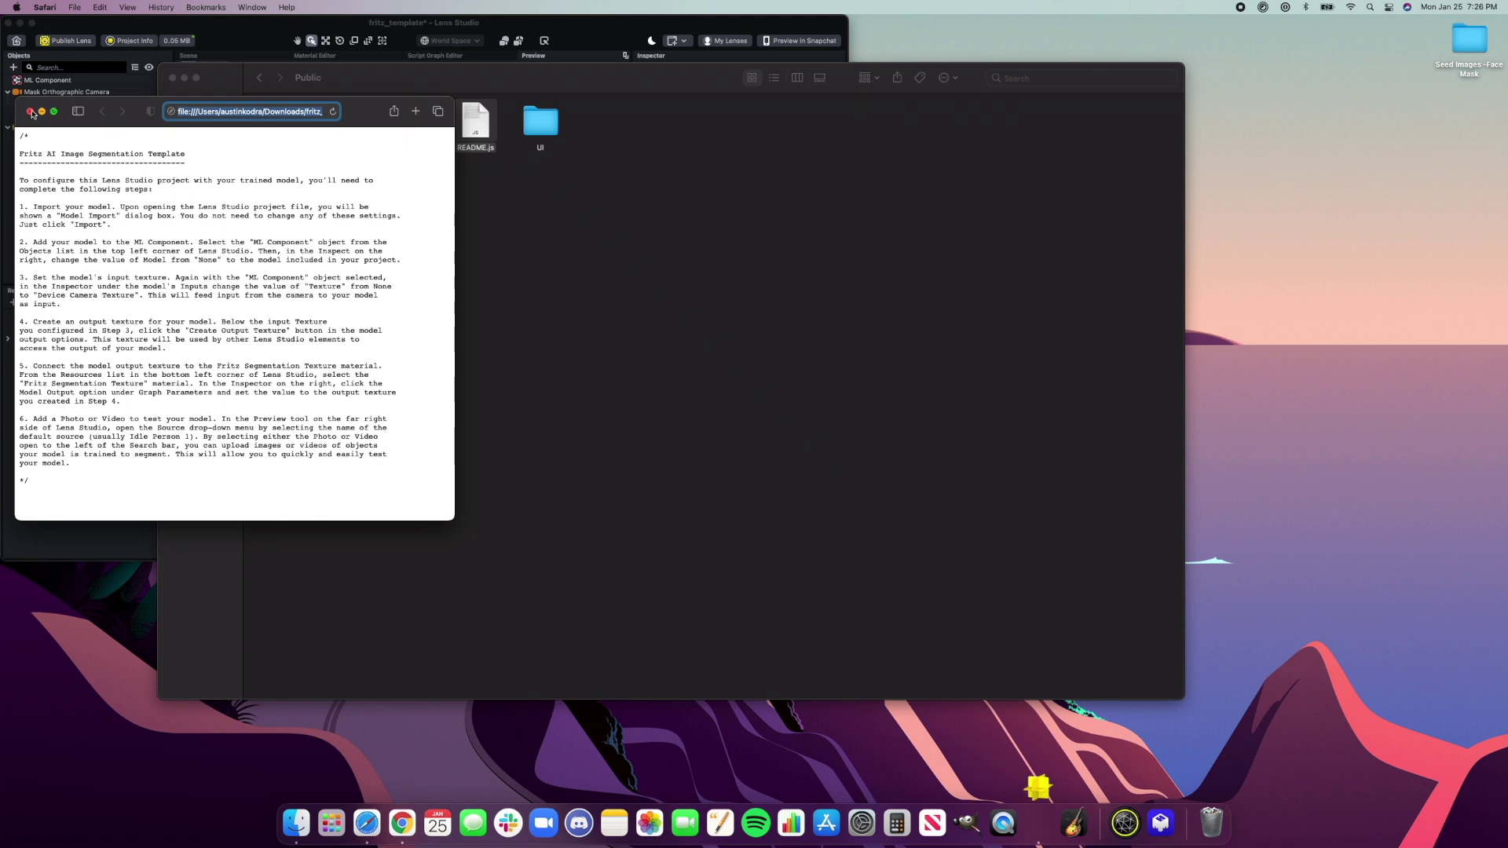
# Step: Select the README's numbered setup steps, then close the Safari README window
pyautogui.moveTo(20, 206)
pyautogui.mouseDown()
pyautogui.moveTo(194, 397)
pyautogui.moveTo(70, 463)
pyautogui.moveTo(157, 369)
pyautogui.moveTo(79, 231)
pyautogui.moveTo(22, 207)
pyautogui.mouseUp()
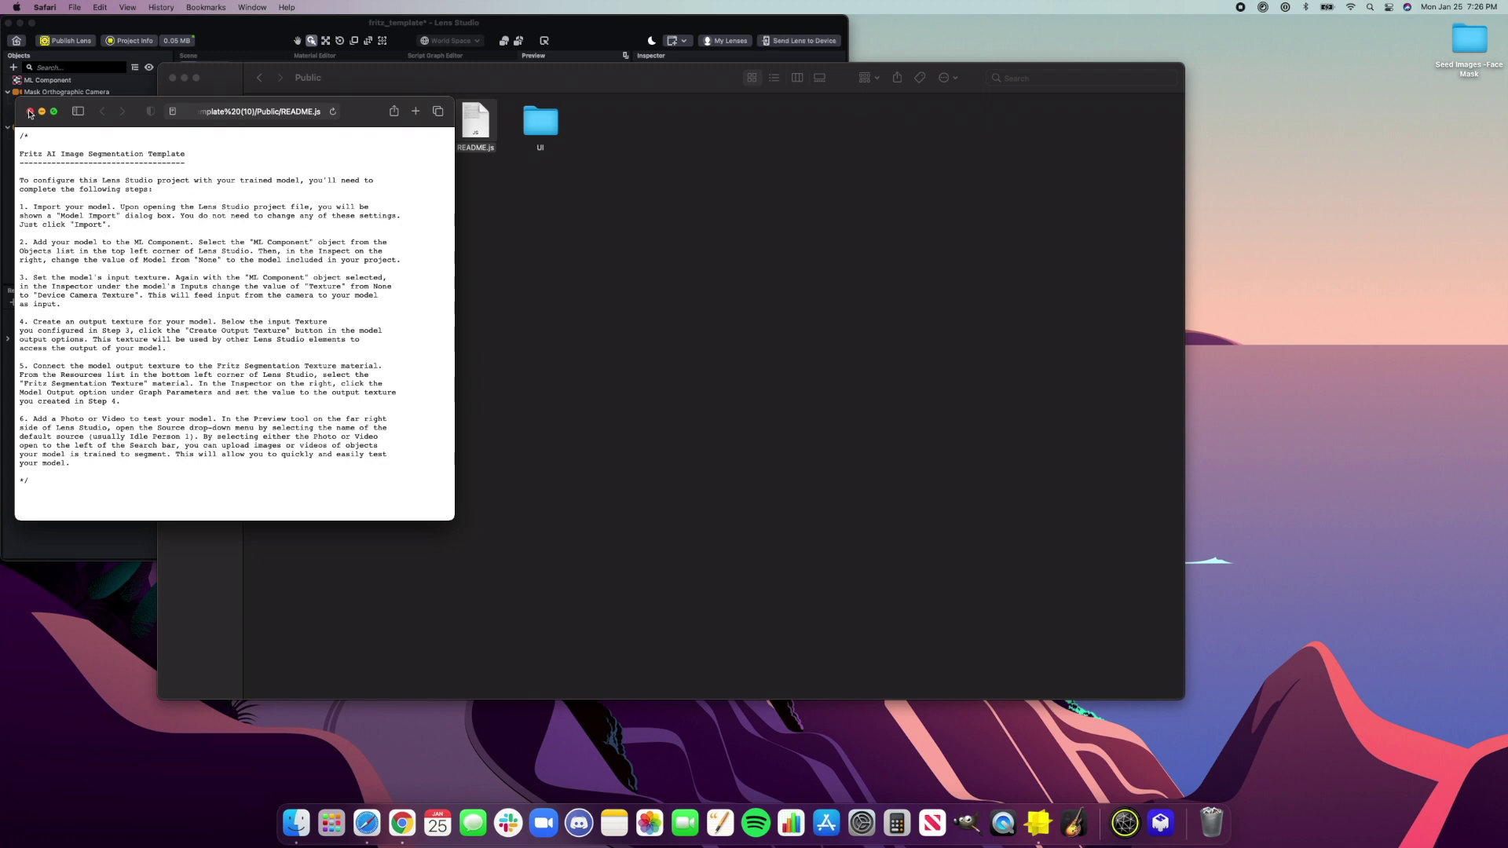
pyautogui.click(30, 112)
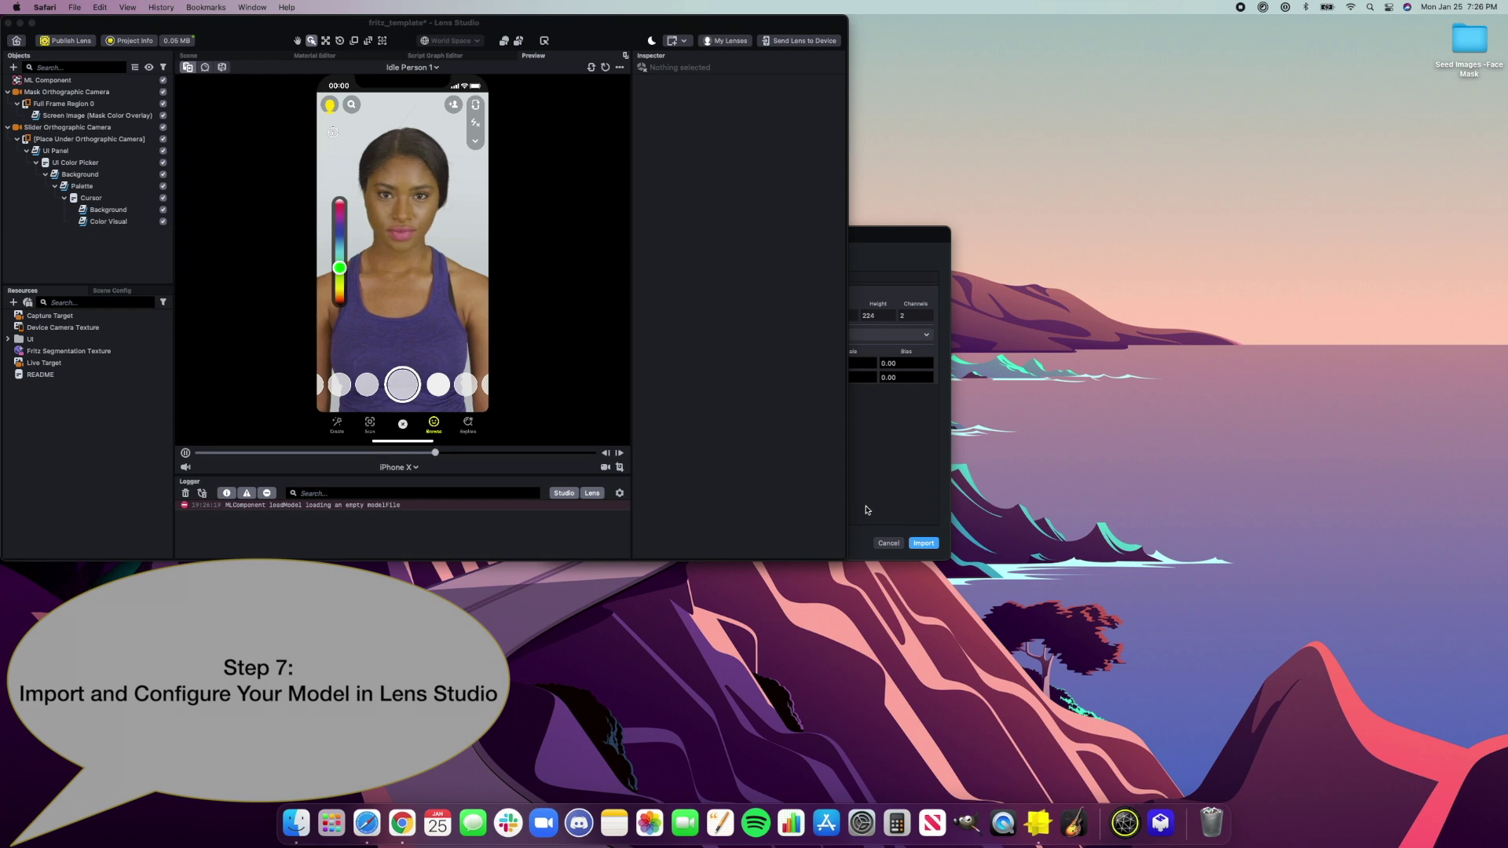
# Step: Import FaceMaskSegmentationFast with default settings, answer the compression prompt, and make Lens Studio full screen
pyautogui.click(819, 550)
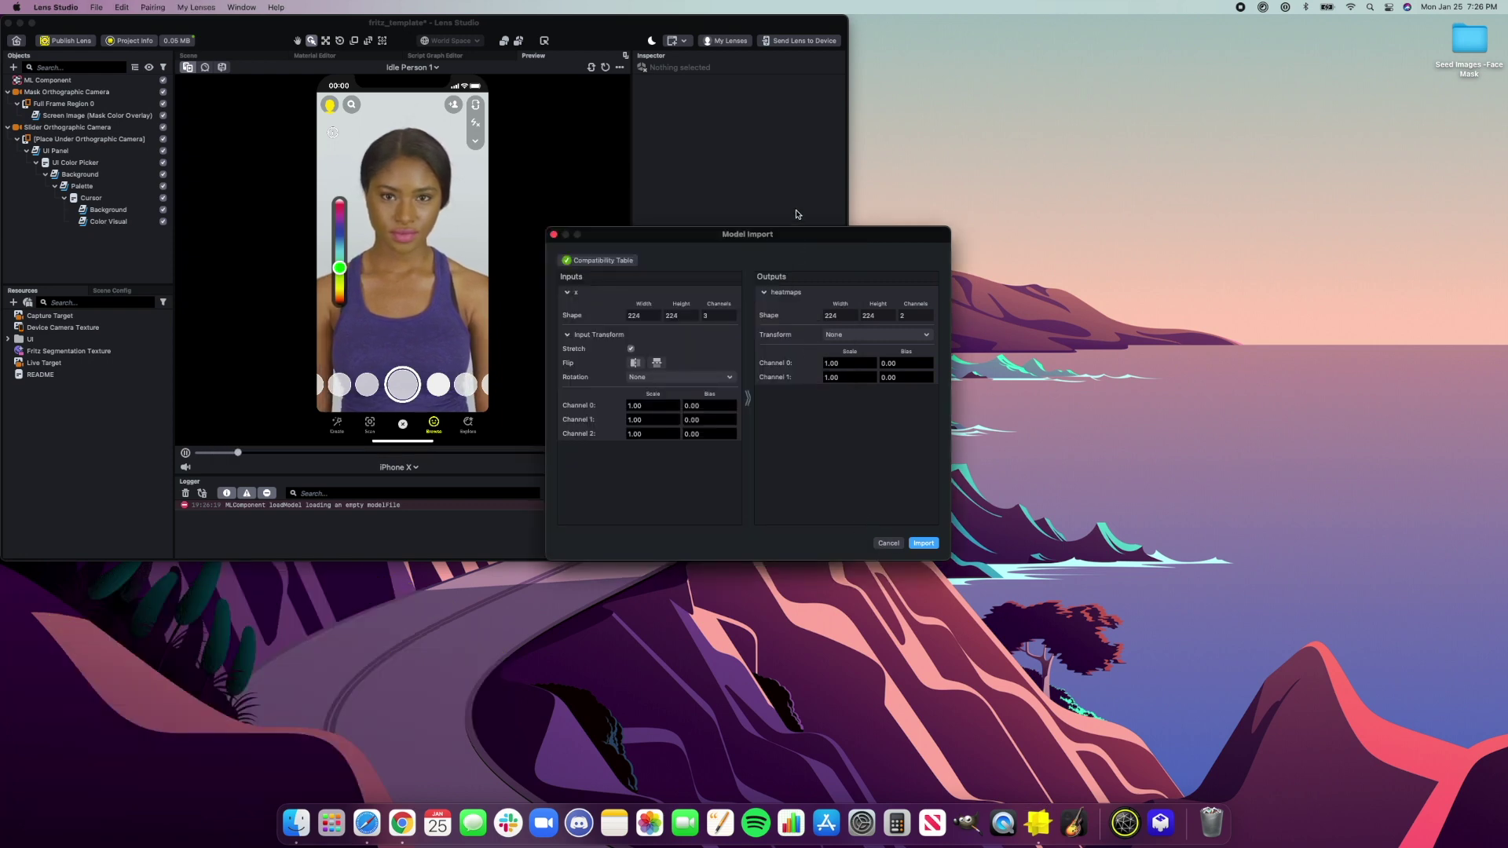
pyautogui.moveTo(795, 249); pyautogui.dragTo(703, 228)
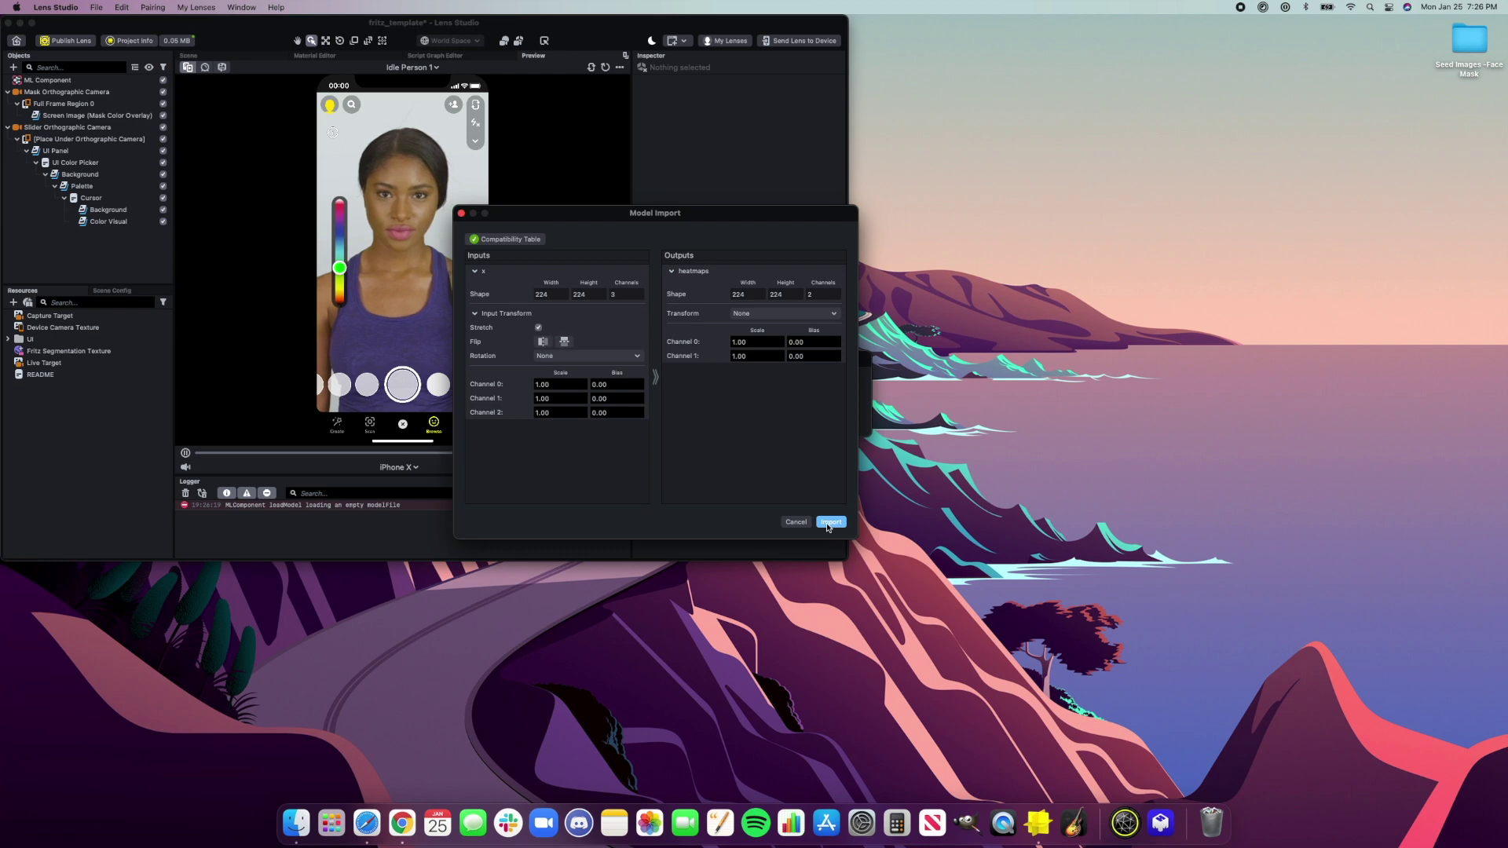
pyautogui.click(829, 522)
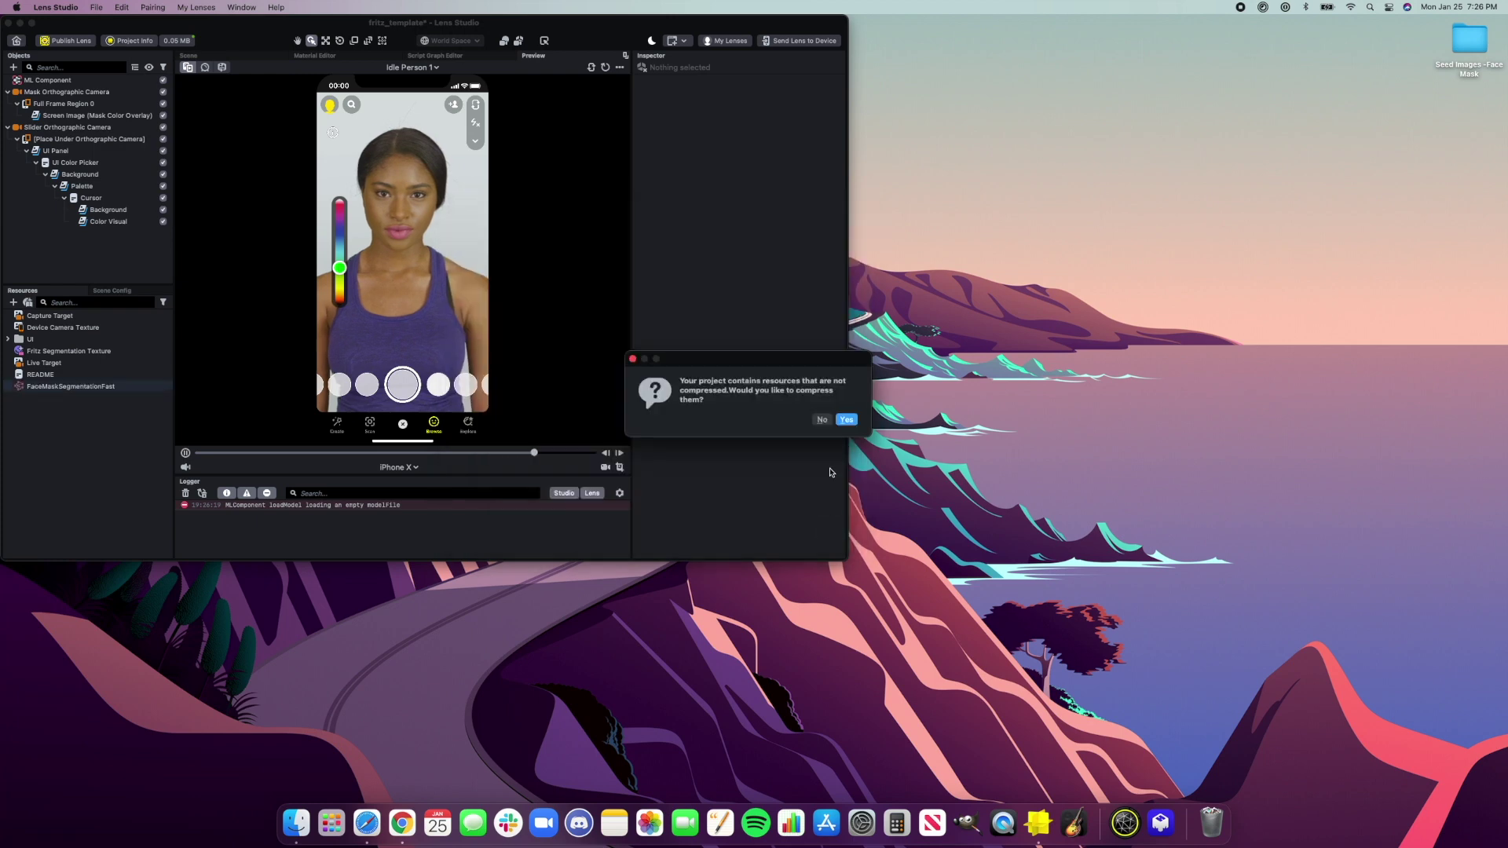
pyautogui.click(842, 422)
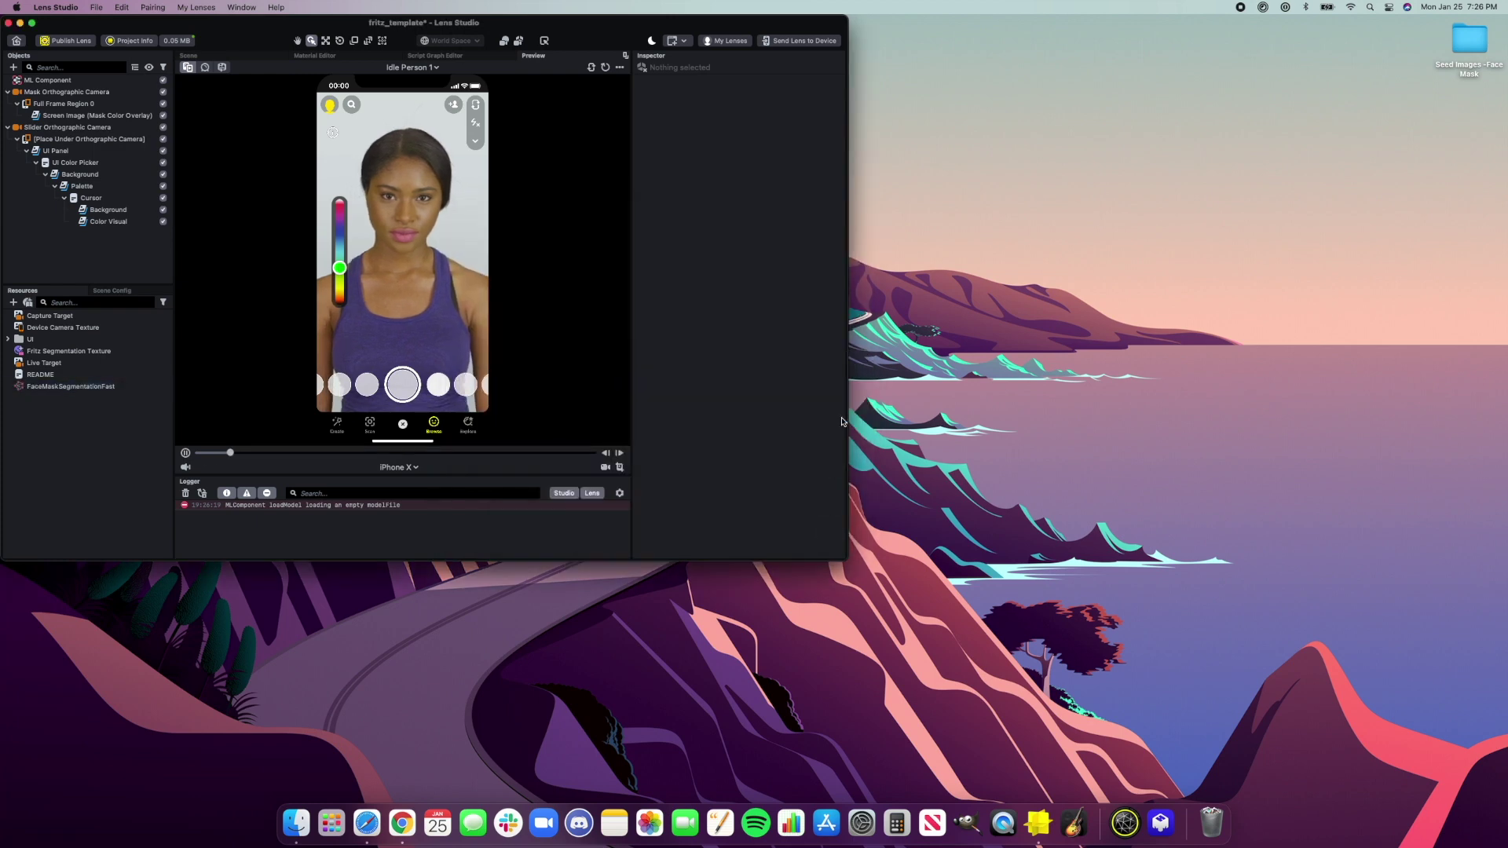
pyautogui.click(32, 23)
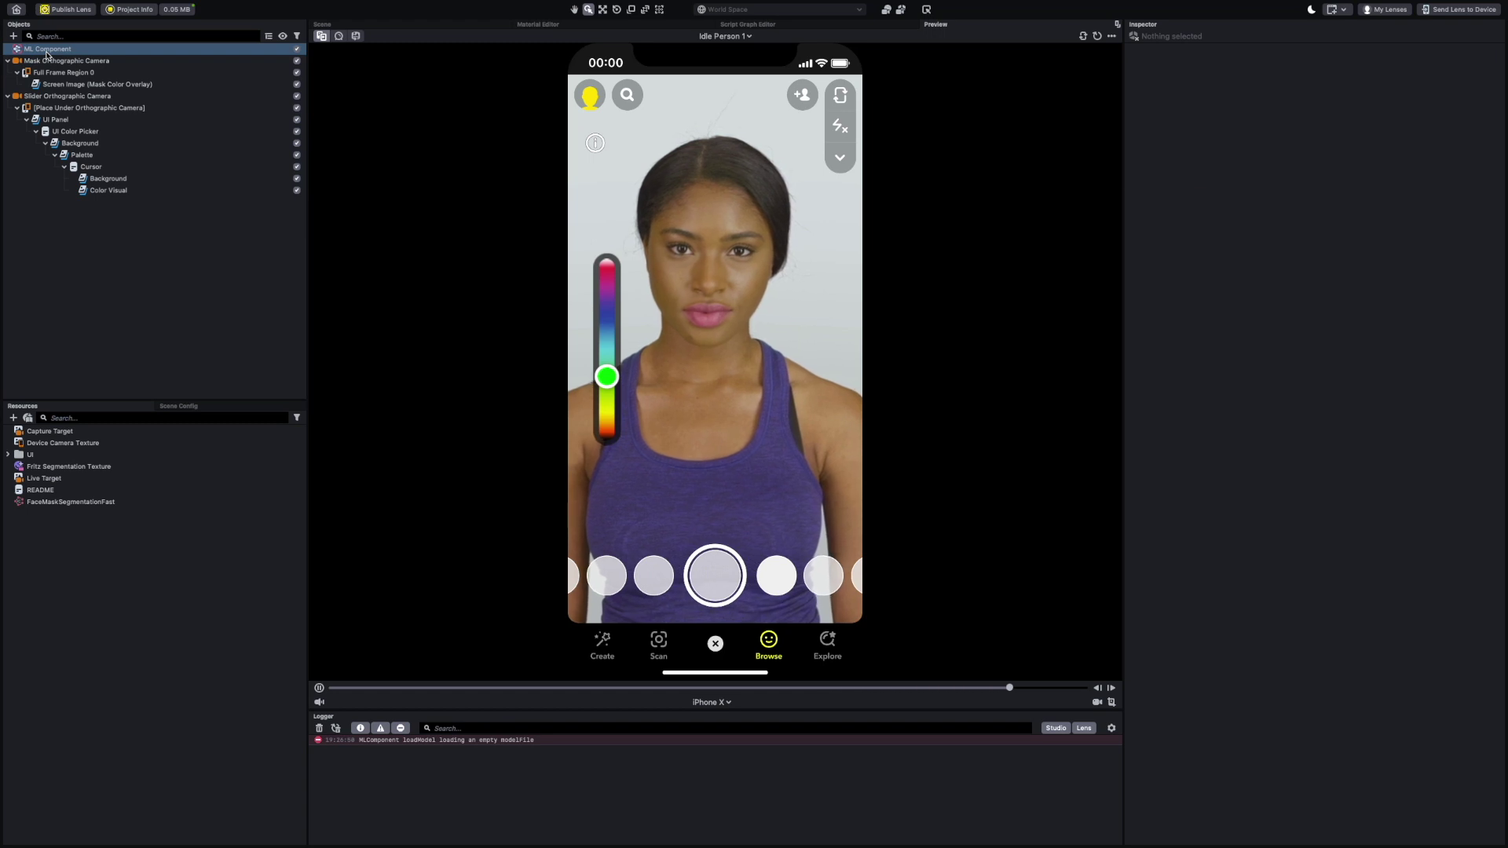
# Step: Assign FaceMaskSegmentationFast as the ML Component's model
pyautogui.click(47, 50)
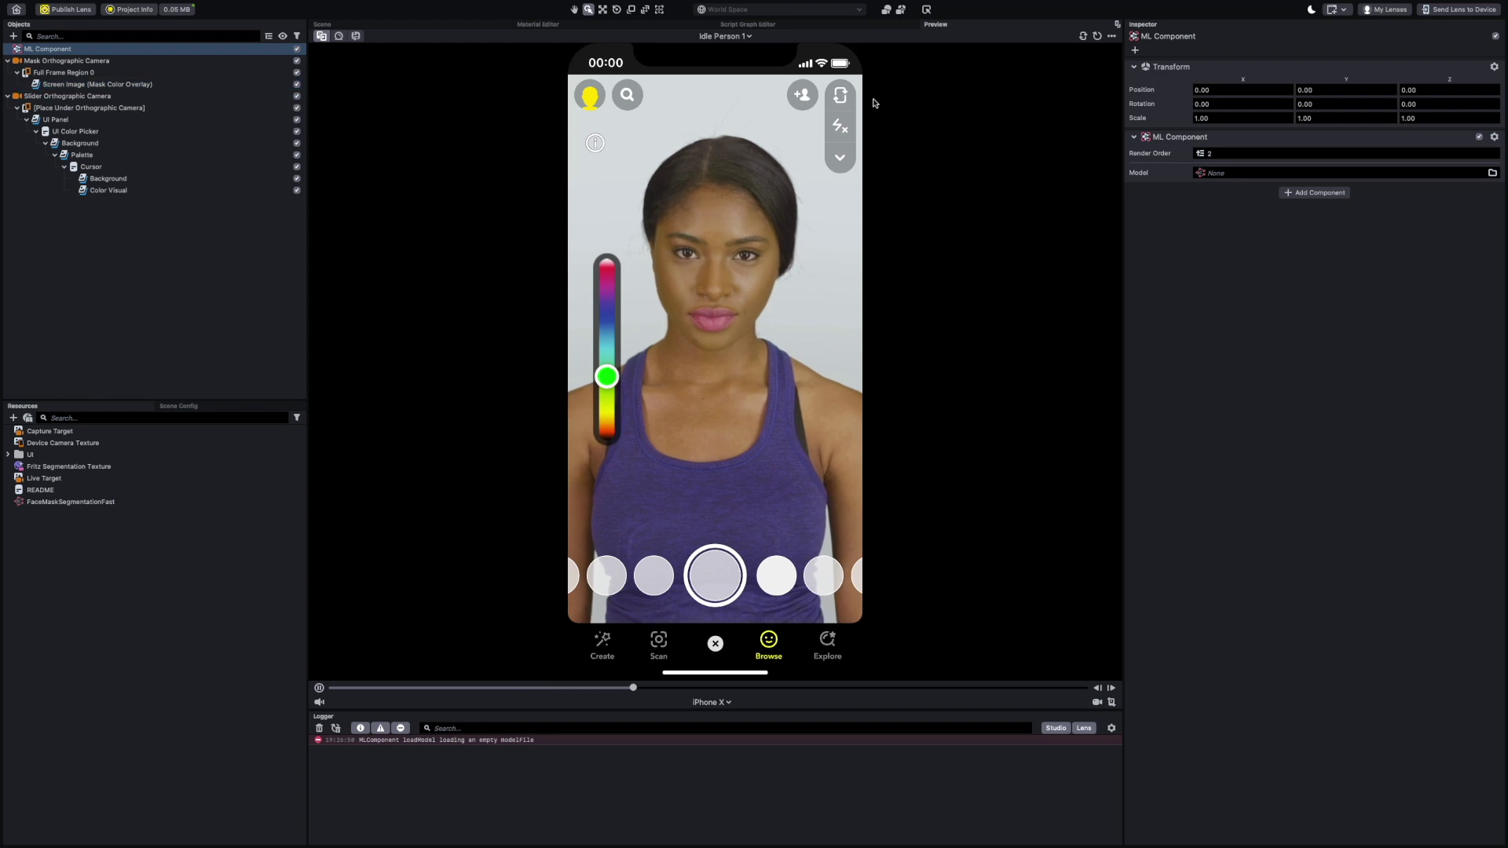
pyautogui.click(1190, 173)
pyautogui.click(758, 294)
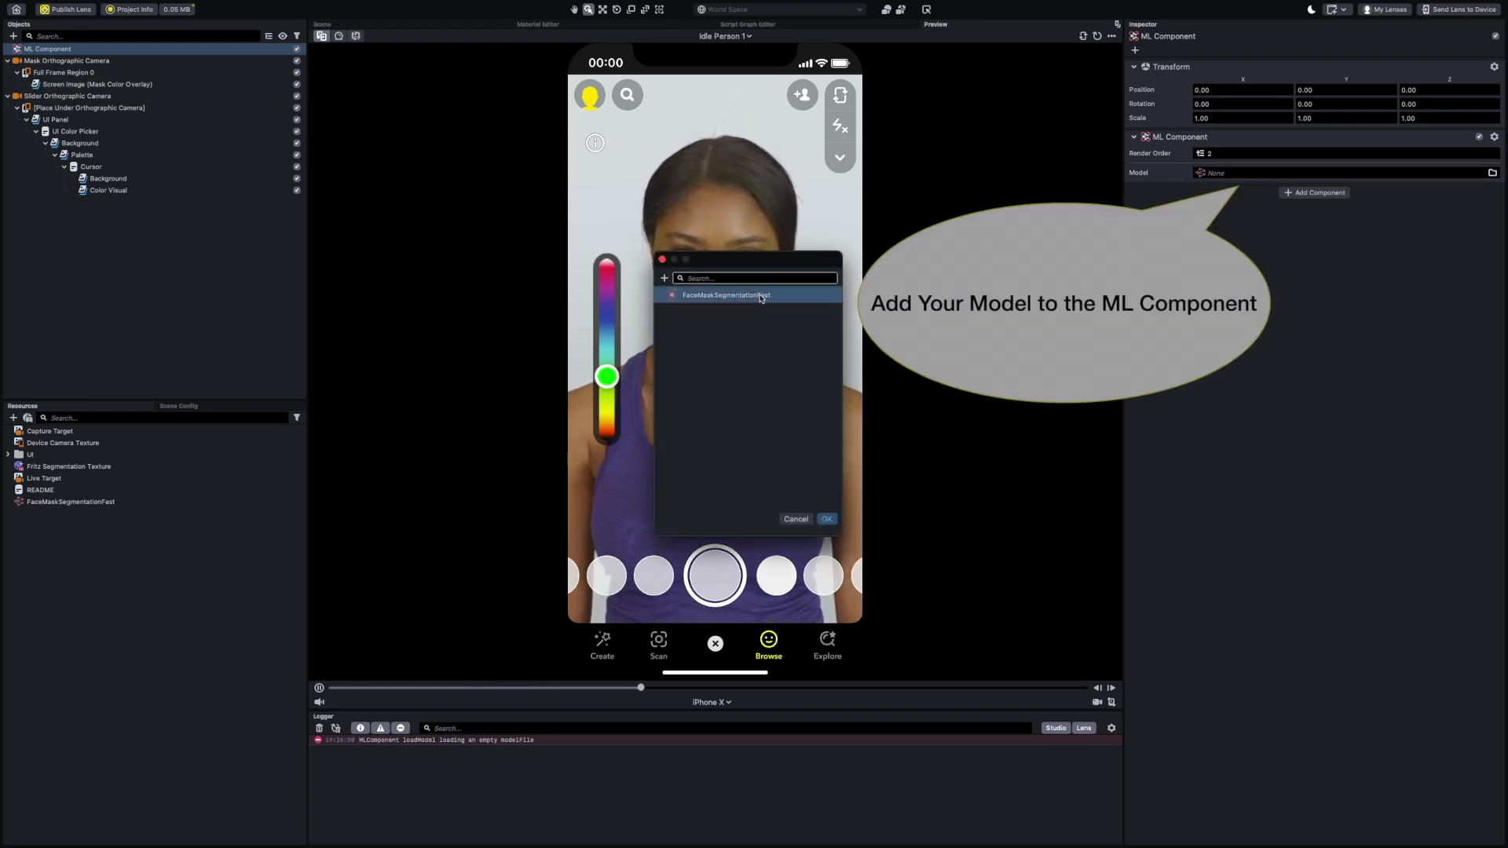
pyautogui.click(827, 519)
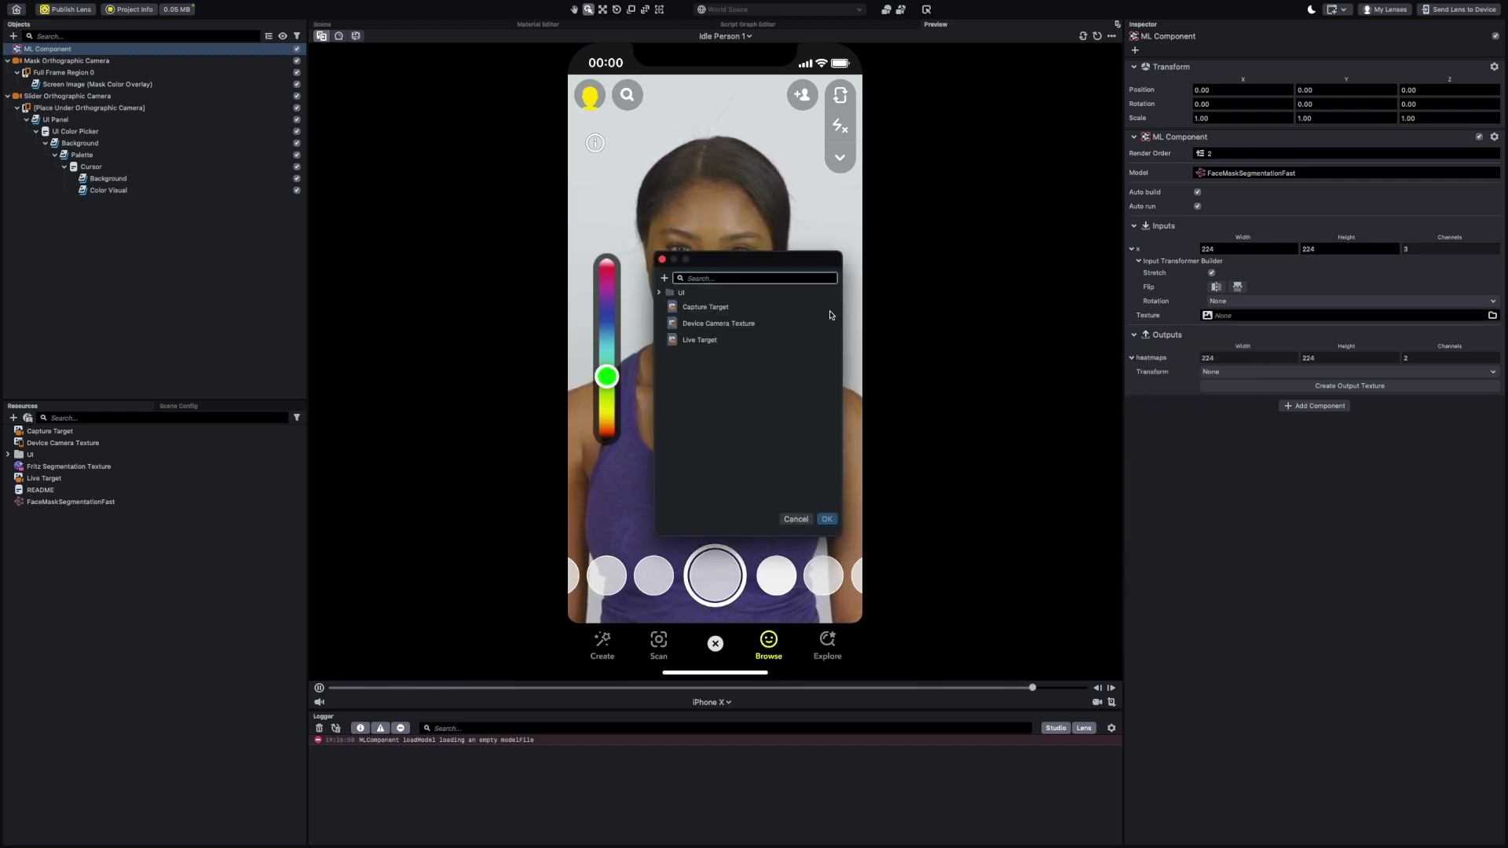
# Step: Set Device Camera Texture as the model's input texture and create an output texture
pyautogui.click(727, 323)
pyautogui.click(735, 325)
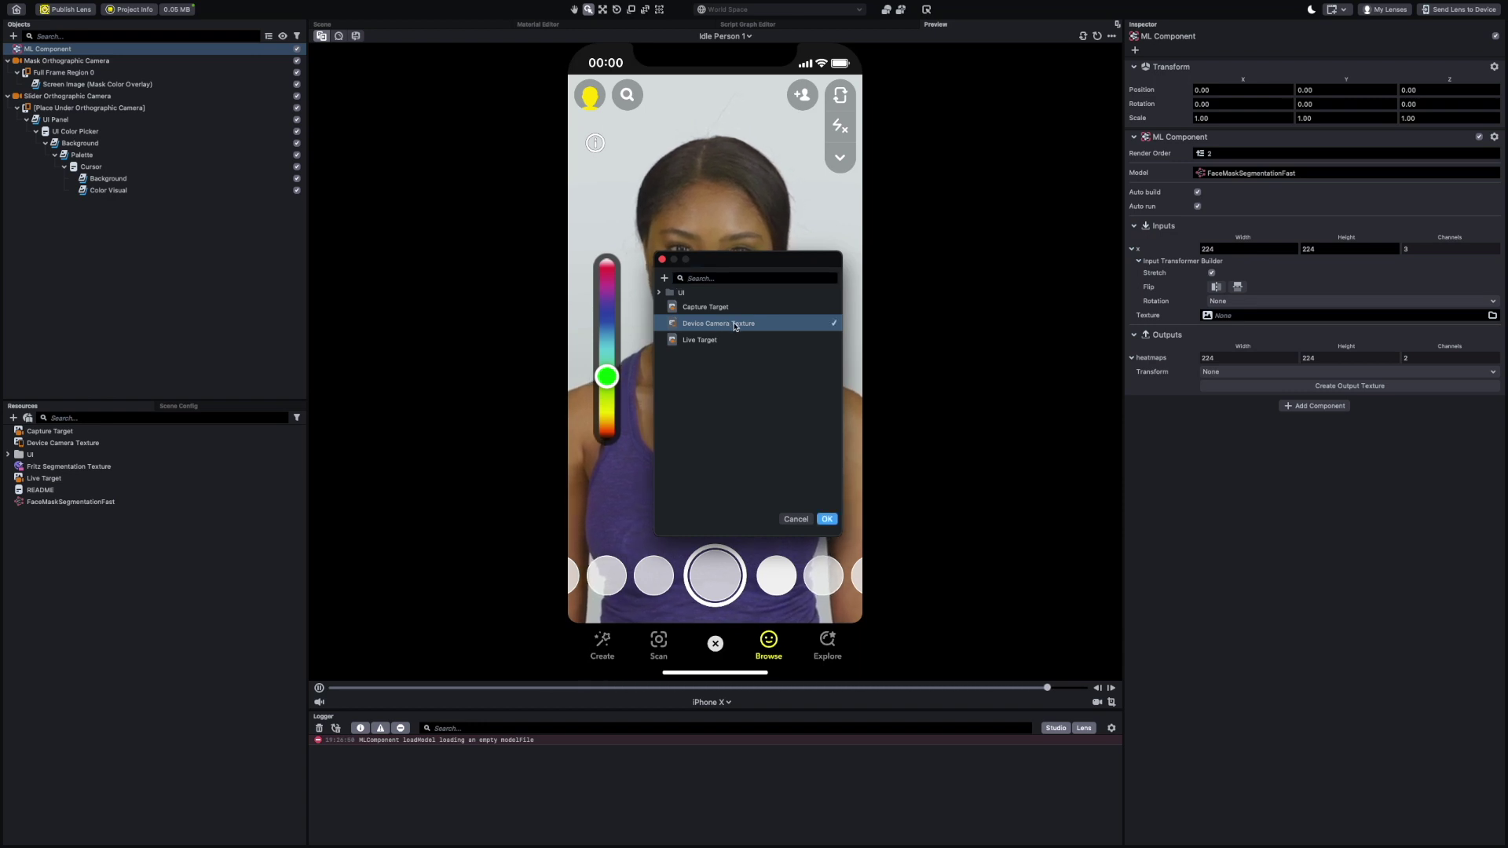
pyautogui.click(827, 519)
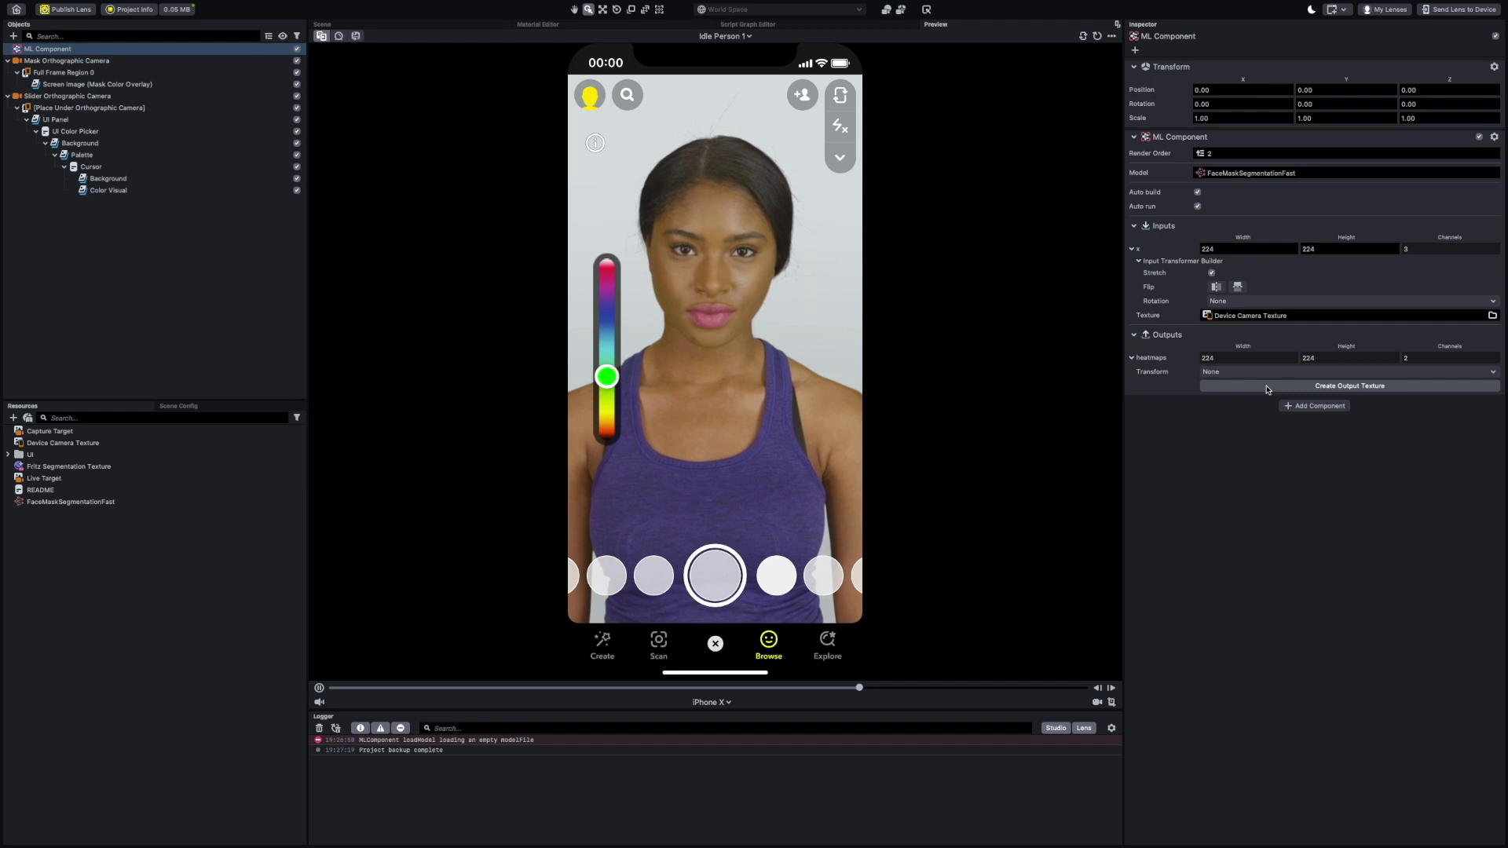
pyautogui.click(1267, 388)
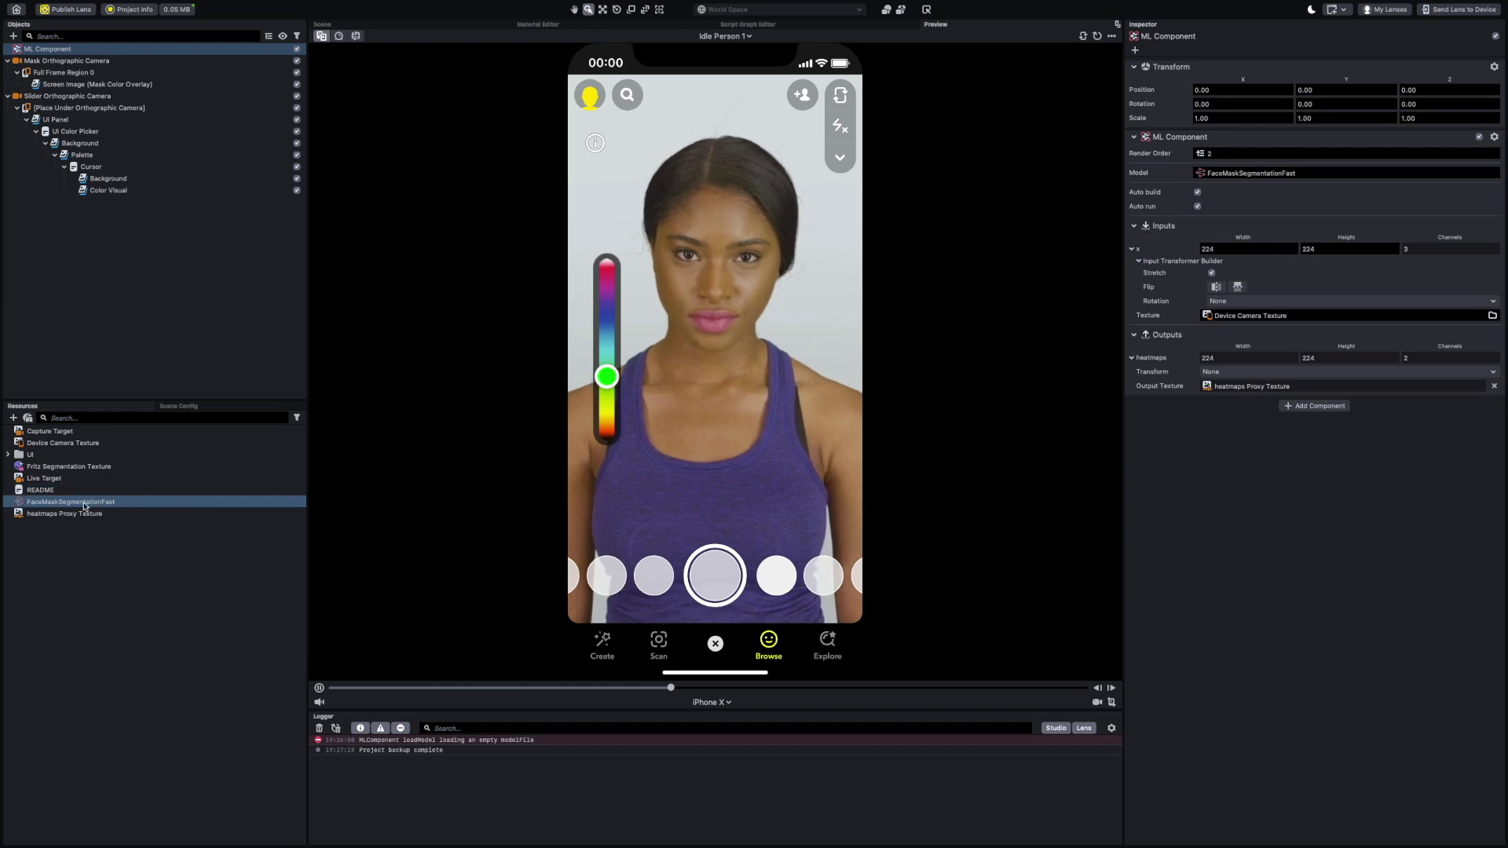
# Step: Select the Live Target resource
pyautogui.click(57, 478)
# Step: Set the Fritz Segmentation Texture material's Model Output to heatmaps Proxy Texture
pyautogui.click(76, 468)
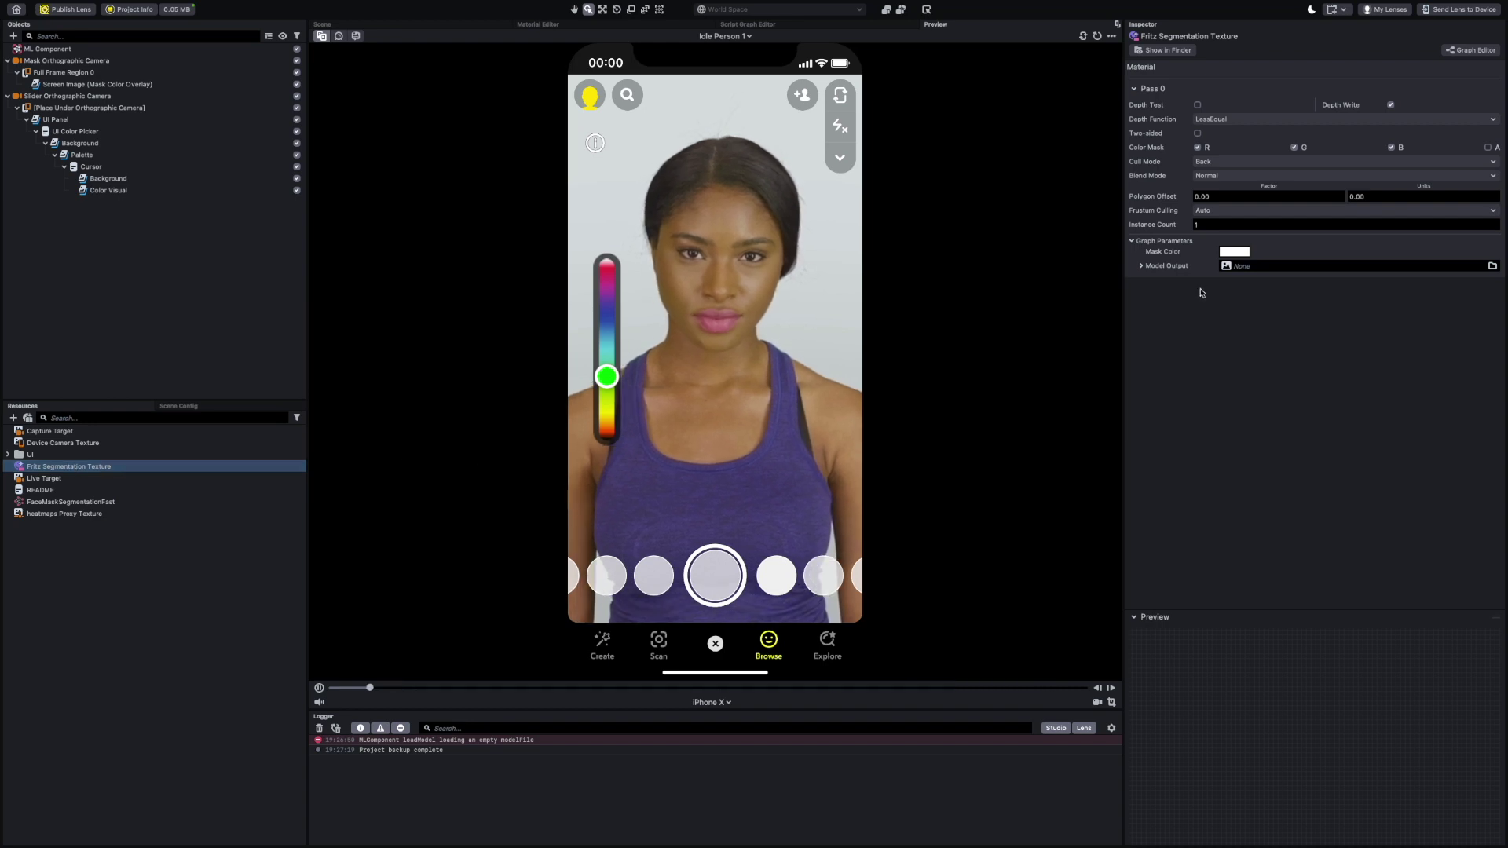
pyautogui.click(1244, 270)
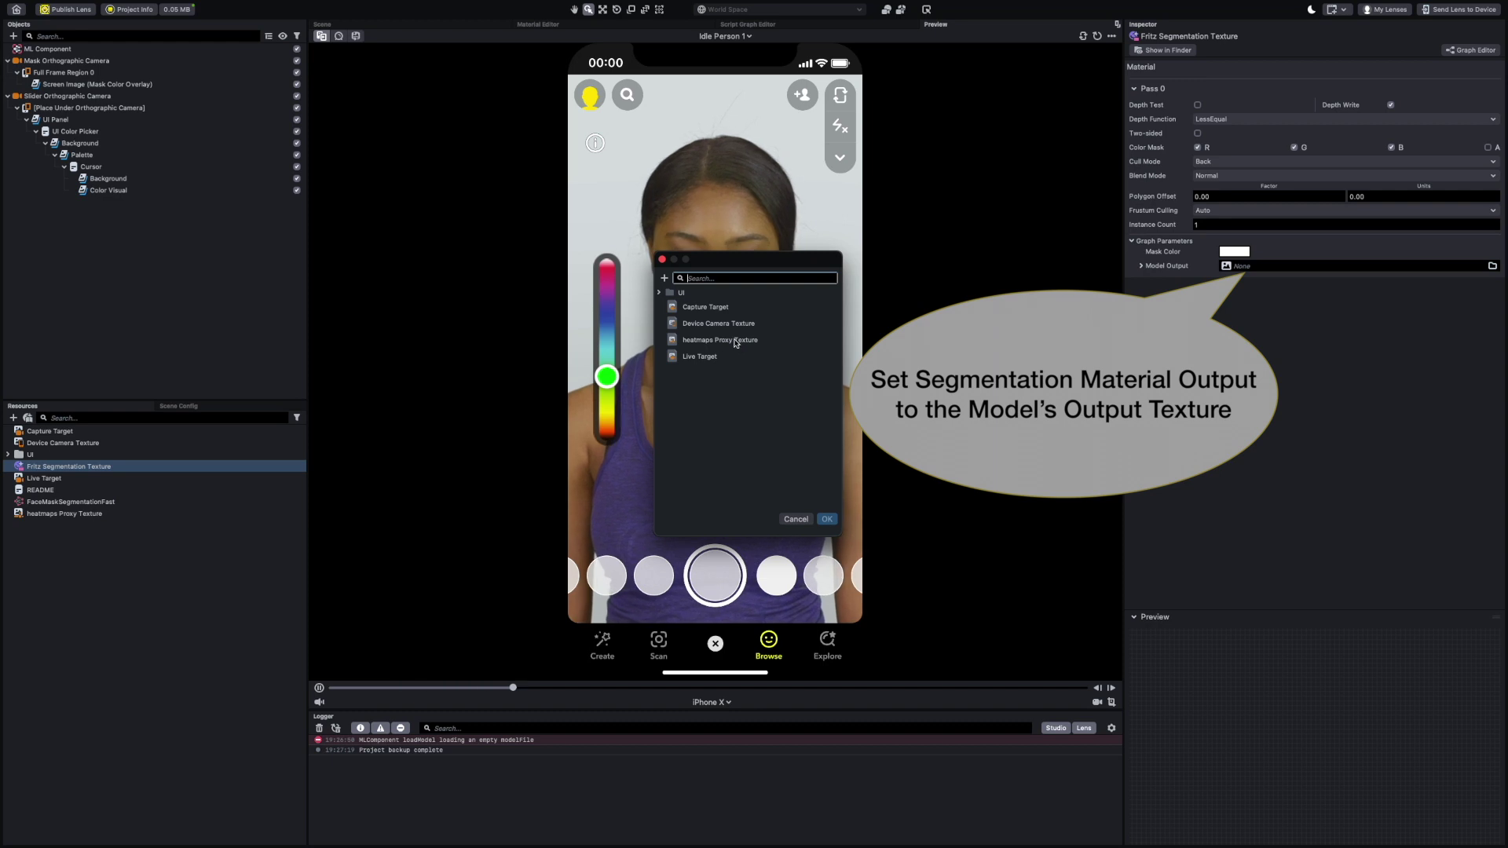
pyautogui.click(694, 342)
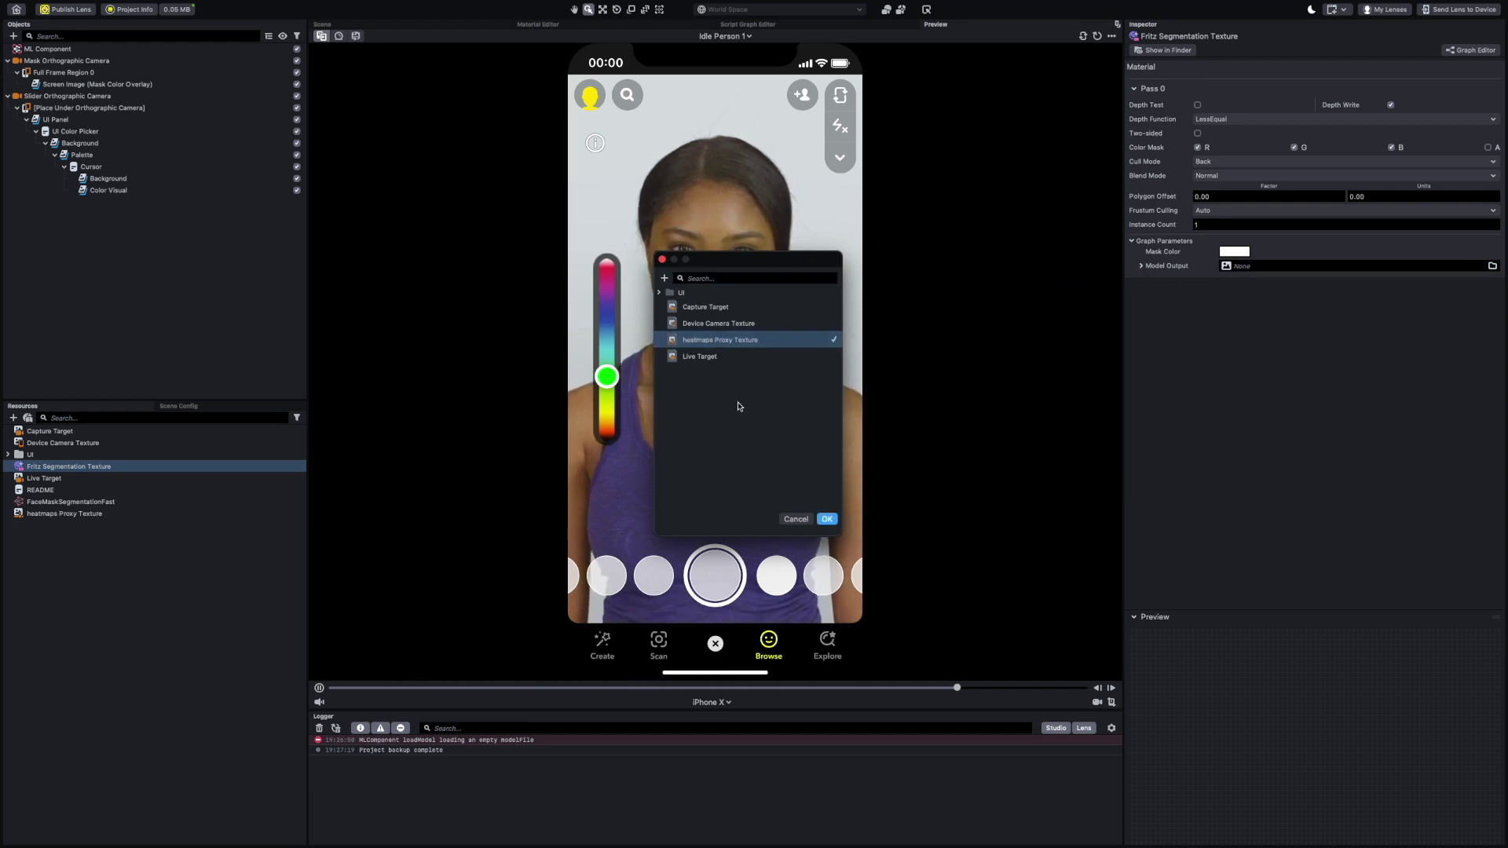
pyautogui.click(827, 519)
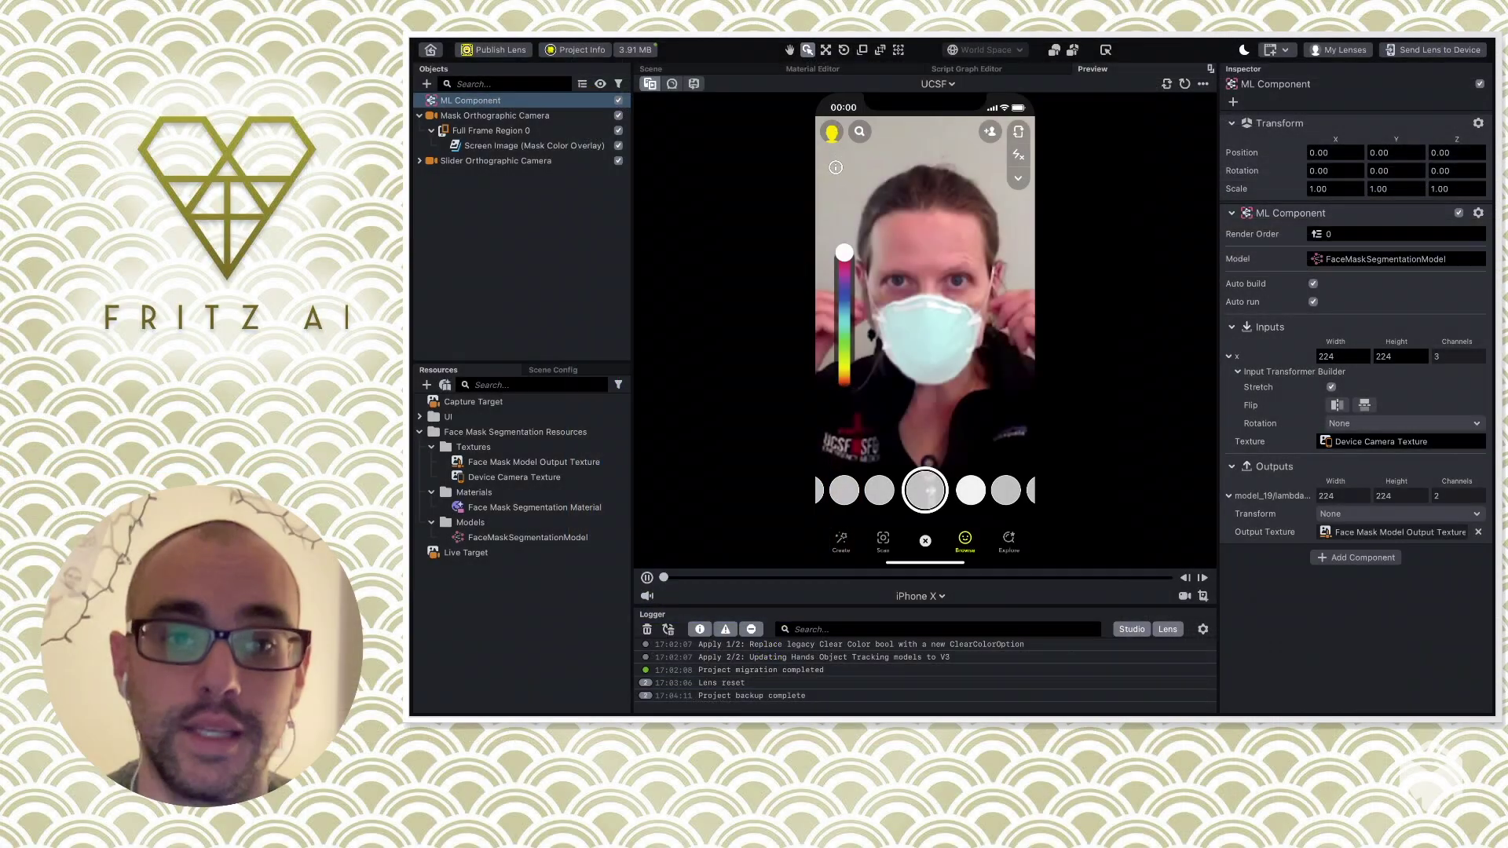